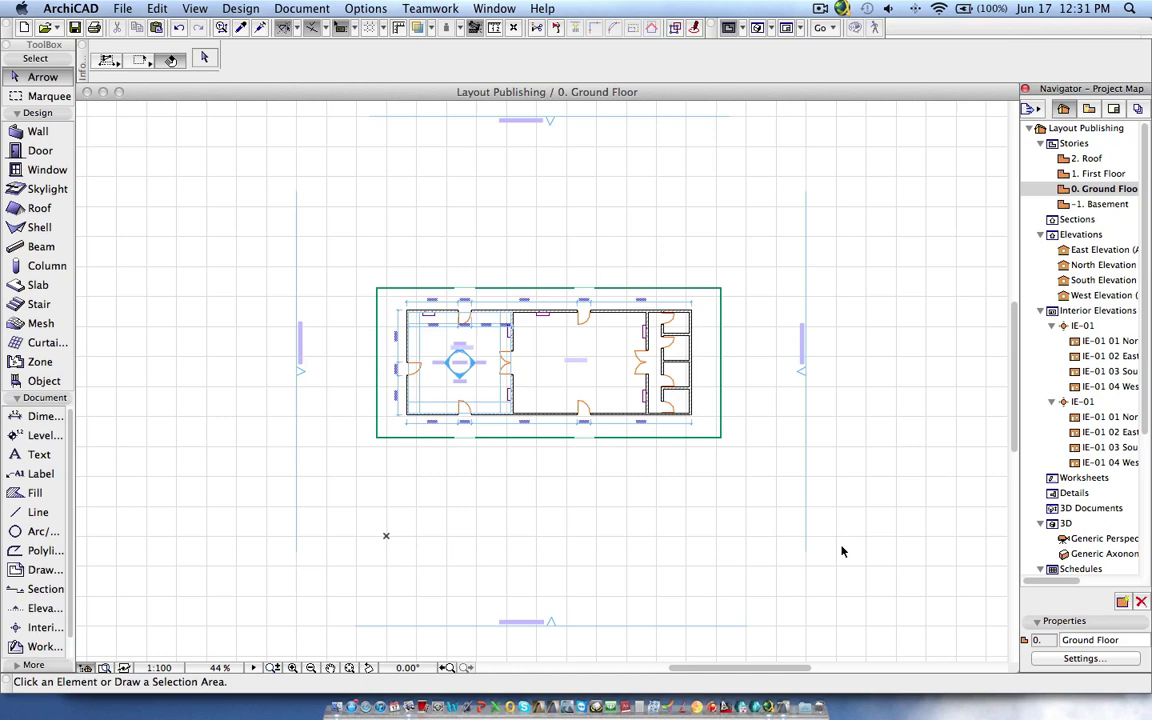
Look at the drawing list in Preview, then examine the PDF file names in the COA-Men's Arch Pdf folder in Finder
{"action": "left_click", "coordinate": [407, 707]}
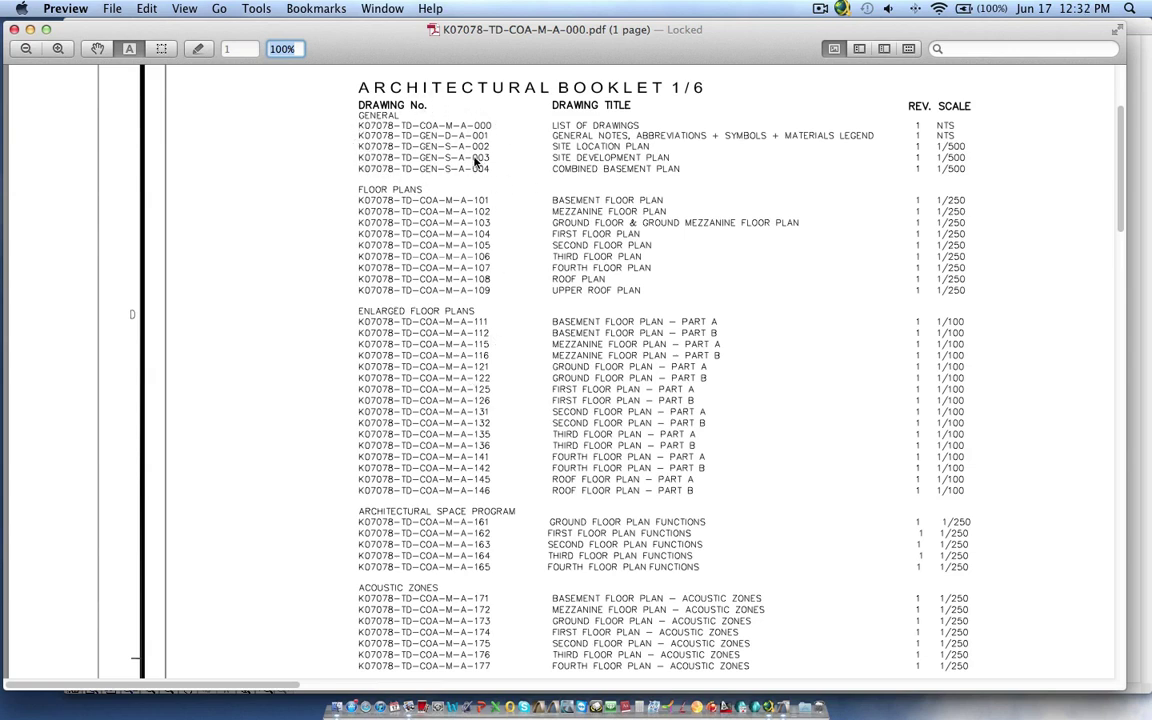
{"action": "left_click", "coordinate": [337, 707]}
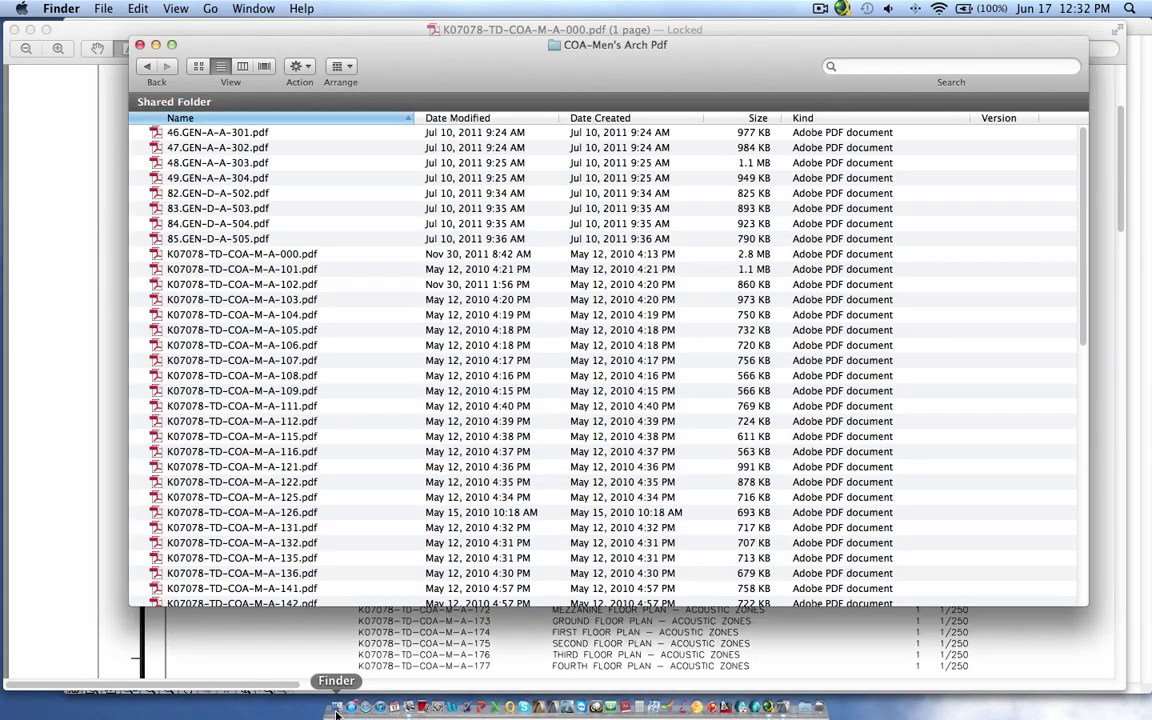
{"action": "scroll", "coordinate": [228, 390], "scroll_direction": "down", "scroll_amount": 3}
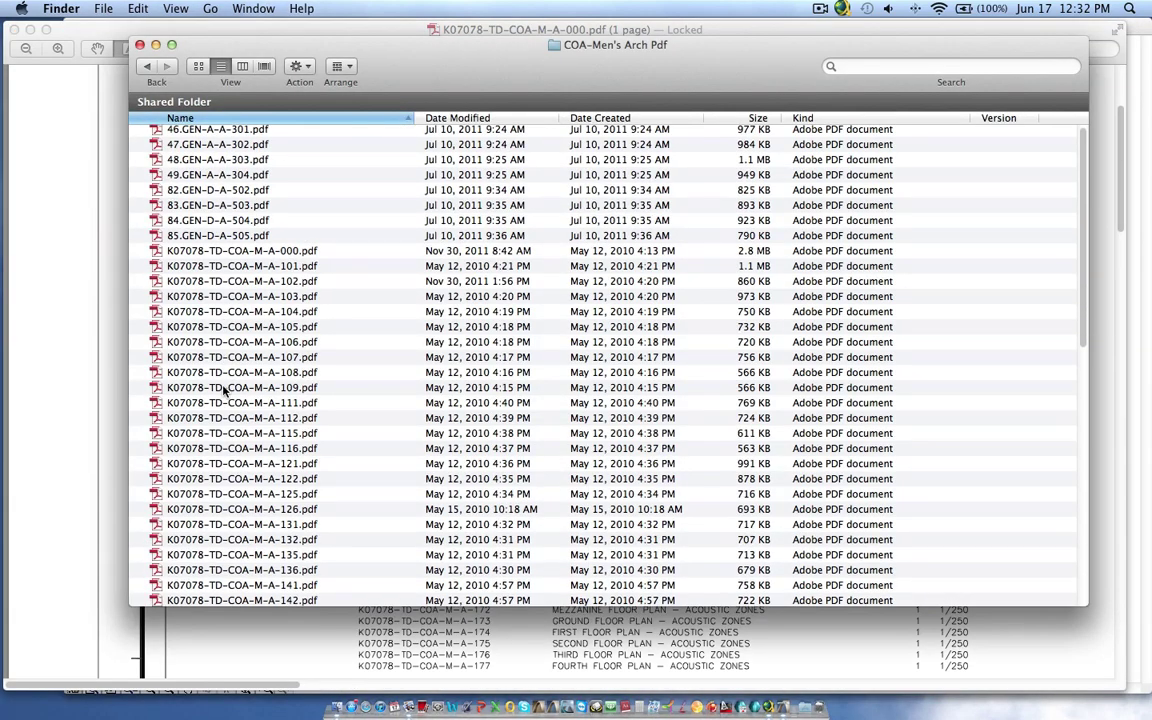
{"action": "scroll", "coordinate": [226, 390], "scroll_direction": "down", "scroll_amount": 2}
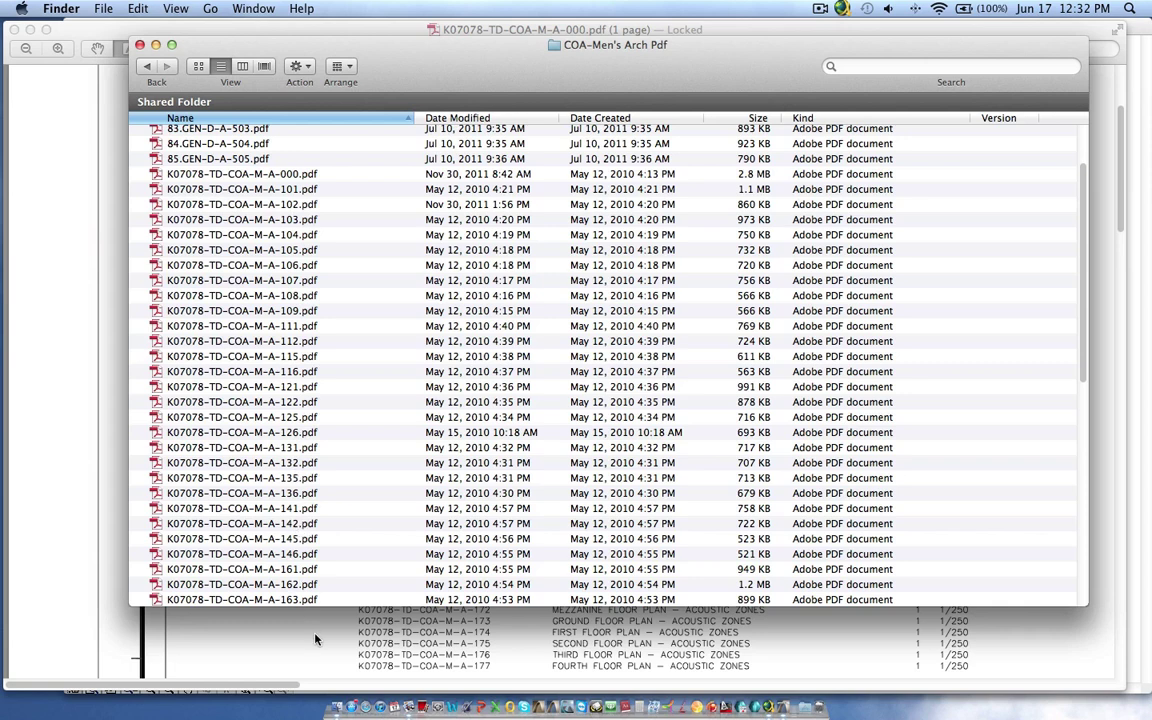
{"action": "scroll", "coordinate": [327, 484], "scroll_direction": "down", "scroll_amount": 5}
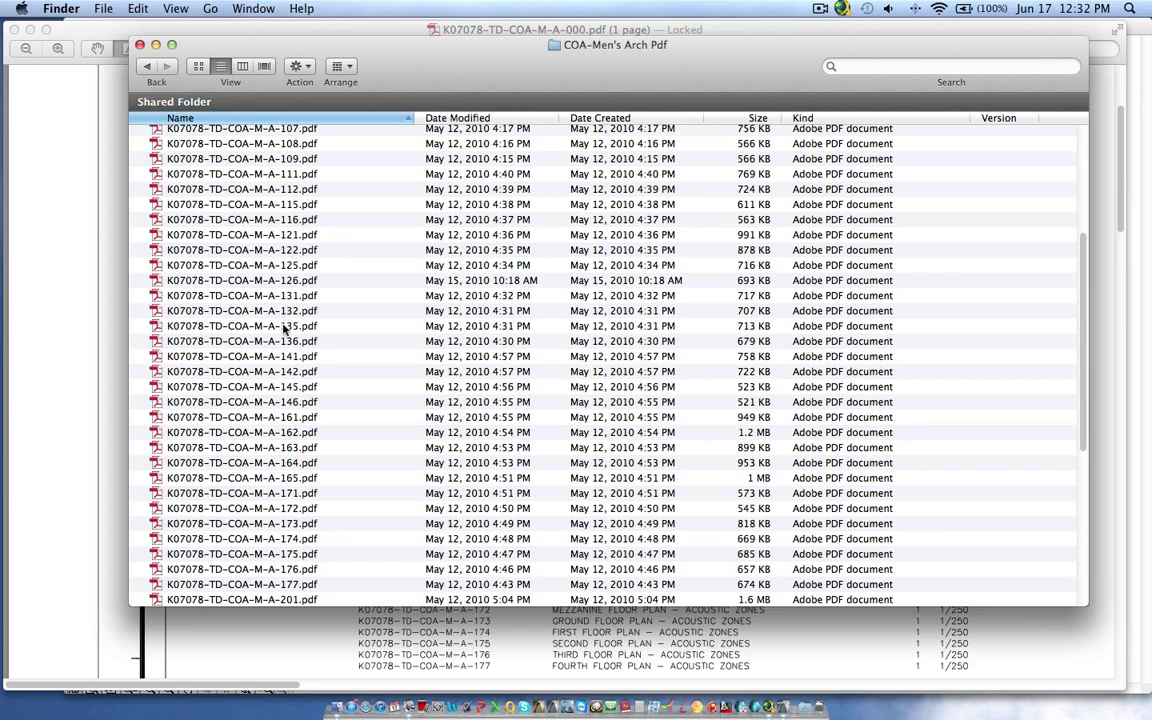
{"action": "scroll", "coordinate": [291, 370], "scroll_direction": "down", "scroll_amount": 1}
{"action": "scroll", "coordinate": [291, 370], "scroll_direction": "down", "scroll_amount": 8}
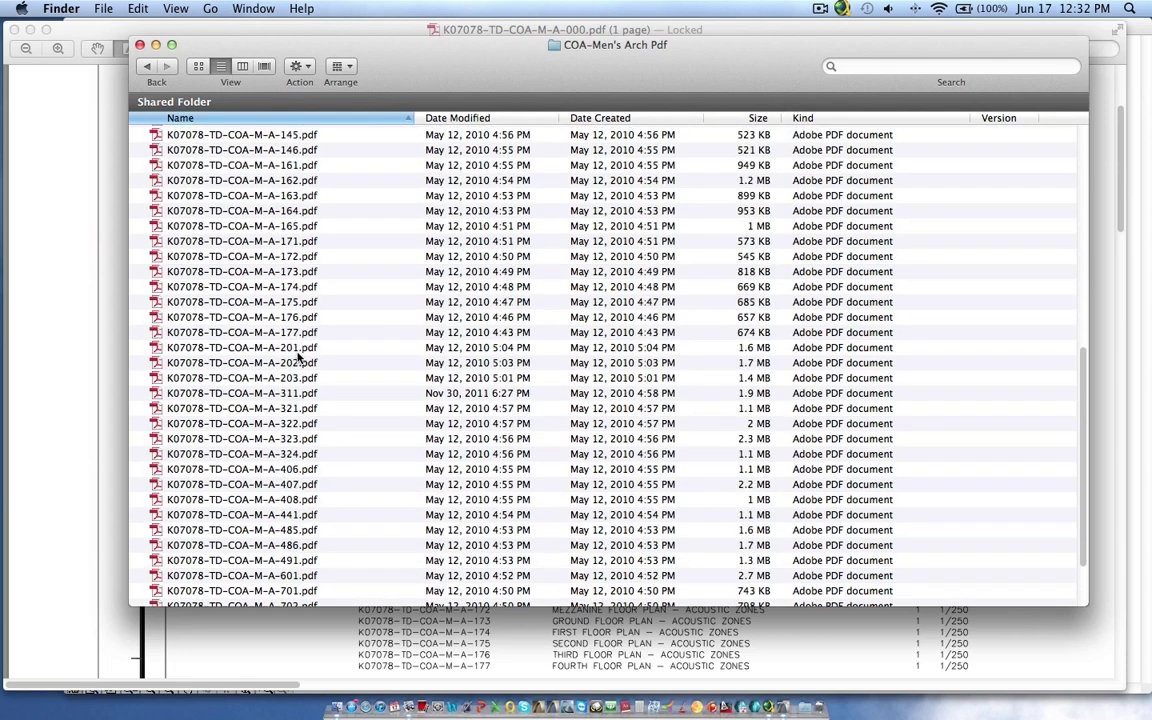
Switch to Preview and read through the drawing numbers and titles in K07078-TD-COA-M-A-000.pdf, down to the building sections
{"action": "left_click", "coordinate": [291, 628]}
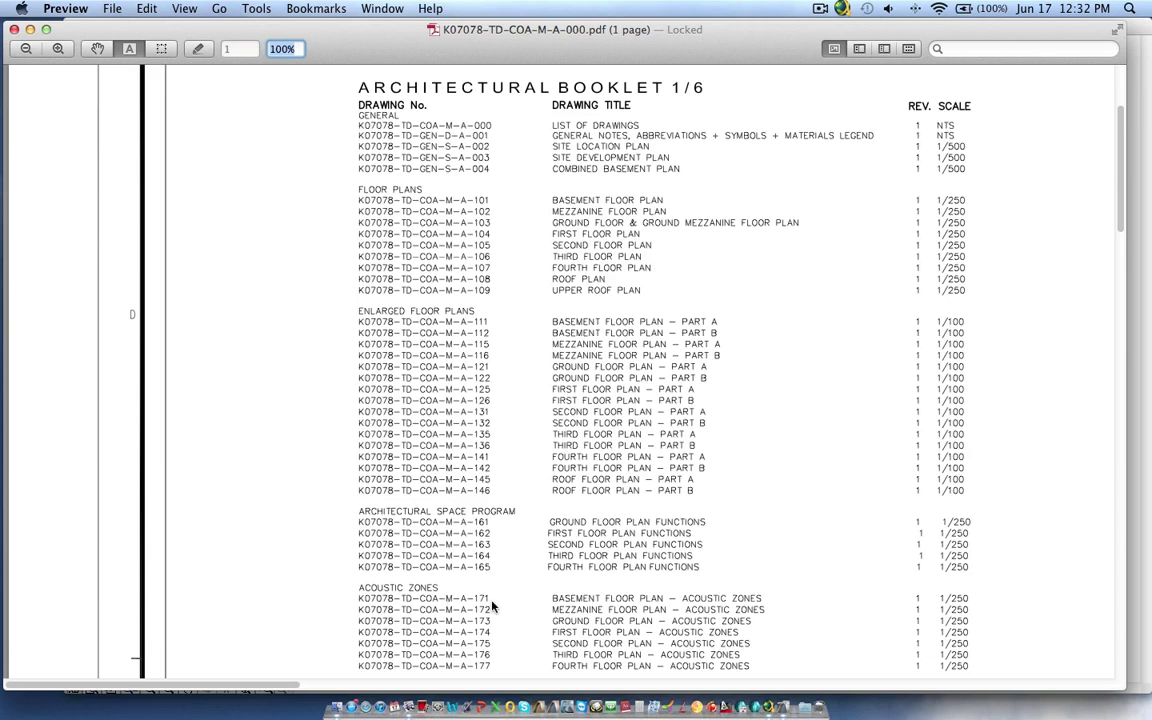
{"action": "scroll", "coordinate": [492, 605], "scroll_direction": "down", "scroll_amount": 3}
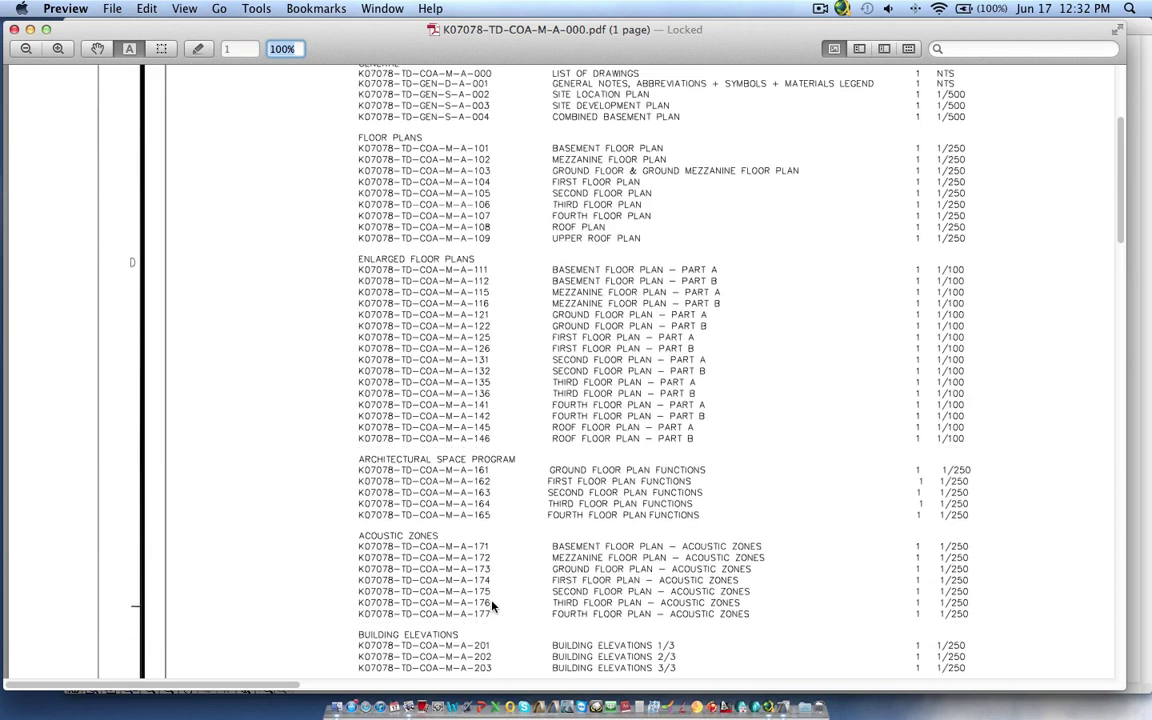
{"action": "scroll", "coordinate": [492, 605], "scroll_direction": "down", "scroll_amount": 4}
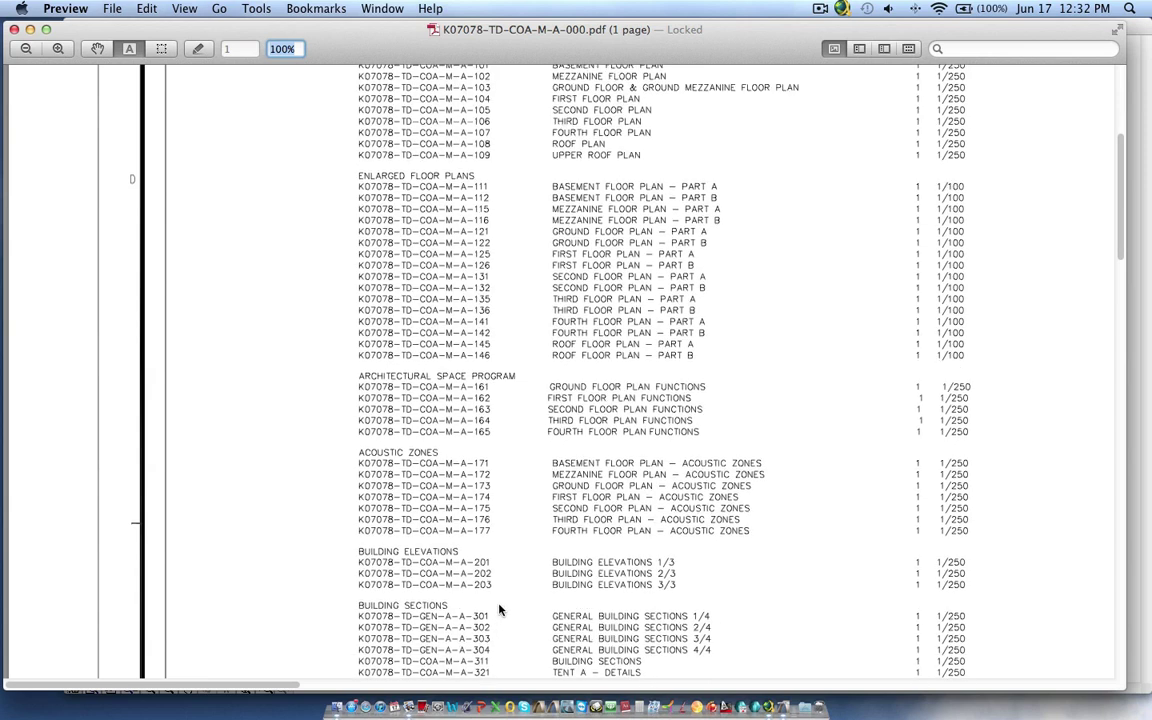
{"action": "scroll", "coordinate": [500, 610], "scroll_direction": "down", "scroll_amount": 1}
{"action": "scroll", "coordinate": [500, 610], "scroll_direction": "down", "scroll_amount": 2}
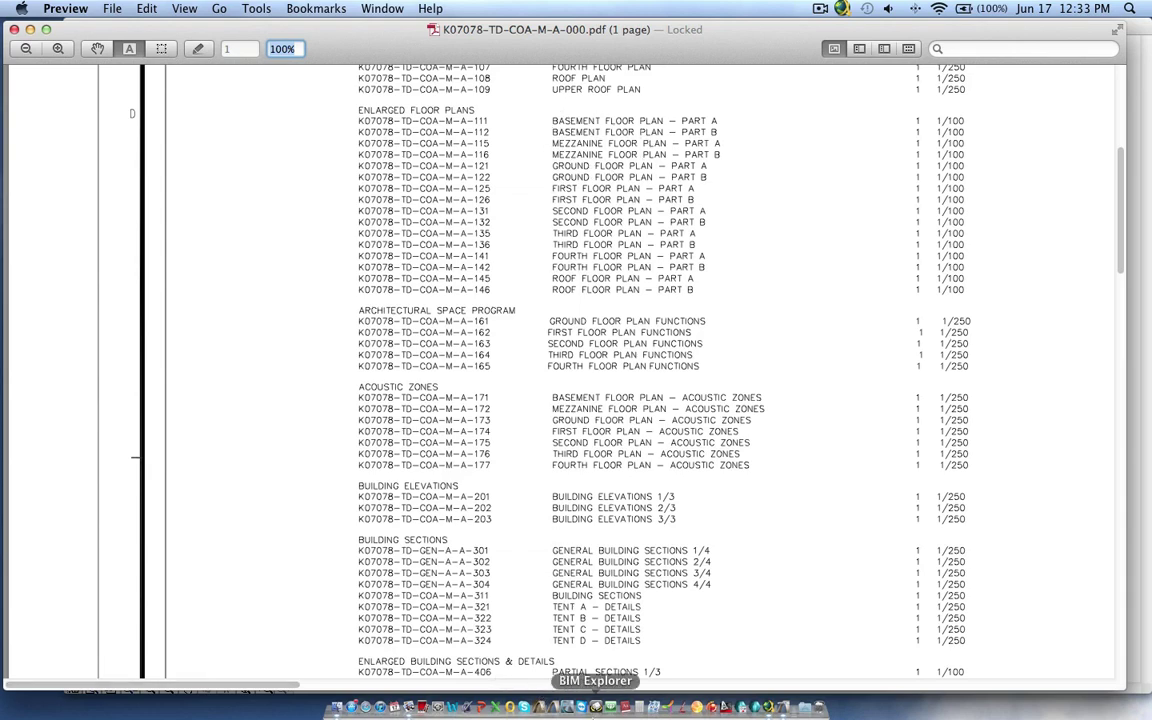
Switch to ArchiCAD and view the First Floor, the Roof and the 3D model, ending on the Ground Floor plan
{"action": "left_click", "coordinate": [458, 708]}
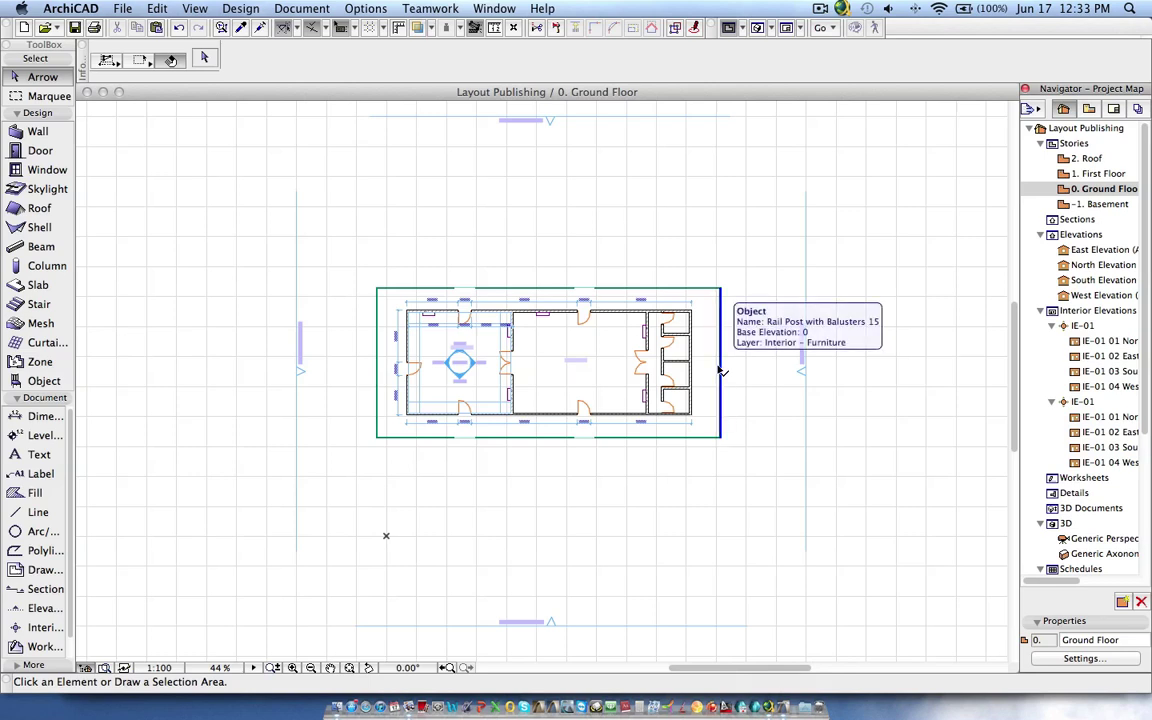
{"action": "left_click", "coordinate": [1107, 174]}
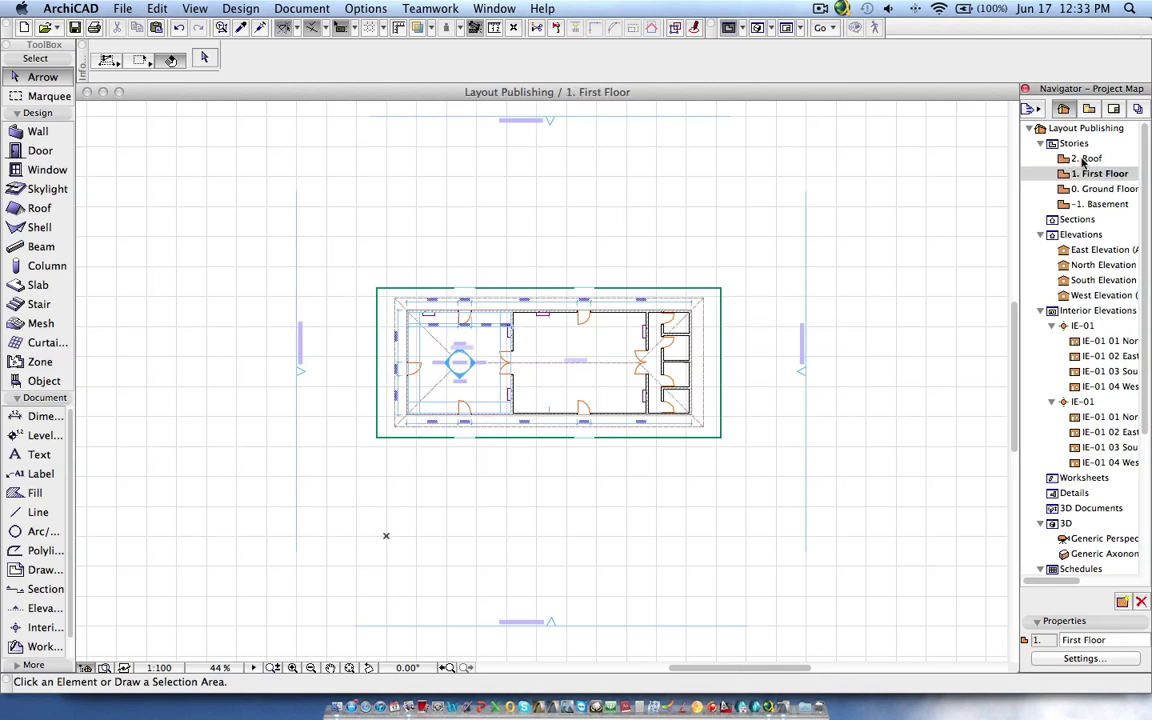
{"action": "left_click", "coordinate": [1085, 159]}
{"action": "key", "text": "F3"}
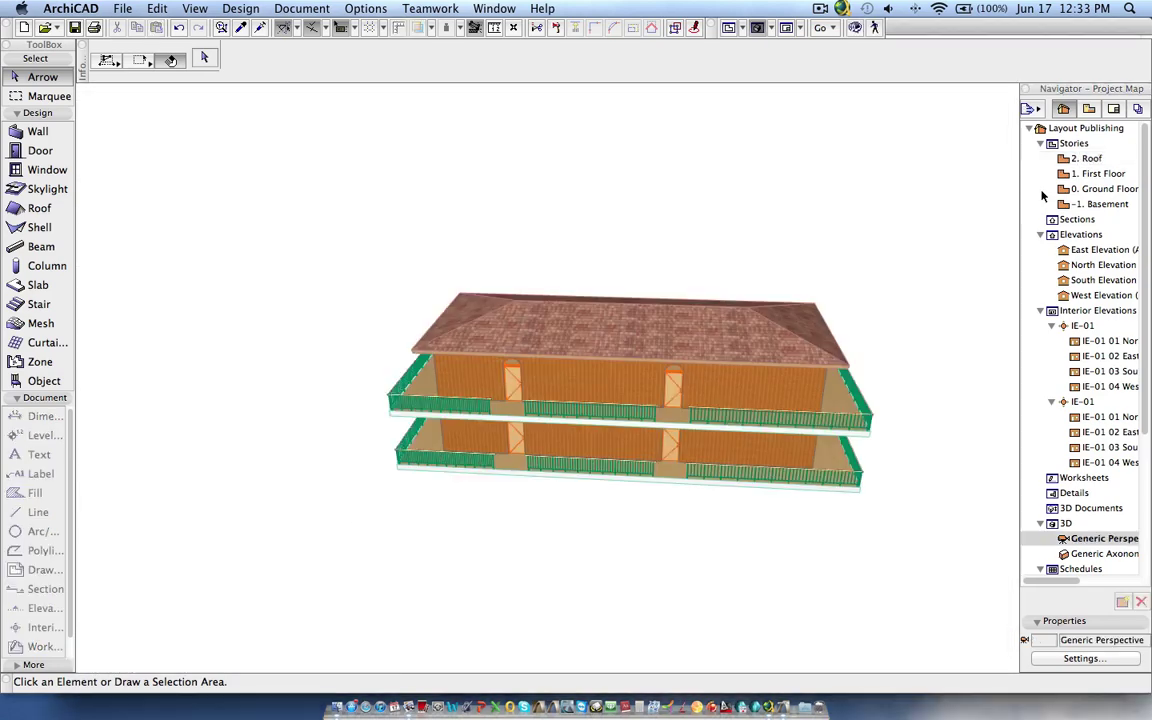
{"action": "left_click", "coordinate": [1122, 190]}
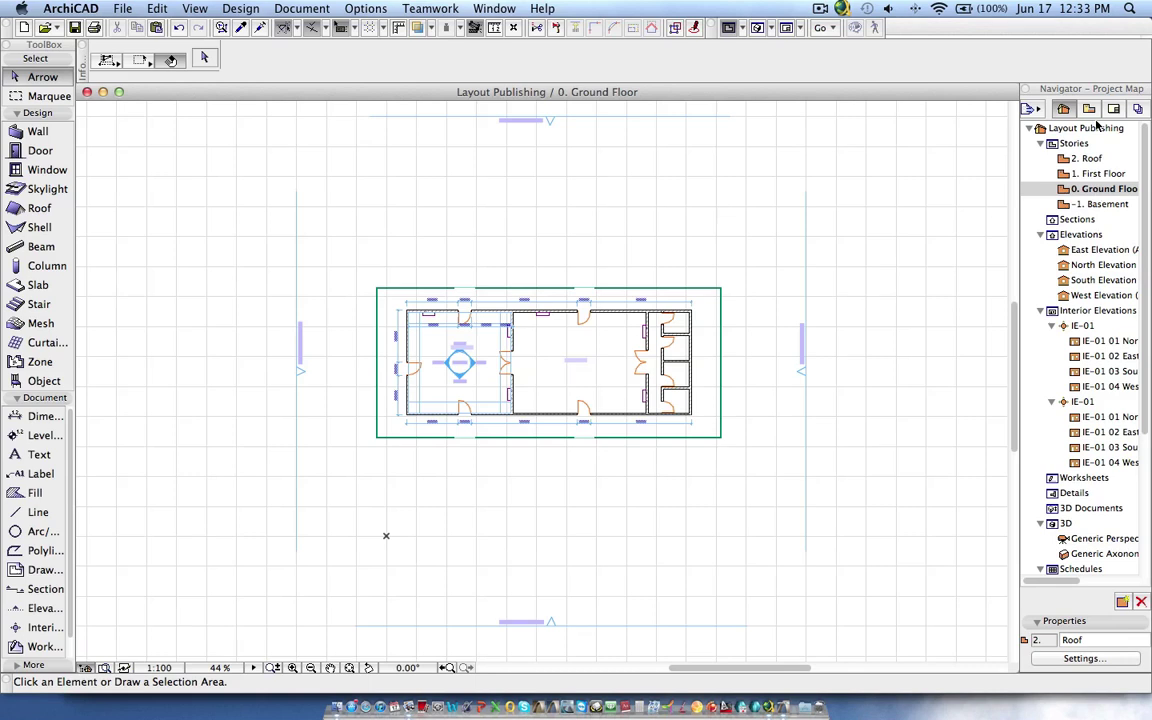
Show the layout book in the navigator and open the Organizer, made narrower and centred over the plan
{"action": "left_click", "coordinate": [1089, 109]}
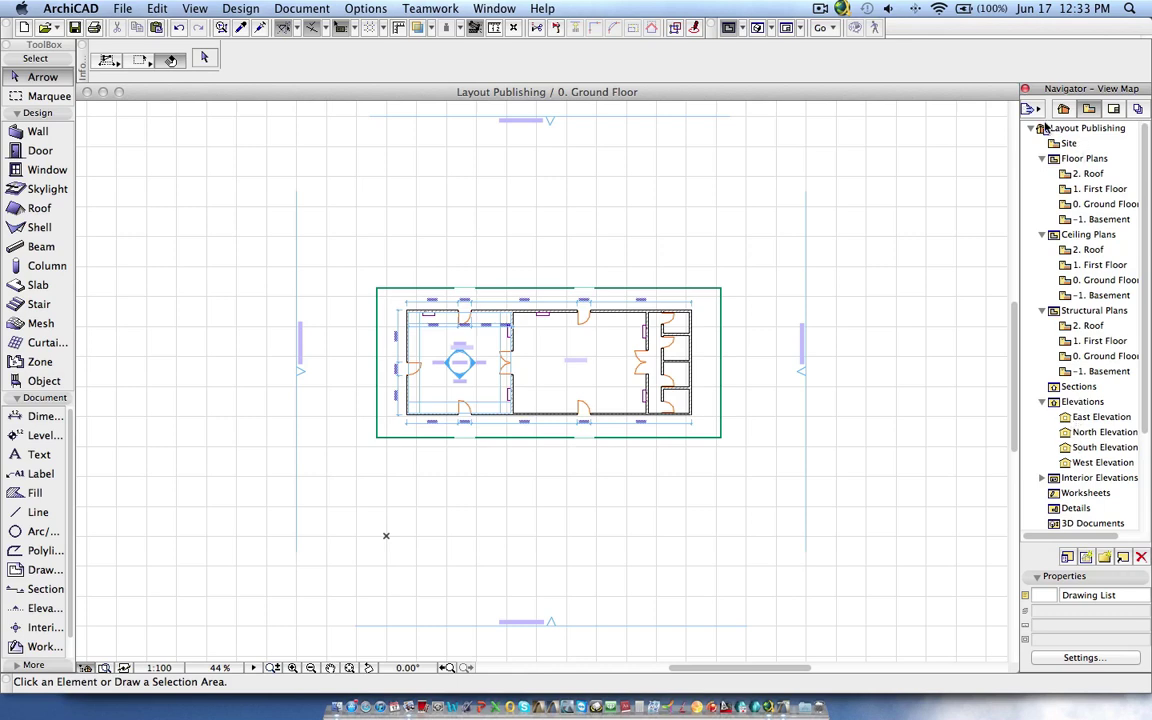
{"action": "left_click", "coordinate": [1115, 110]}
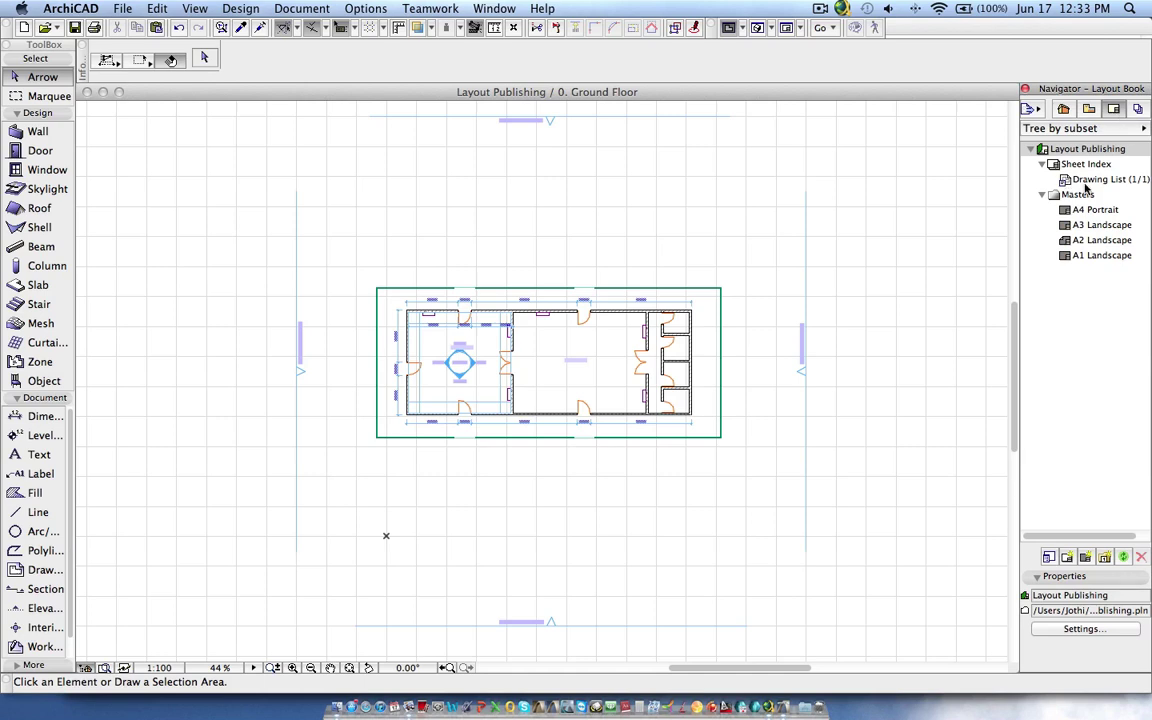
{"action": "left_click", "coordinate": [1031, 107]}
{"action": "left_click", "coordinate": [1000, 179]}
{"action": "left_click_drag", "start_coordinate": [713, 132], "coordinate": [507, 123]}
{"action": "left_click_drag", "start_coordinate": [833, 612], "coordinate": [567, 596]}
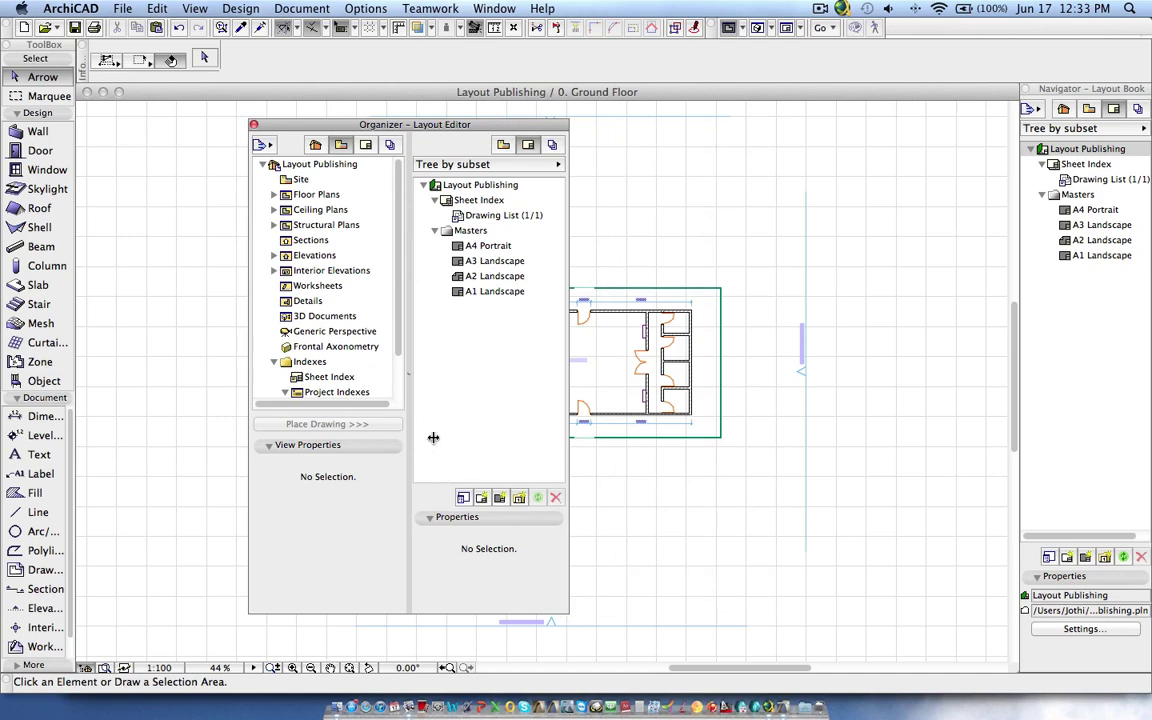
{"action": "left_click_drag", "start_coordinate": [388, 124], "coordinate": [505, 110]}
Place the Floor Plans, Ceiling Plans, Structural Plans and Elevations view folders in the Layout Publishing layout book
{"action": "left_click", "coordinate": [436, 183]}
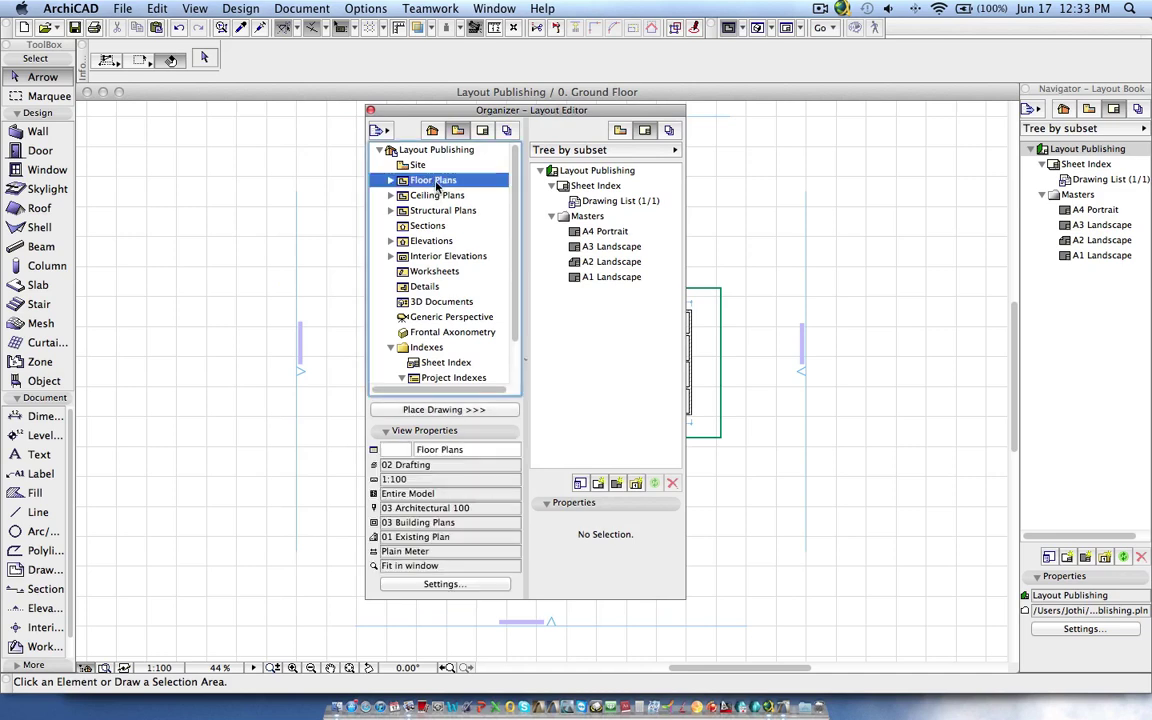
{"action": "left_click", "coordinate": [432, 243], "text": "shift"}
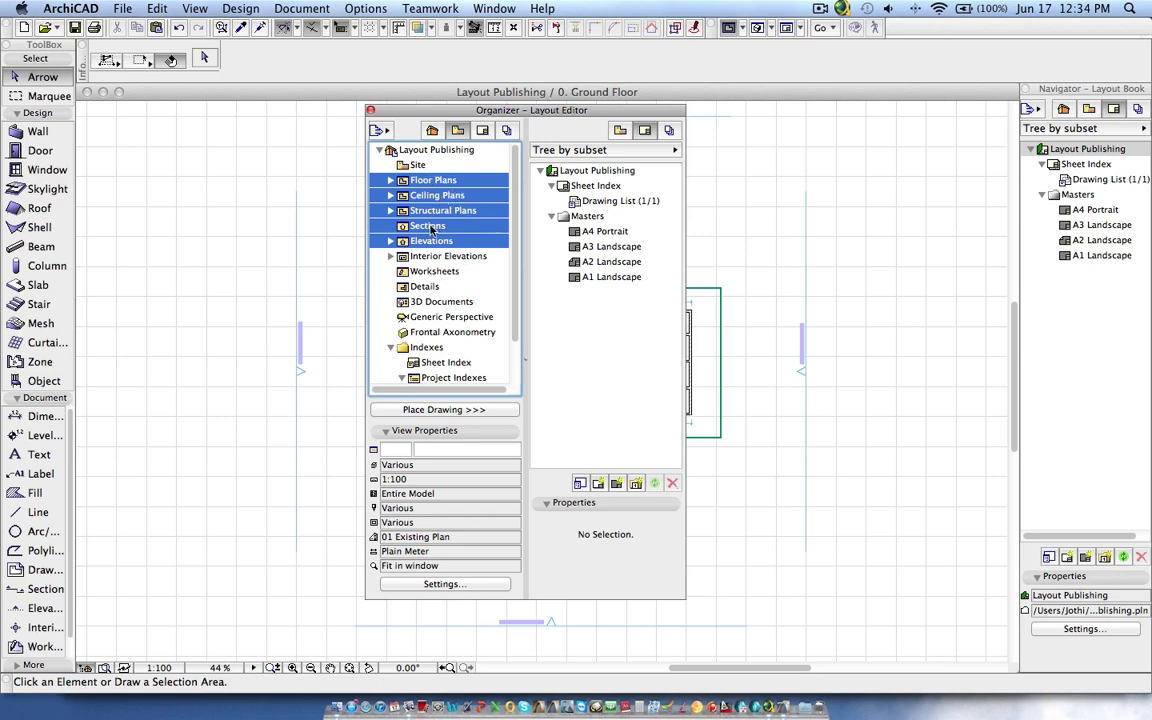
{"action": "left_click", "coordinate": [437, 186]}
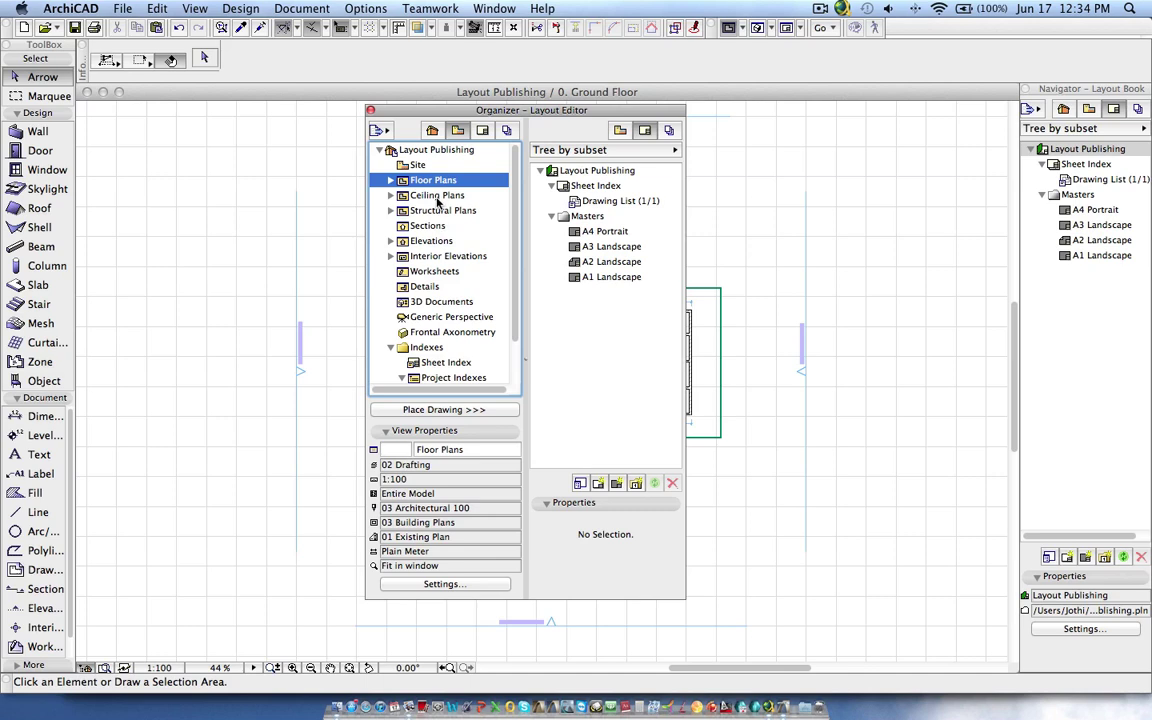
{"action": "left_click", "coordinate": [438, 211], "text": "shift"}
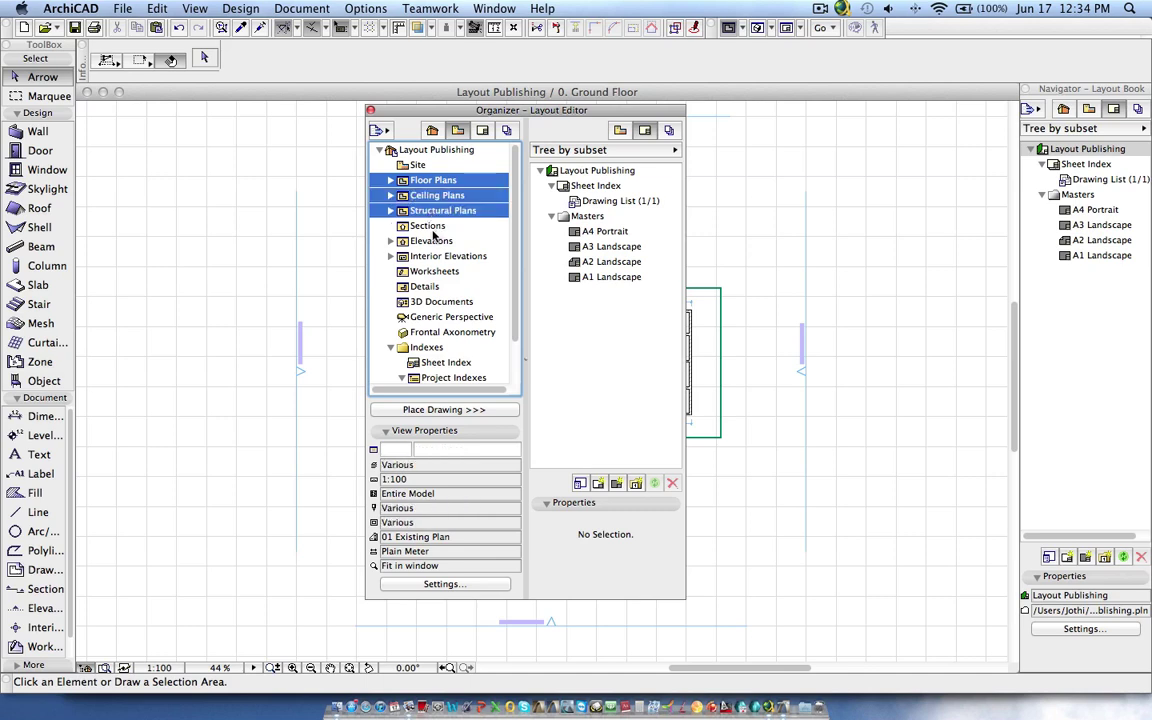
{"action": "left_click", "coordinate": [431, 241], "text": "super"}
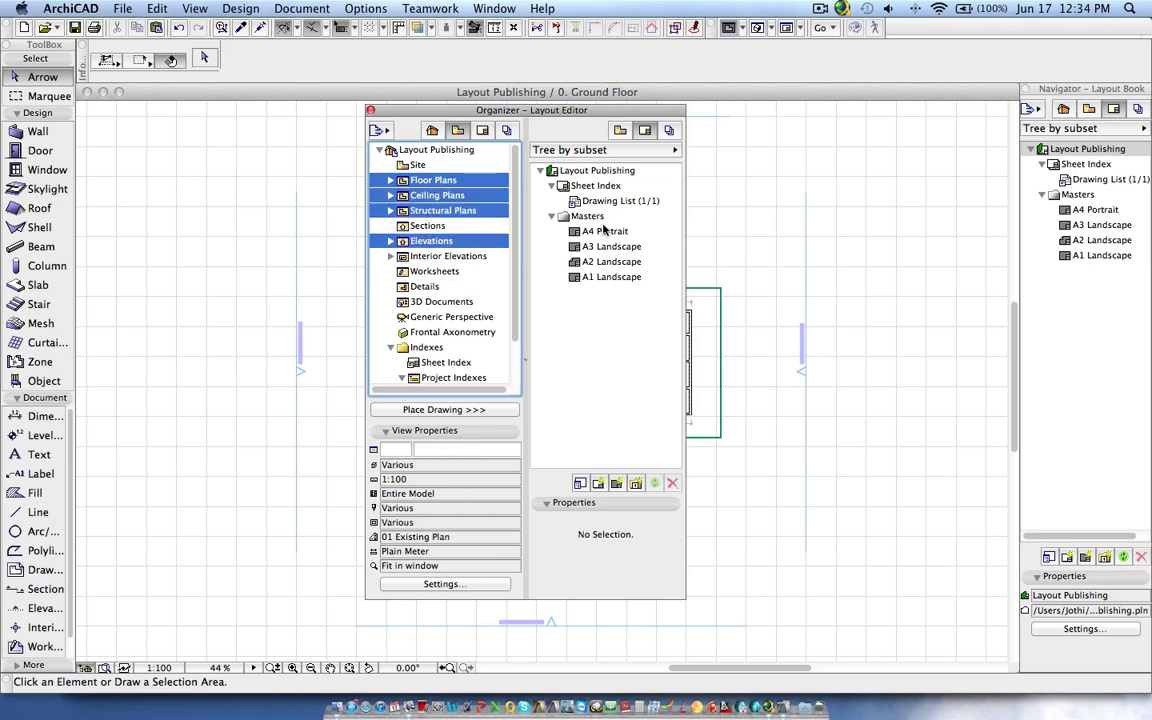
{"action": "left_click", "coordinate": [610, 173]}
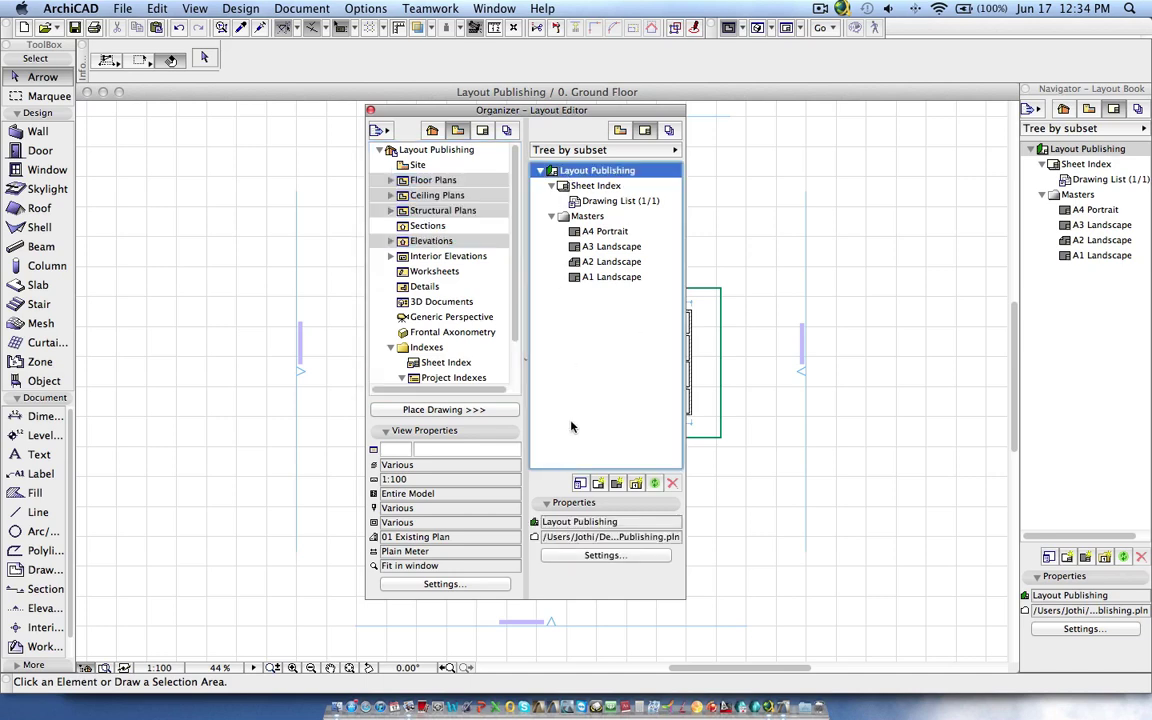
{"action": "left_click", "coordinate": [422, 411]}
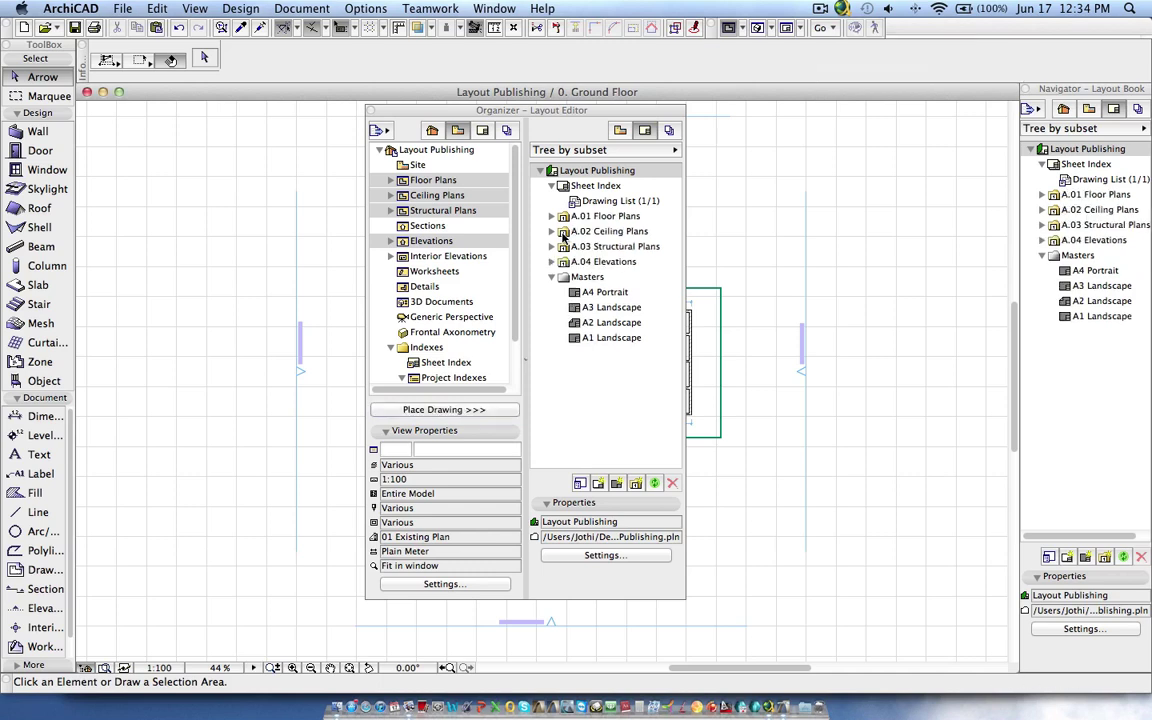
Examine the layouts in the A.01 Floor Plans subset, both in the layout book and in the publisher set
{"action": "left_click", "coordinate": [550, 216]}
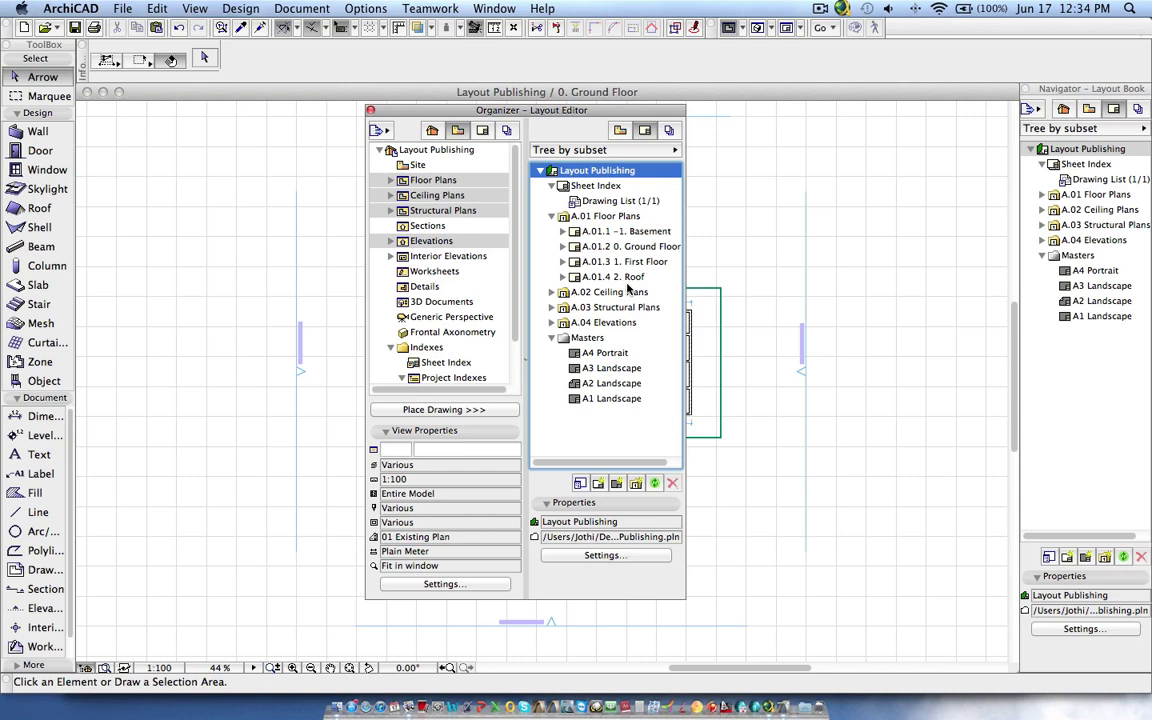
{"action": "left_click", "coordinate": [669, 130]}
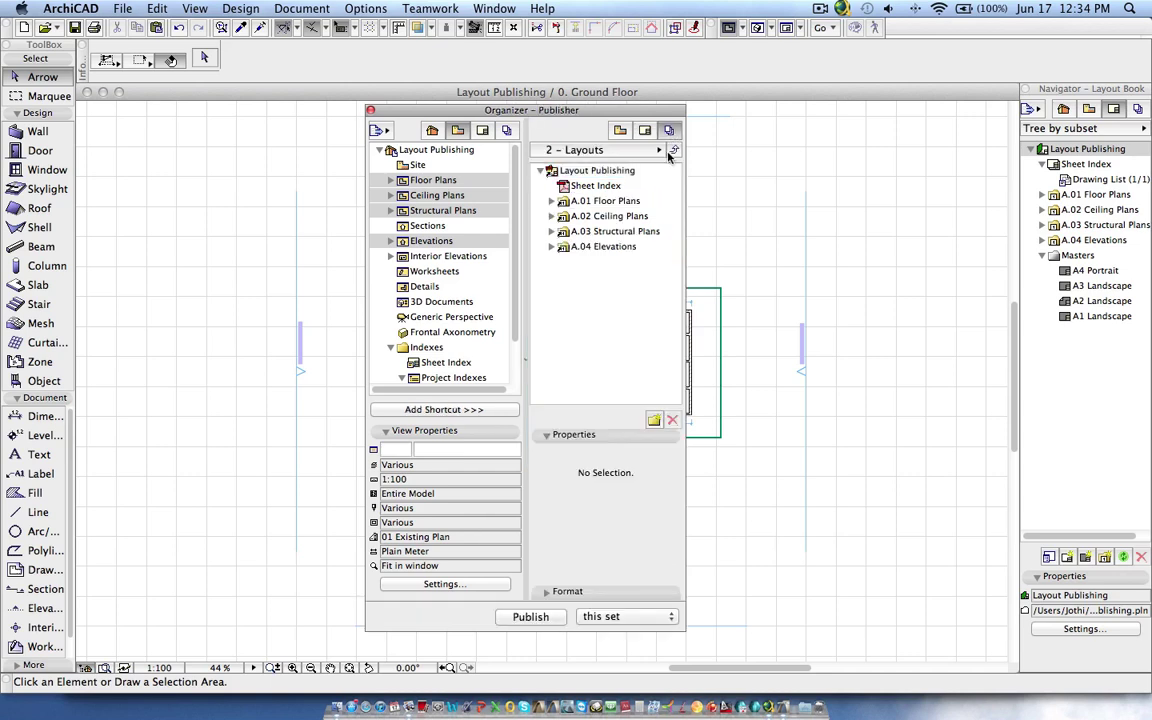
{"action": "left_click", "coordinate": [551, 202]}
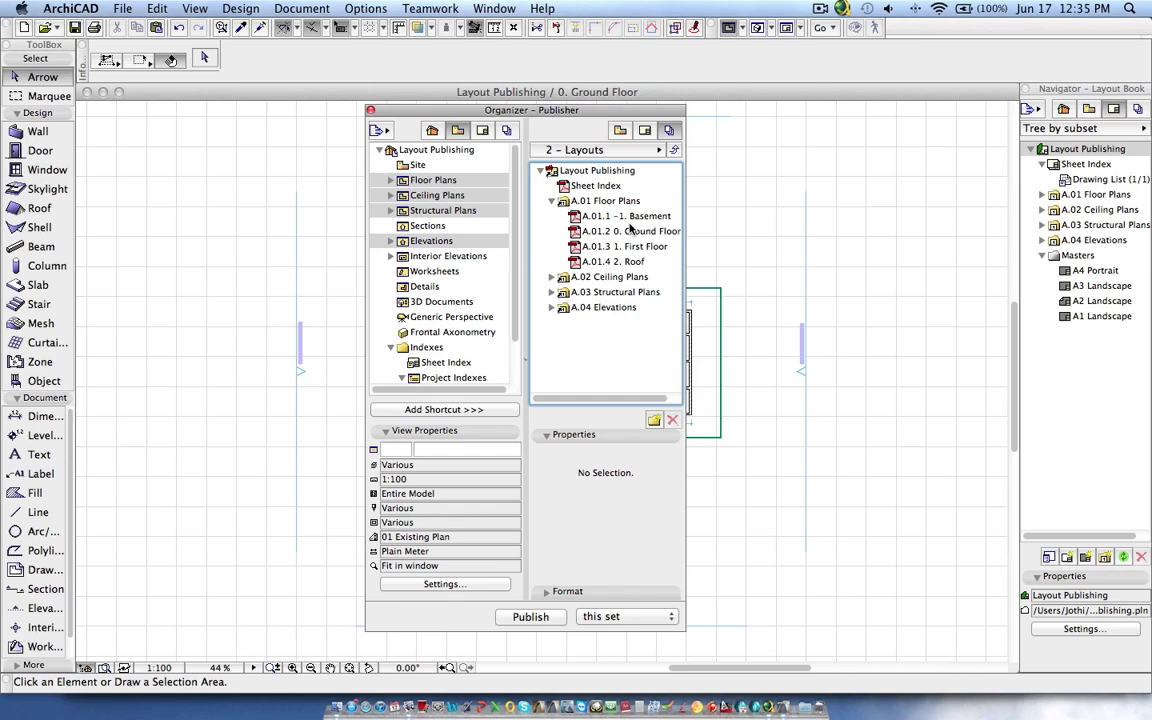
Open the settings of the A.01 Floor Plans layout subset and turn off Use Prefix & IDs of Upper Levels
{"action": "left_click", "coordinate": [644, 130]}
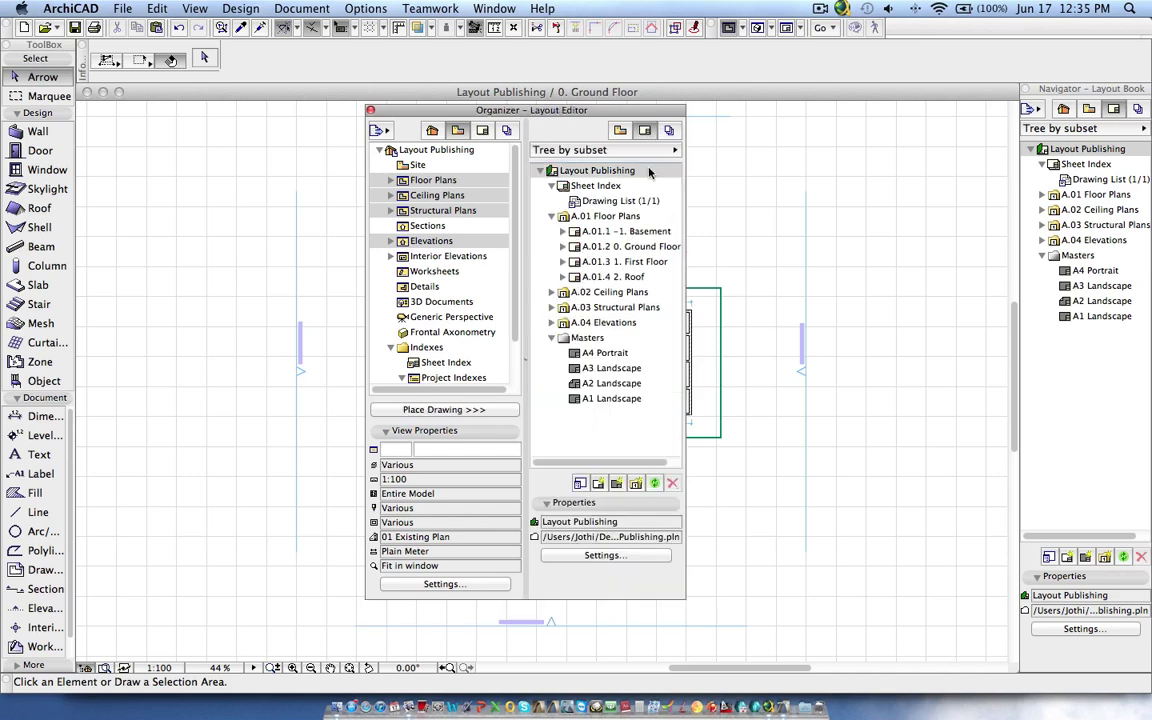
{"action": "left_click", "coordinate": [615, 218]}
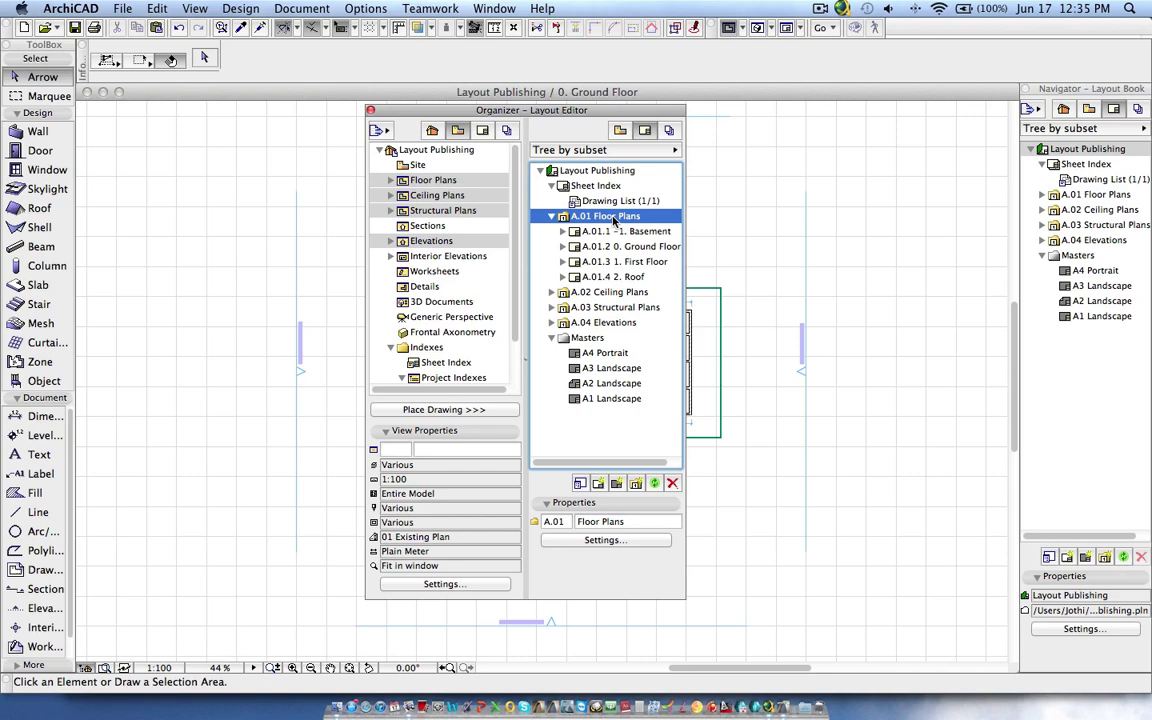
{"action": "left_click", "coordinate": [626, 545]}
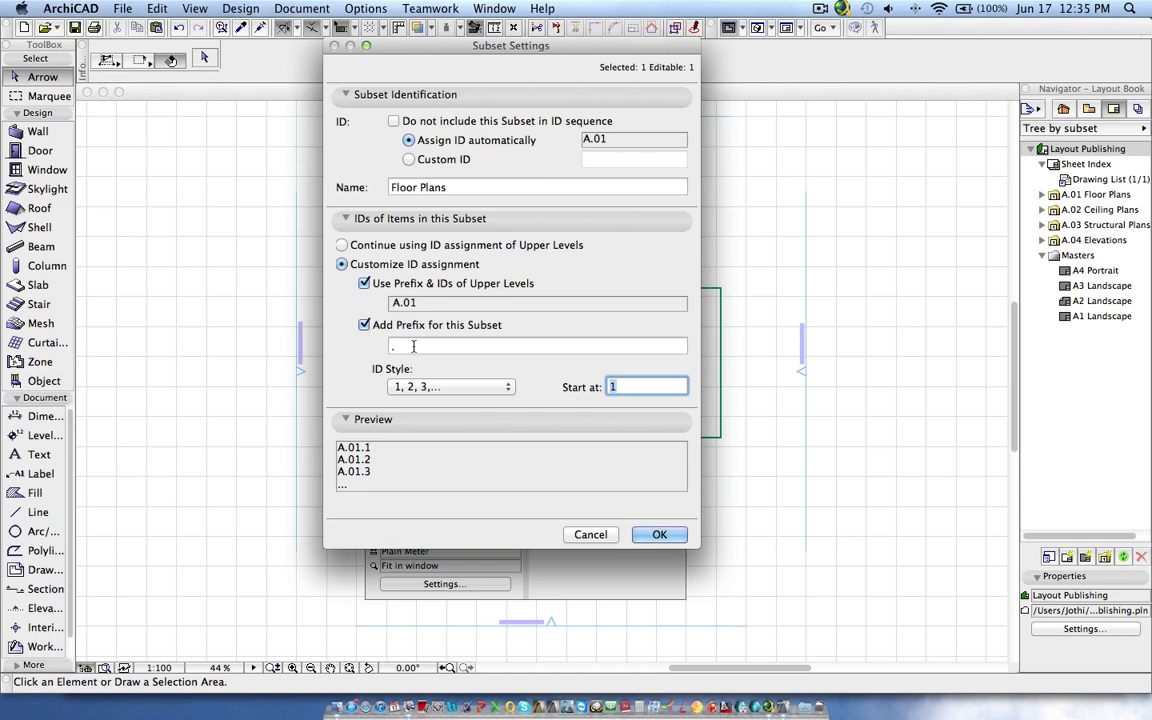
{"action": "key", "text": "shift+Tab"}
{"action": "left_click", "coordinate": [364, 283]}
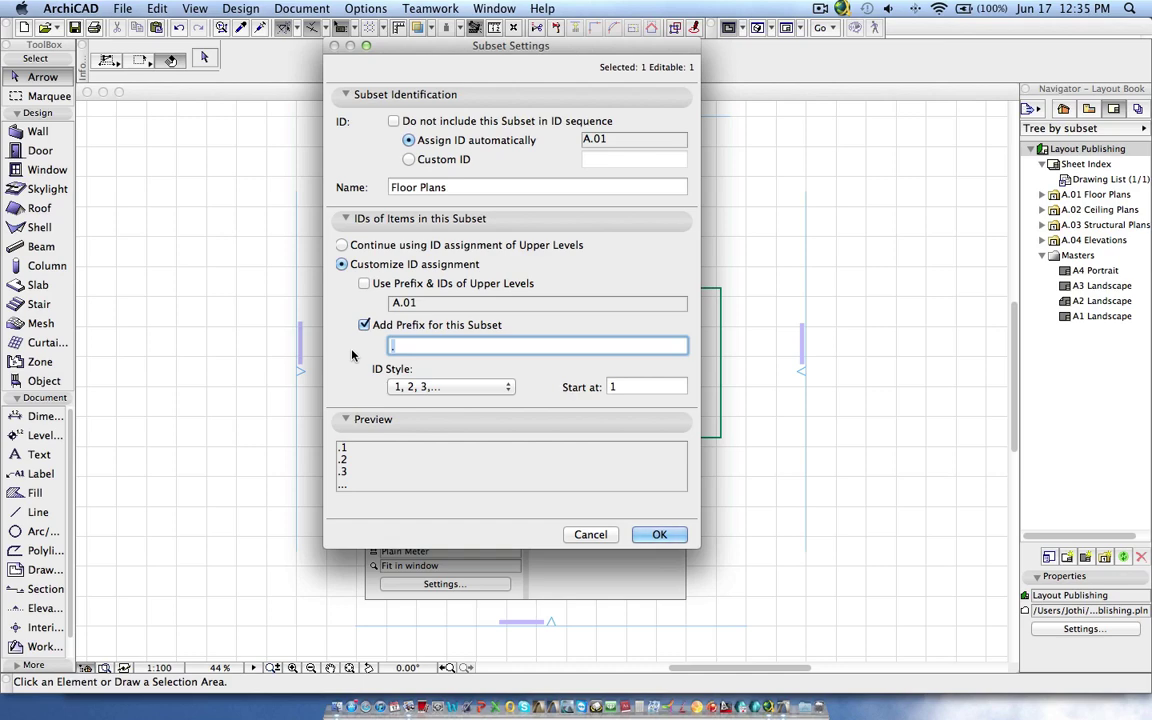
Copy the file name K07078-TD-COA-M-A-177 from Finder and paste it as the subset's prefix in ArchiCAD
{"action": "left_click", "coordinate": [340, 707]}
{"action": "left_click", "coordinate": [213, 332]}
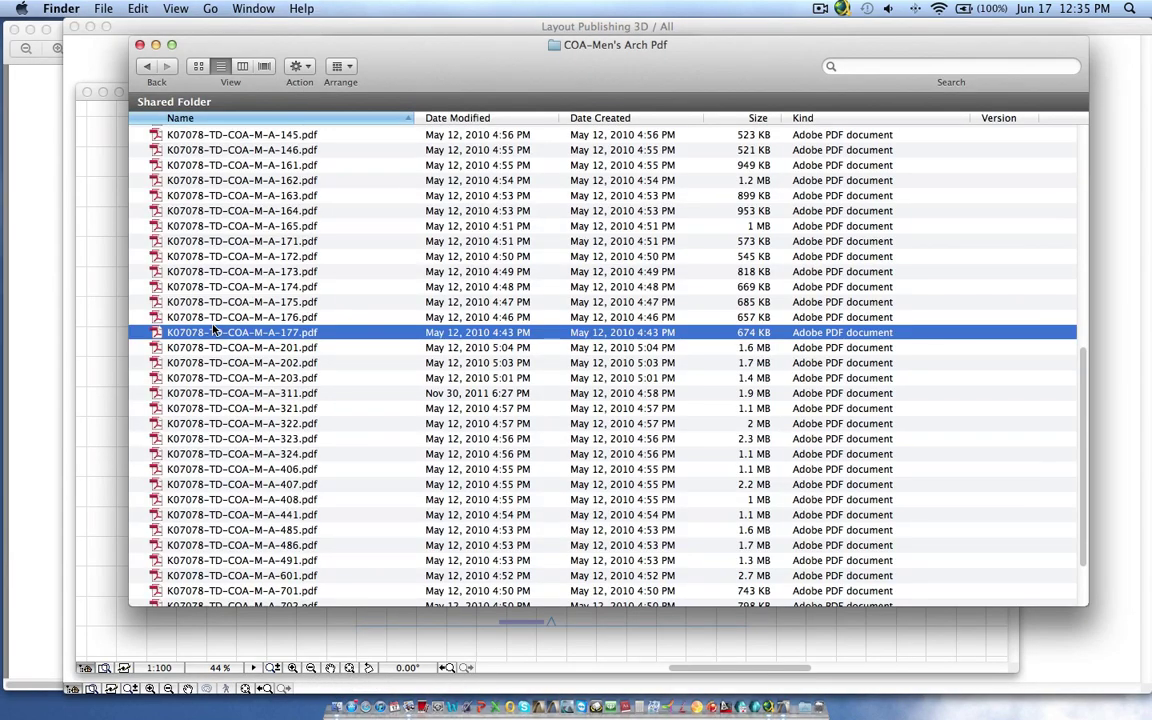
{"action": "left_click", "coordinate": [213, 332]}
{"action": "key", "text": "super+c"}
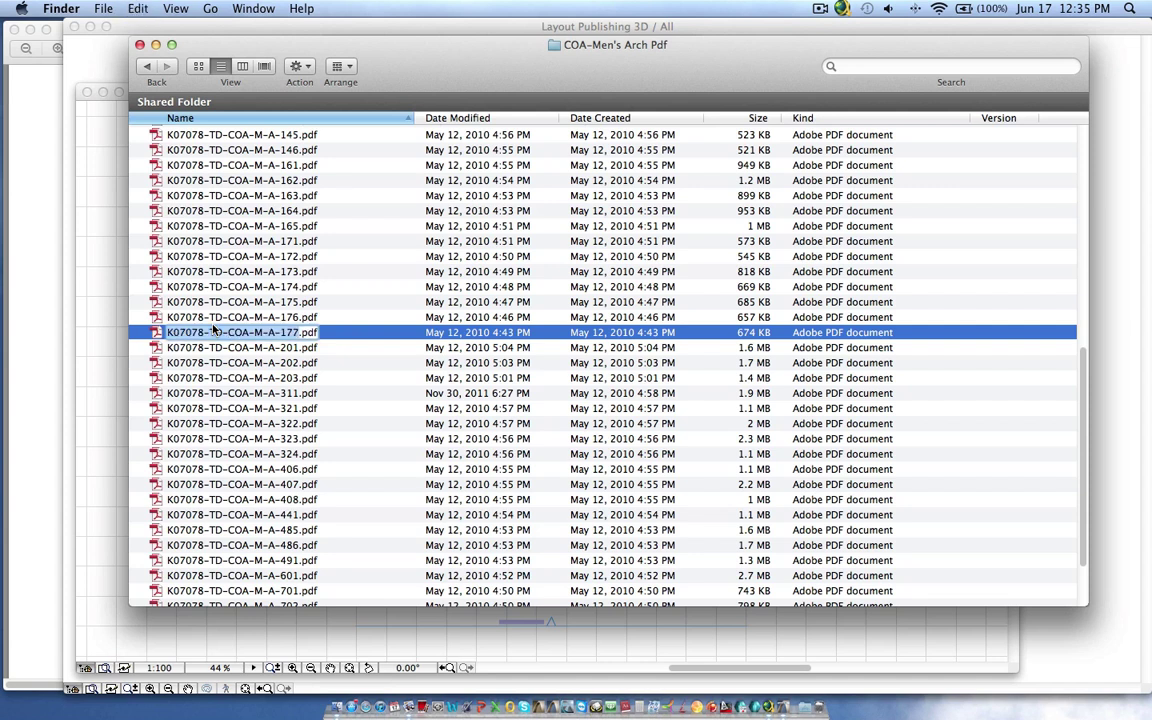
{"action": "left_click", "coordinate": [776, 708]}
{"action": "key", "text": "super+v"}
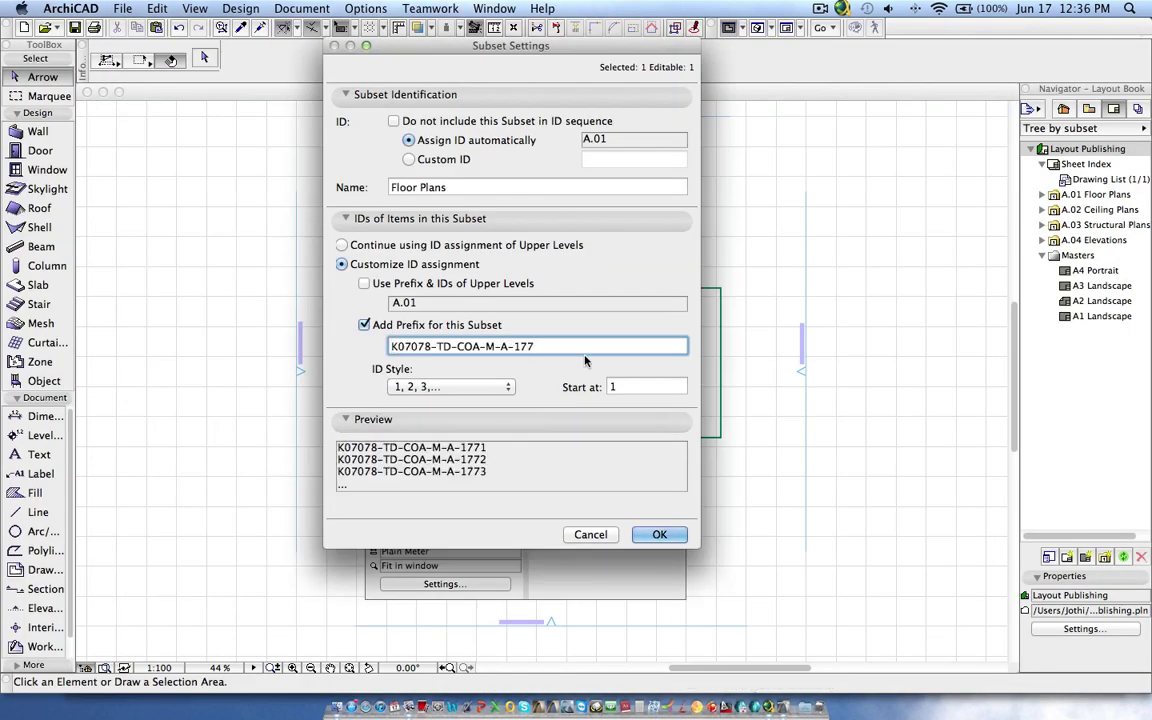
Replace the 177 ending of the Floor Plans subset prefix with FP- so it reads K07078-TD-COA-M-A-FP-
{"action": "key", "text": "BackSpace"}
{"action": "key", "text": "BackSpace"}
{"action": "key", "text": "BackSpace"}
{"action": "left_click_drag", "start_coordinate": [505, 55], "coordinate": [685, 47]}
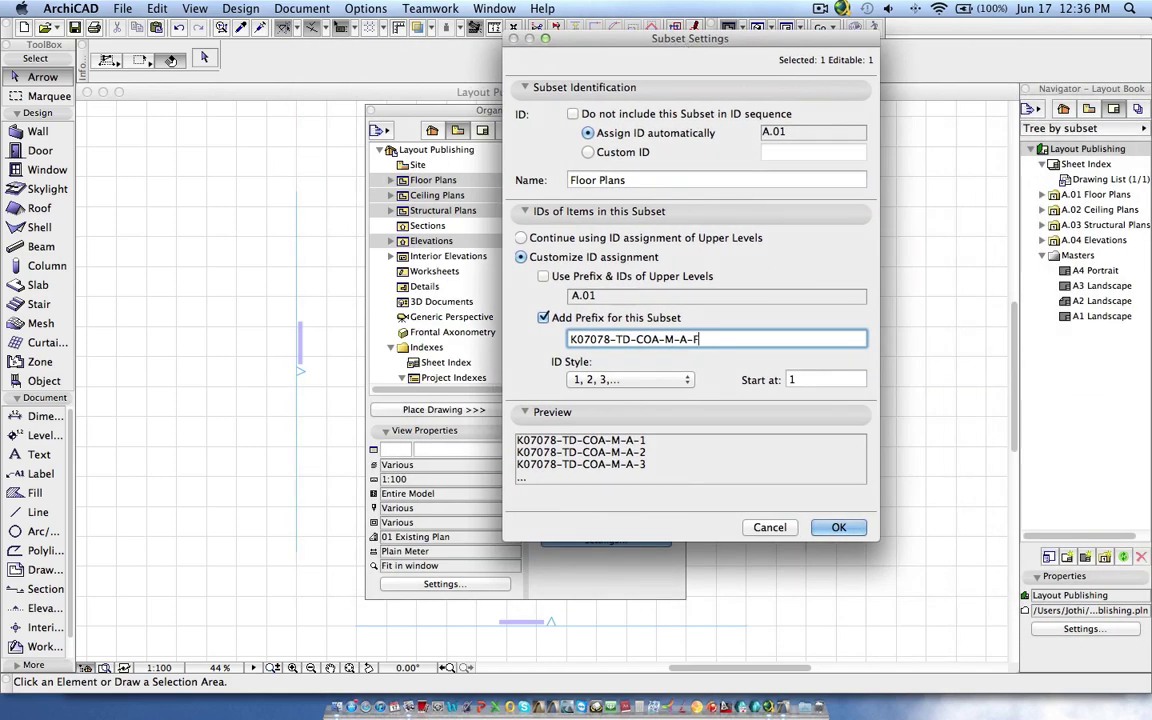
{"action": "type", "text": "FP-"}
Number the Floor Plans subset in the 001, 002, 003 style starting at 101, copy its prefix and apply the settings
{"action": "left_click", "coordinate": [617, 379]}
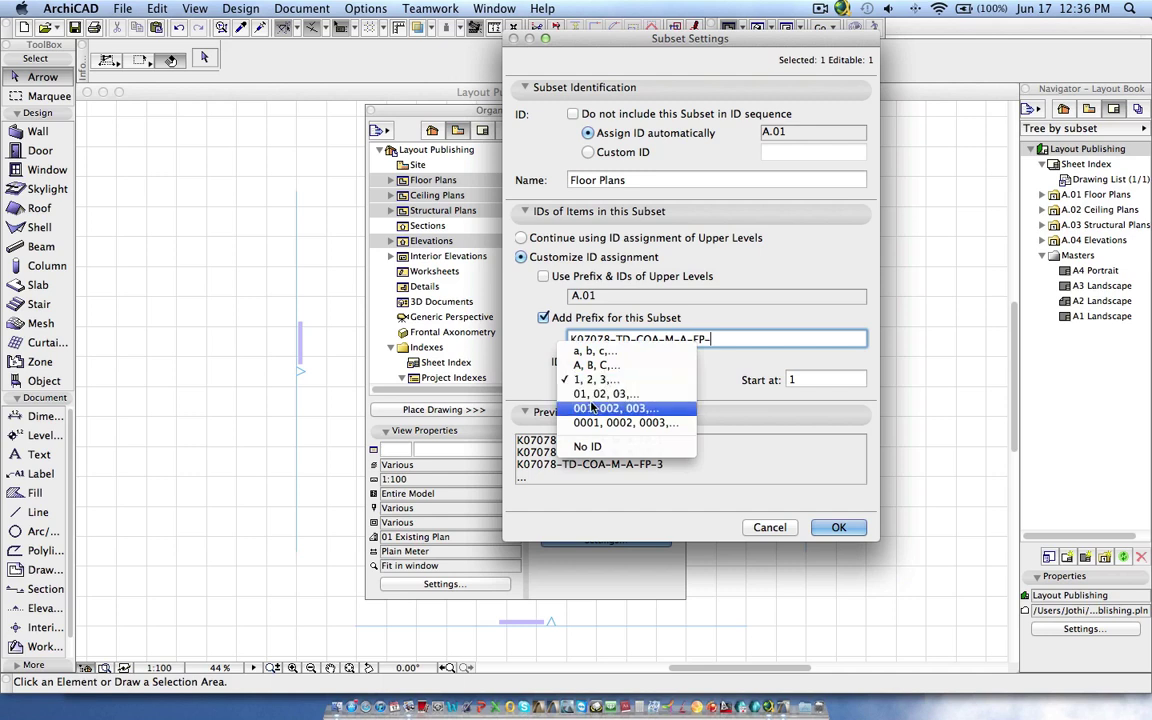
{"action": "left_click", "coordinate": [593, 408]}
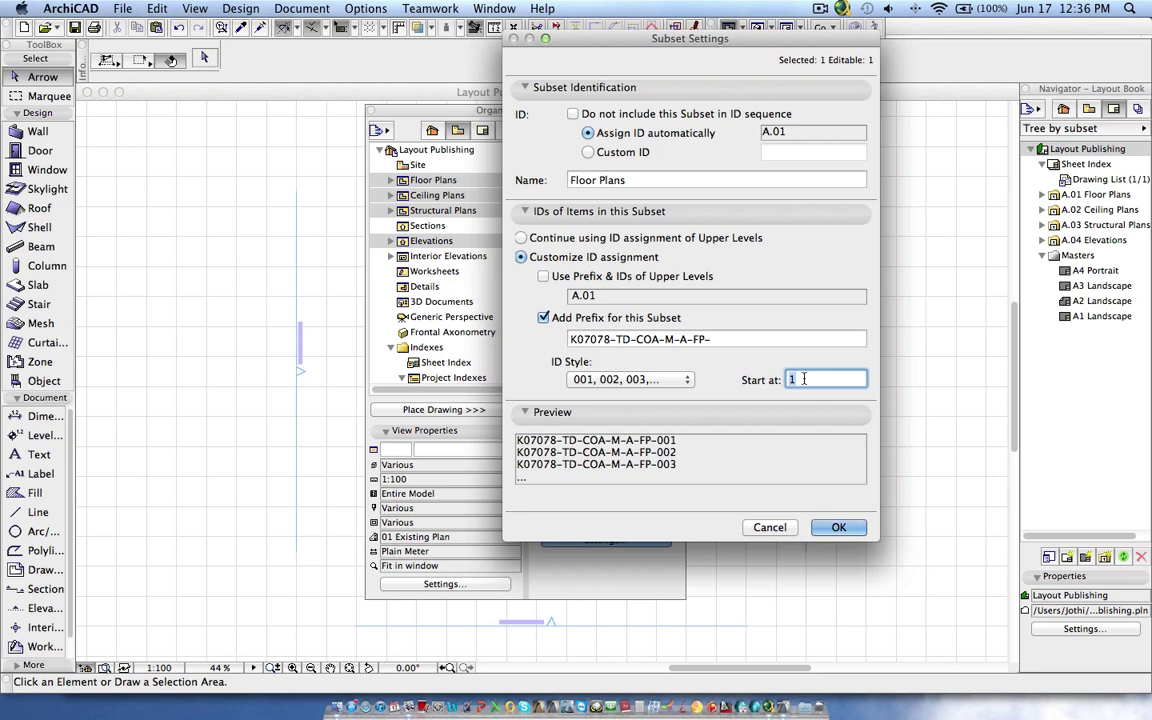
{"action": "type", "text": "1"}
{"action": "key", "text": "shift+Tab"}
{"action": "key", "text": "super+c"}
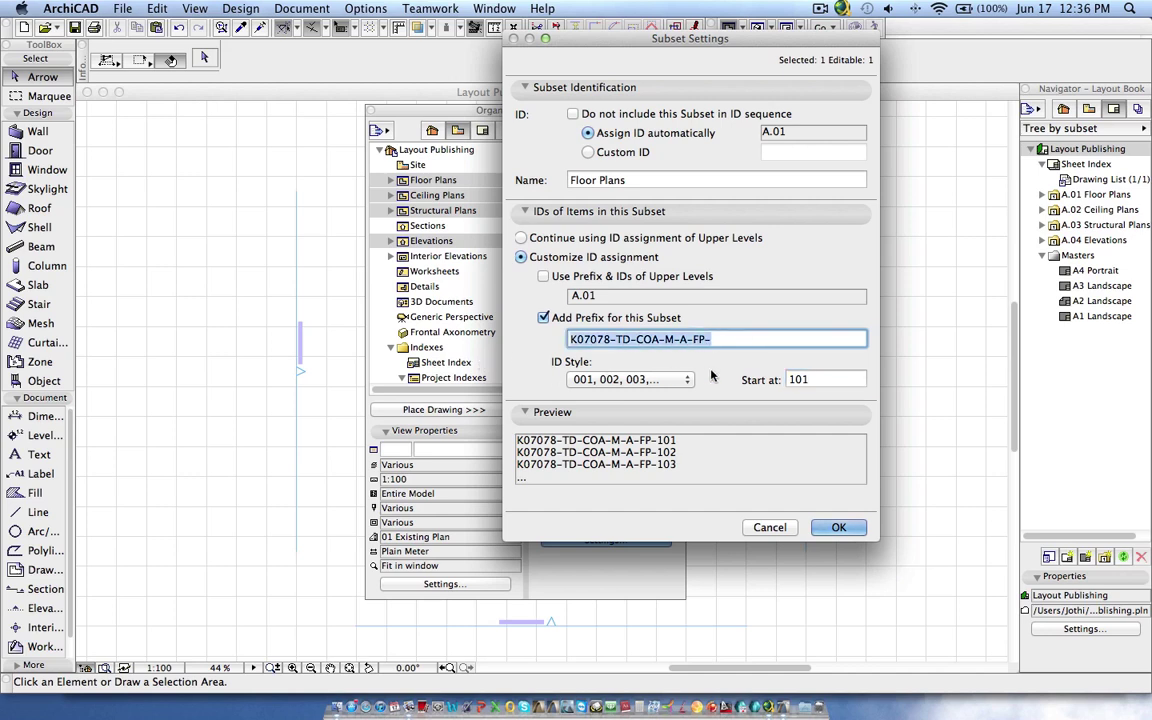
{"action": "left_click", "coordinate": [829, 527]}
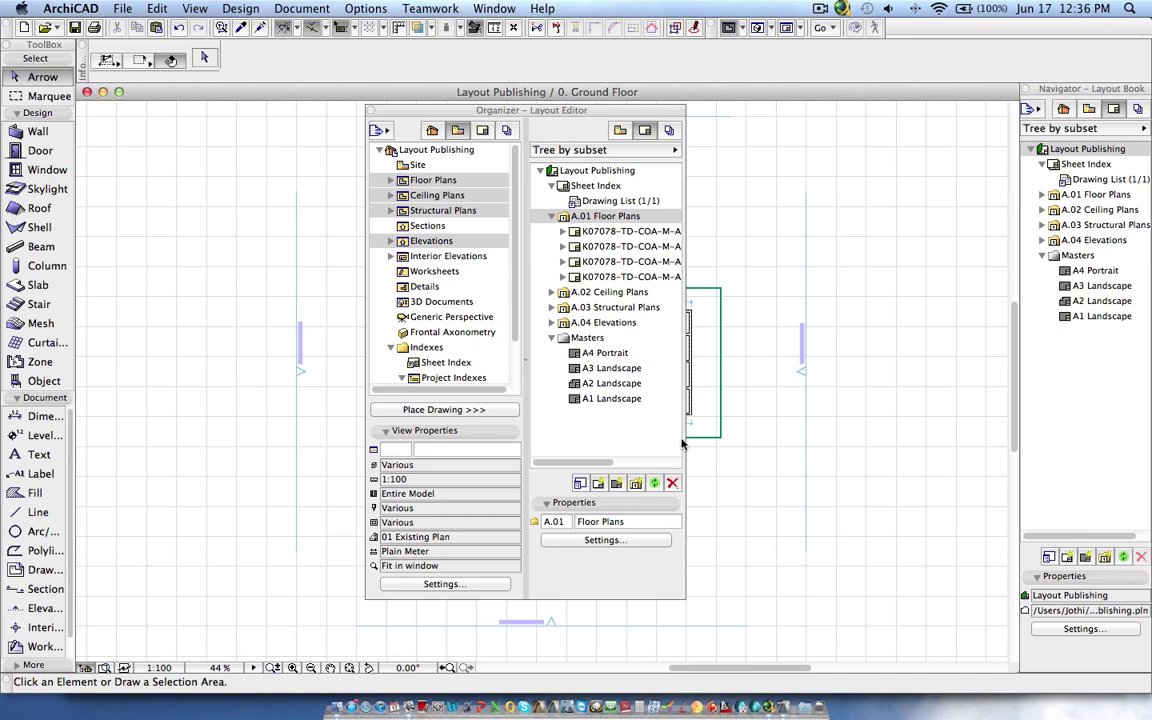
Widen the Organizer and clear the names of all four Floor Plans layouts at once, leaving only their IDs
{"action": "left_click_drag", "start_coordinate": [686, 437], "coordinate": [907, 440]}
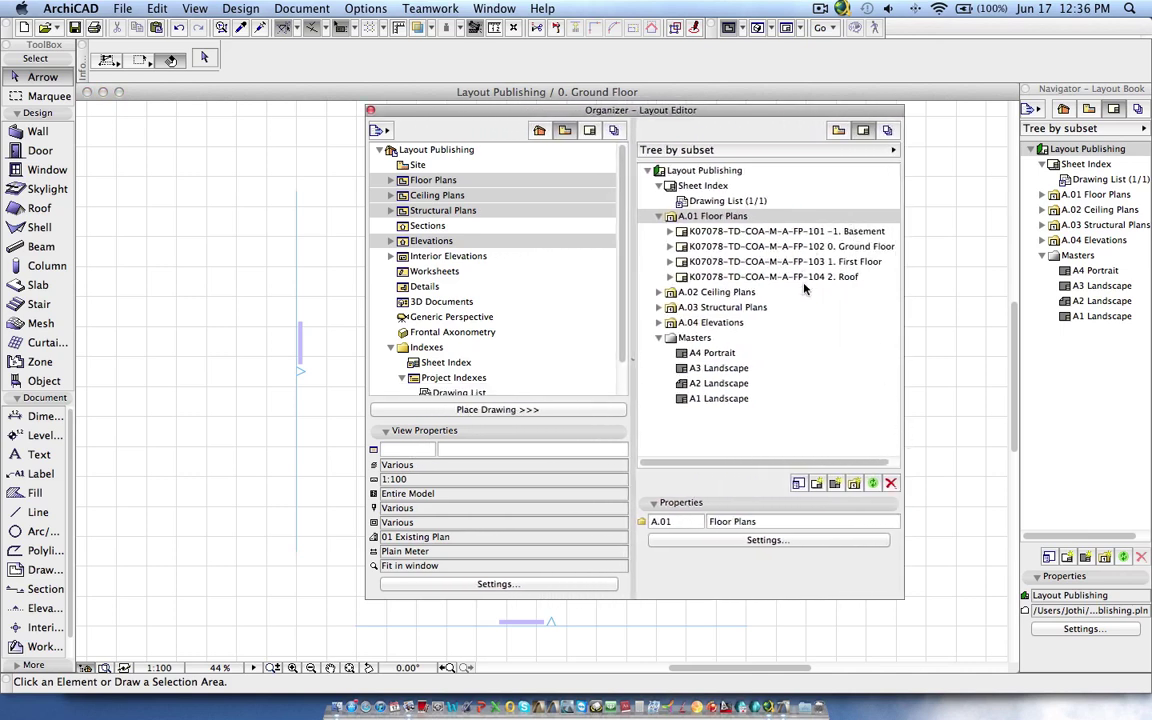
{"action": "left_click", "coordinate": [828, 231]}
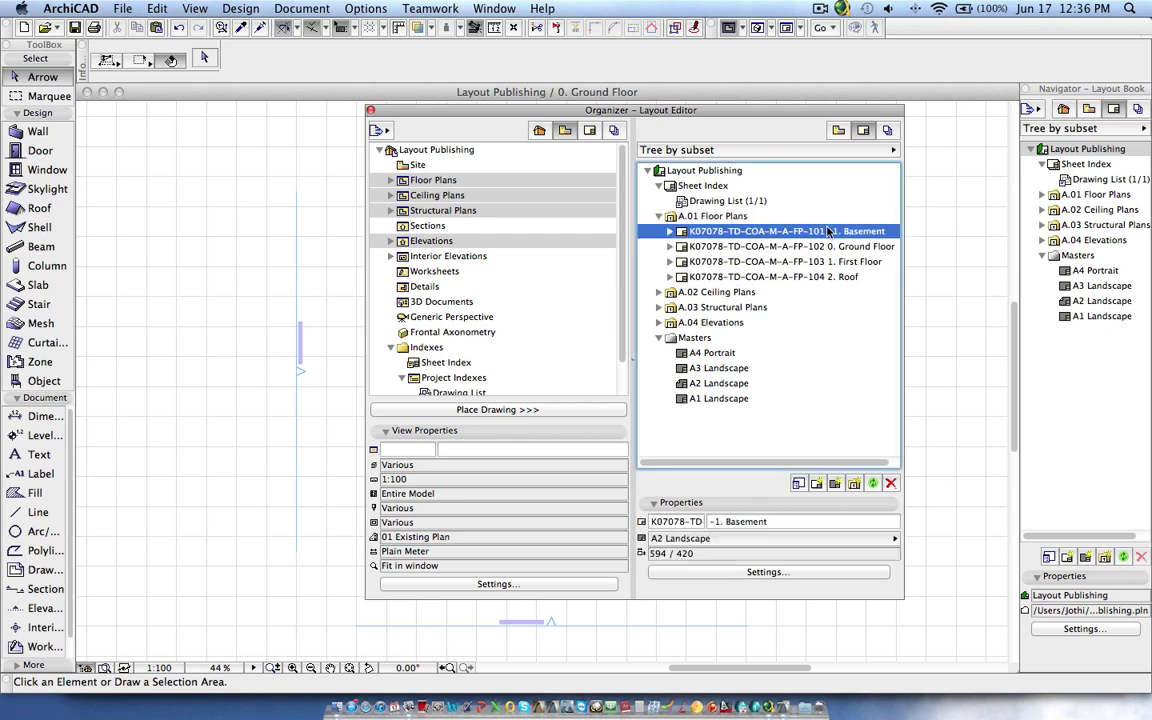
{"action": "left_click", "coordinate": [718, 277], "text": "shift"}
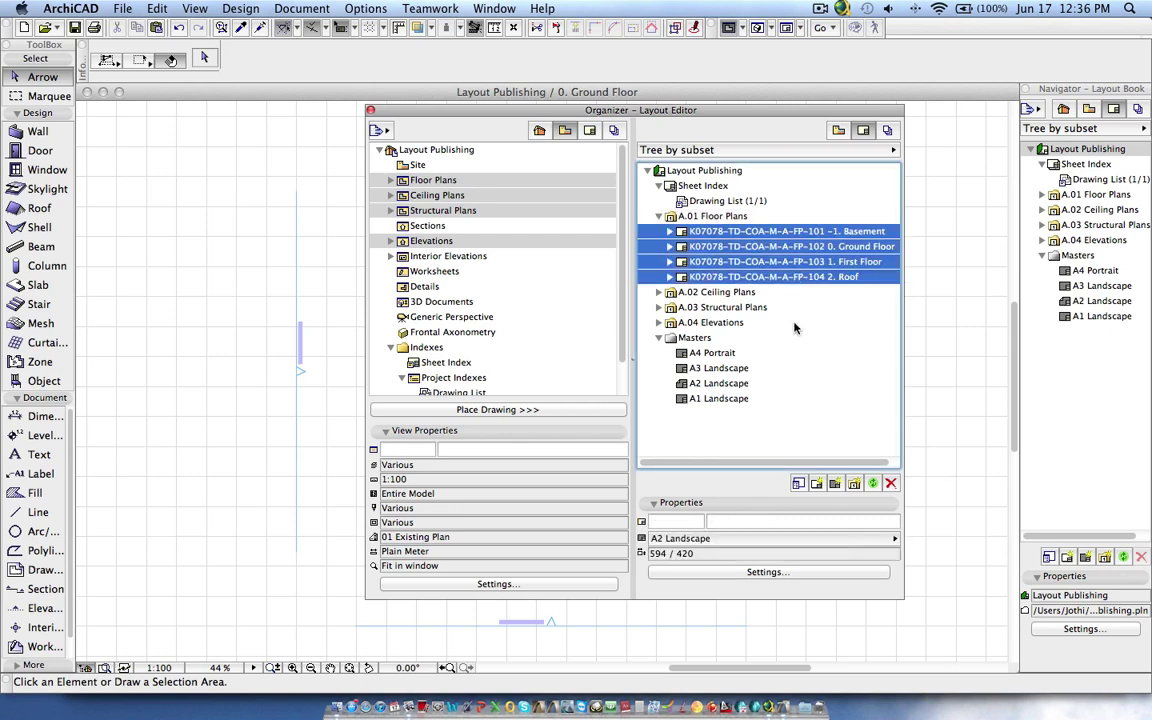
{"action": "left_click", "coordinate": [711, 572]}
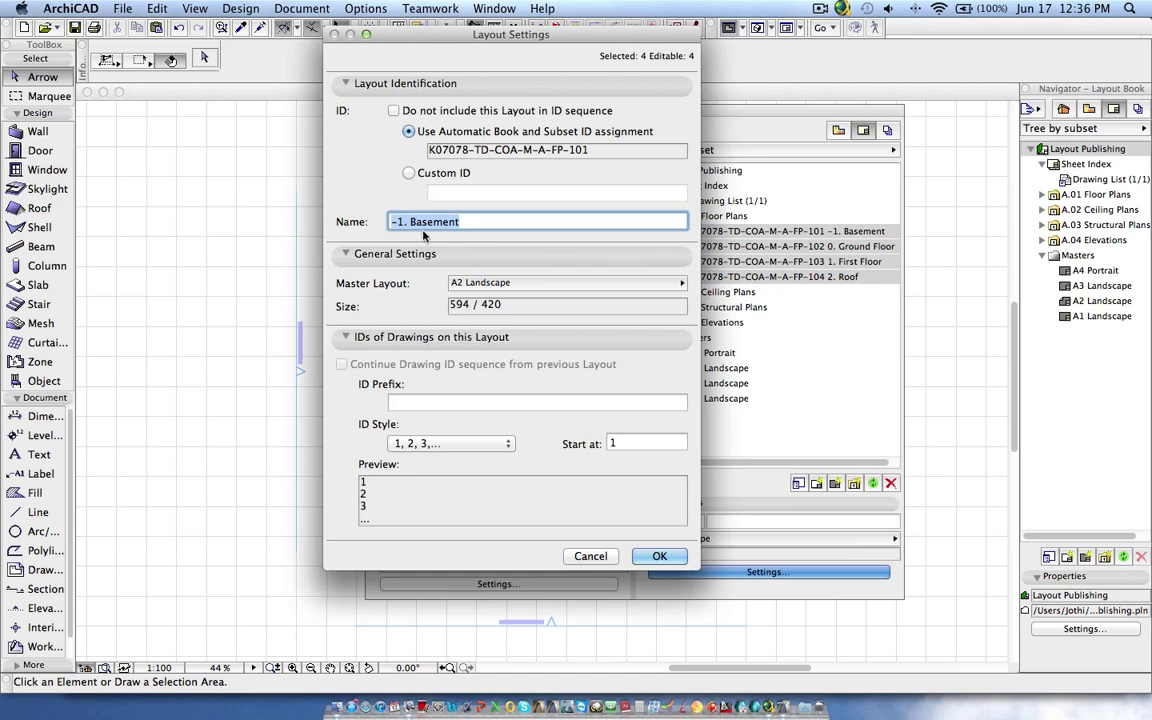
{"action": "key", "text": "BackSpace"}
{"action": "left_click", "coordinate": [659, 556]}
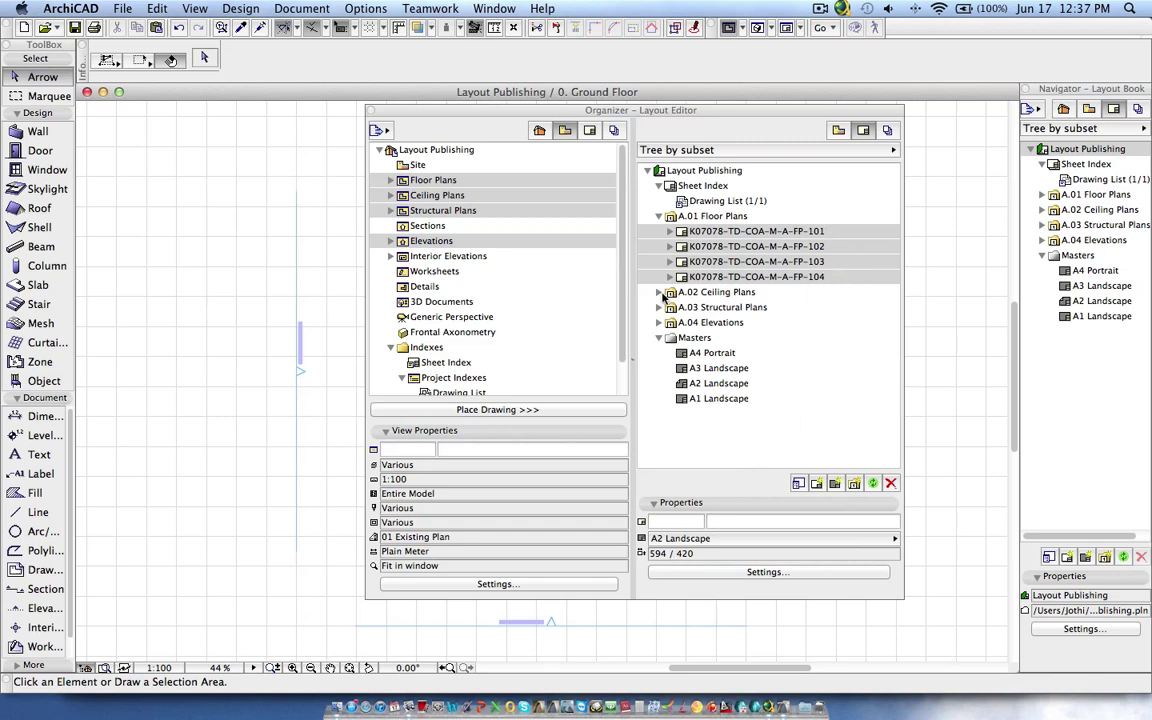
Open the A.02 Ceiling Plans subset settings and paste K07078-TD-COA-M-A-FP- as its prefix
{"action": "left_click", "coordinate": [664, 293]}
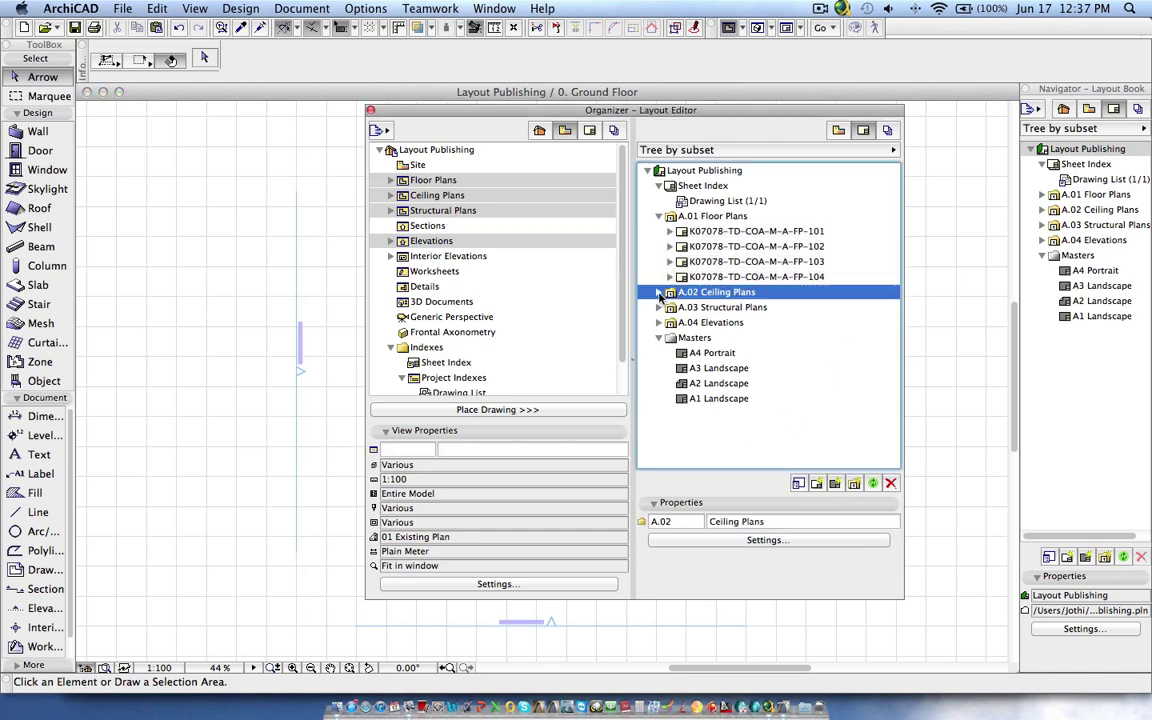
{"action": "left_click", "coordinate": [658, 292]}
{"action": "left_click", "coordinate": [758, 541]}
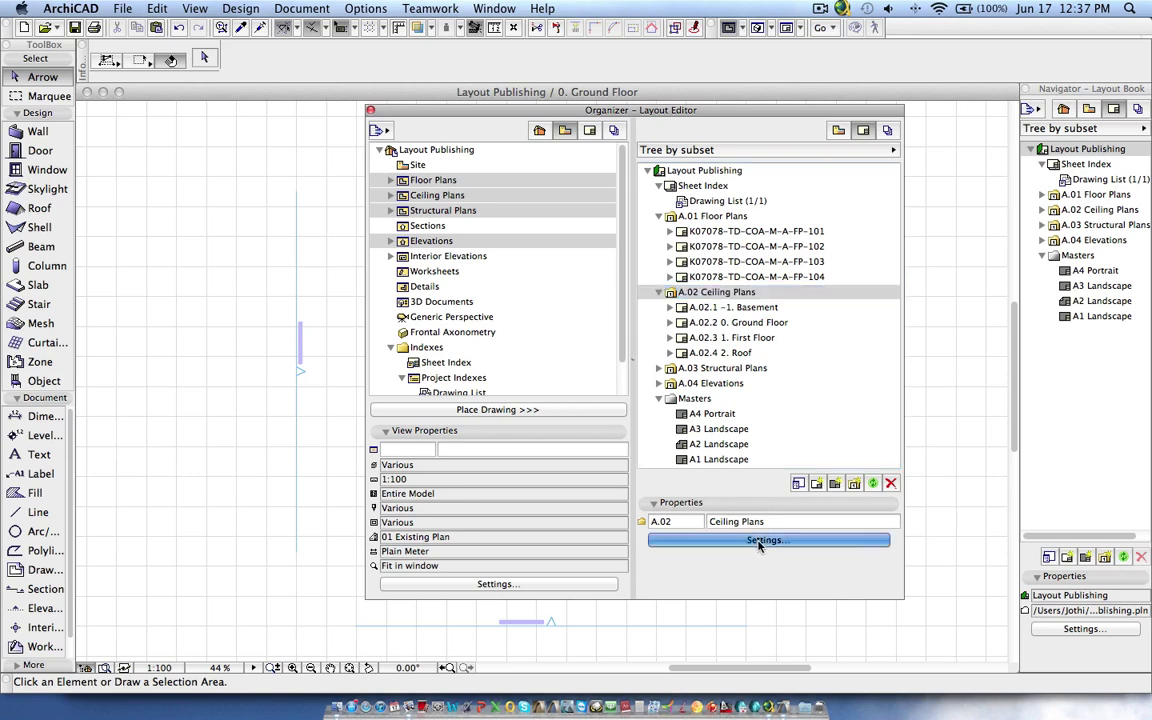
{"action": "left_click", "coordinate": [617, 341]}
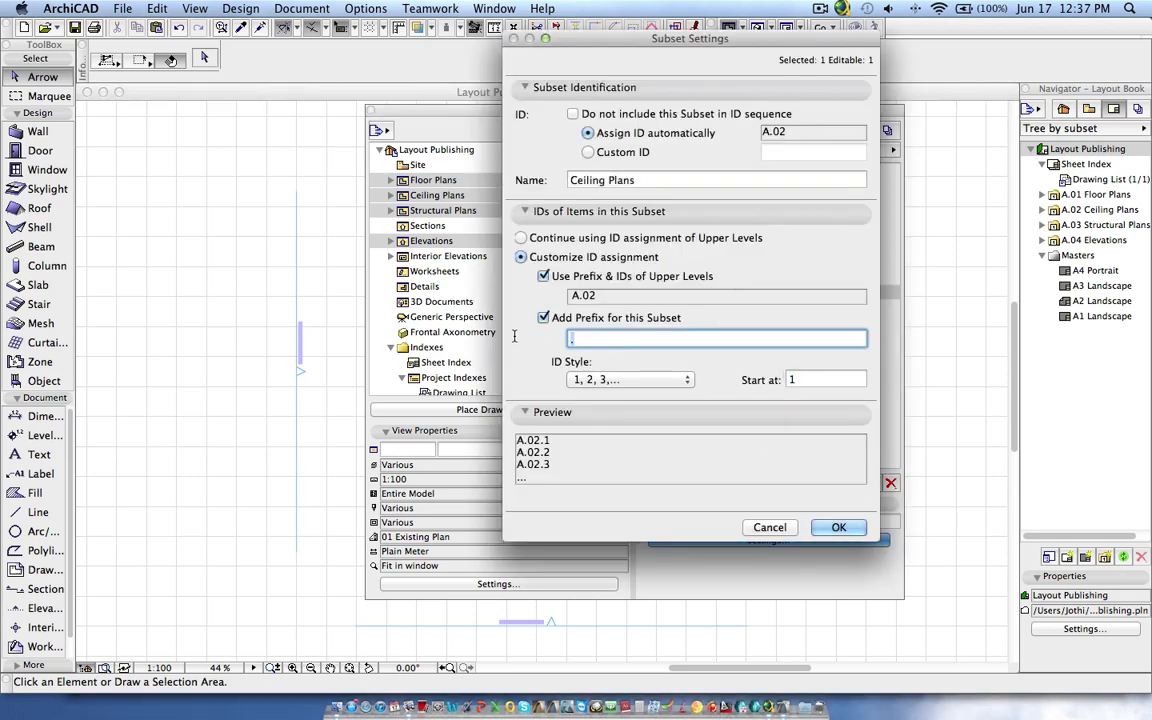
{"action": "key", "text": "super+v"}
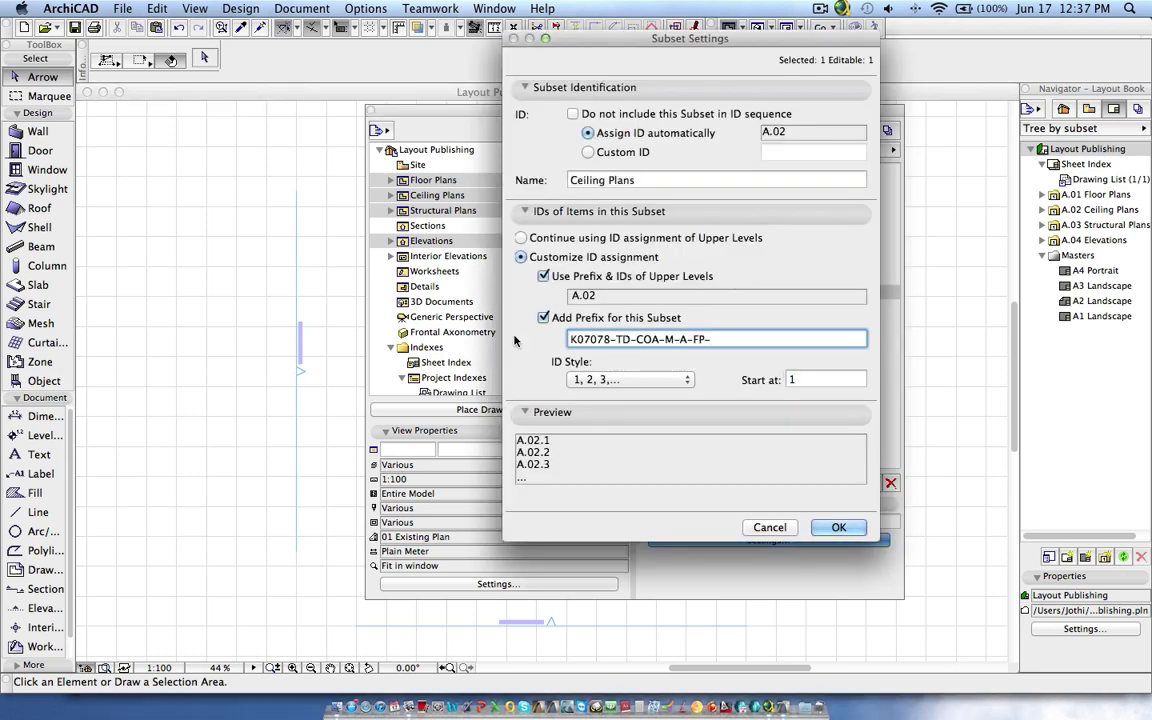
Number the Ceiling Plans subset in the 001, 002, 003 style from 201 and change FP to CP in its prefix
{"action": "left_click", "coordinate": [620, 379]}
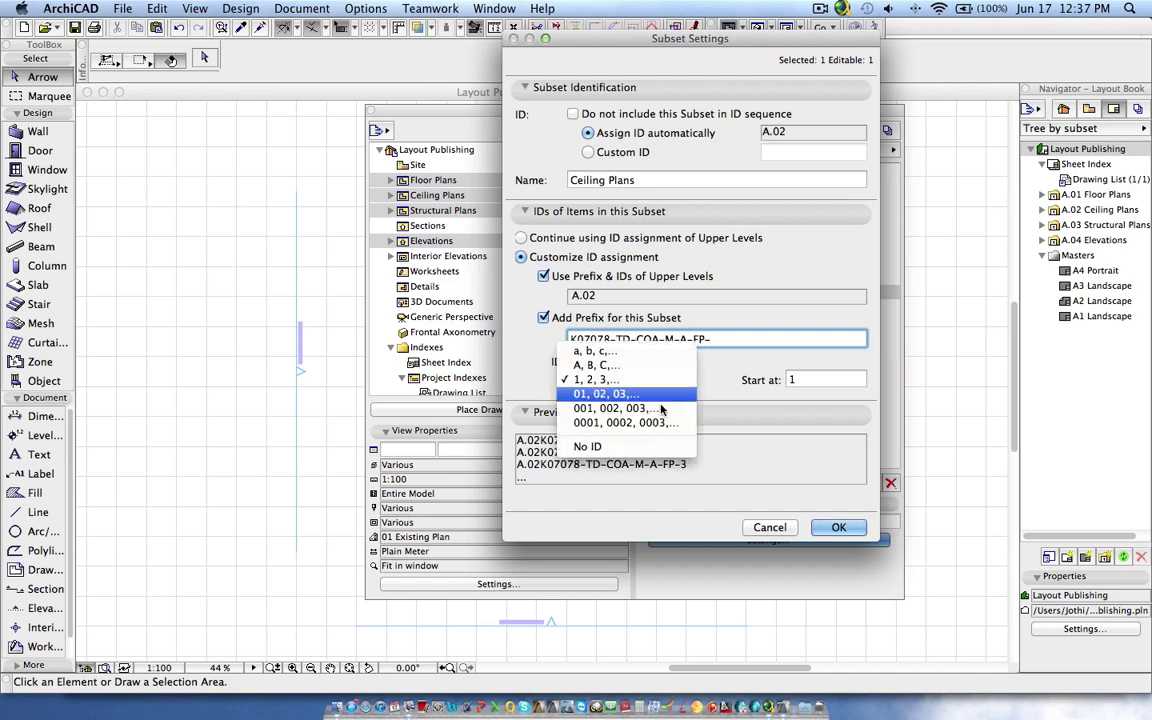
{"action": "left_click", "coordinate": [660, 408]}
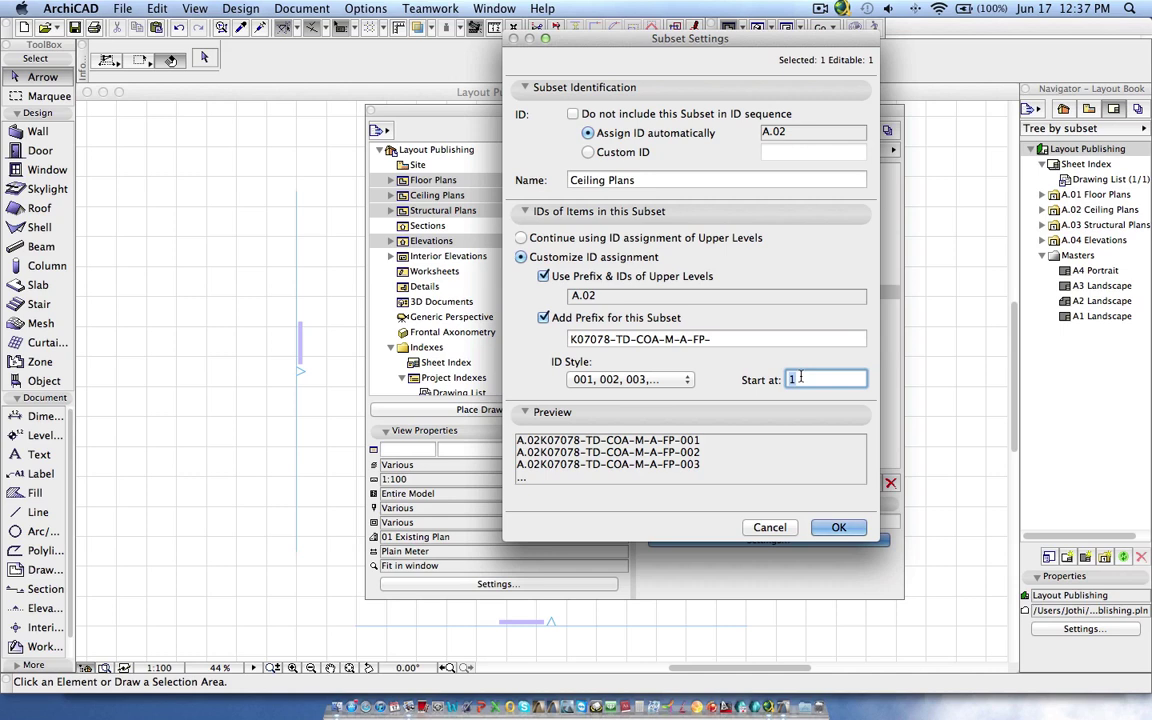
{"action": "type", "text": "201"}
{"action": "left_click", "coordinate": [701, 340]}
{"action": "key", "text": "BackSpace"}
{"action": "type", "text": "C"}
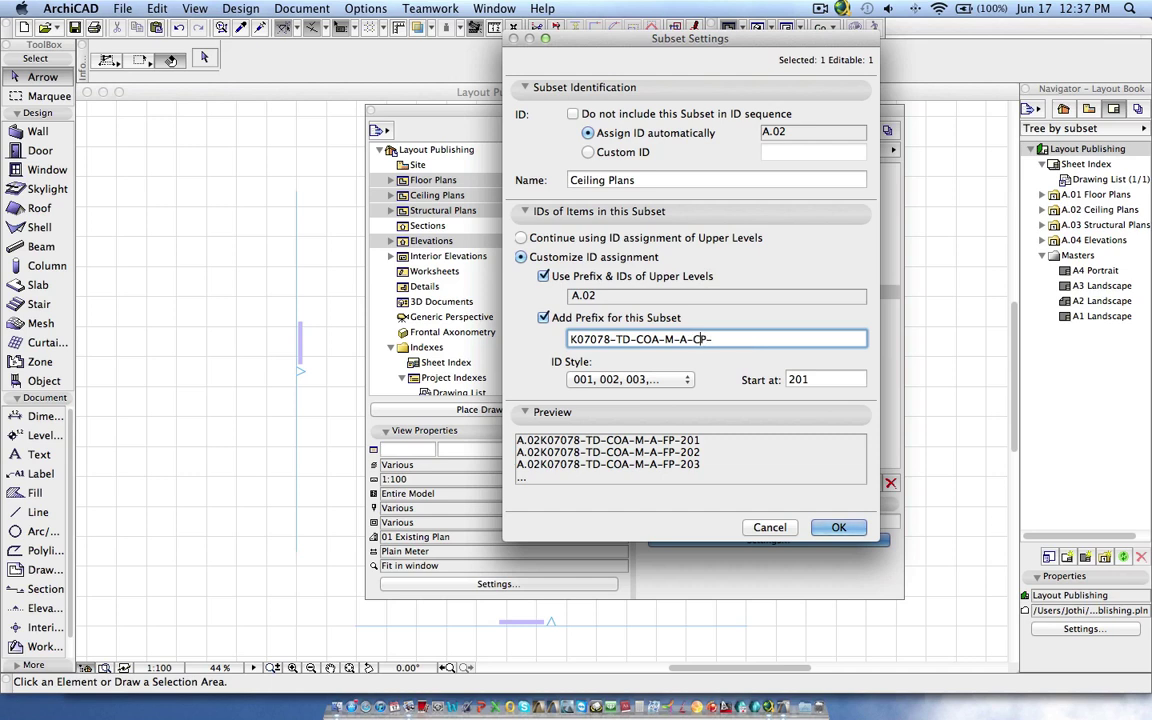
{"action": "left_click", "coordinate": [828, 527]}
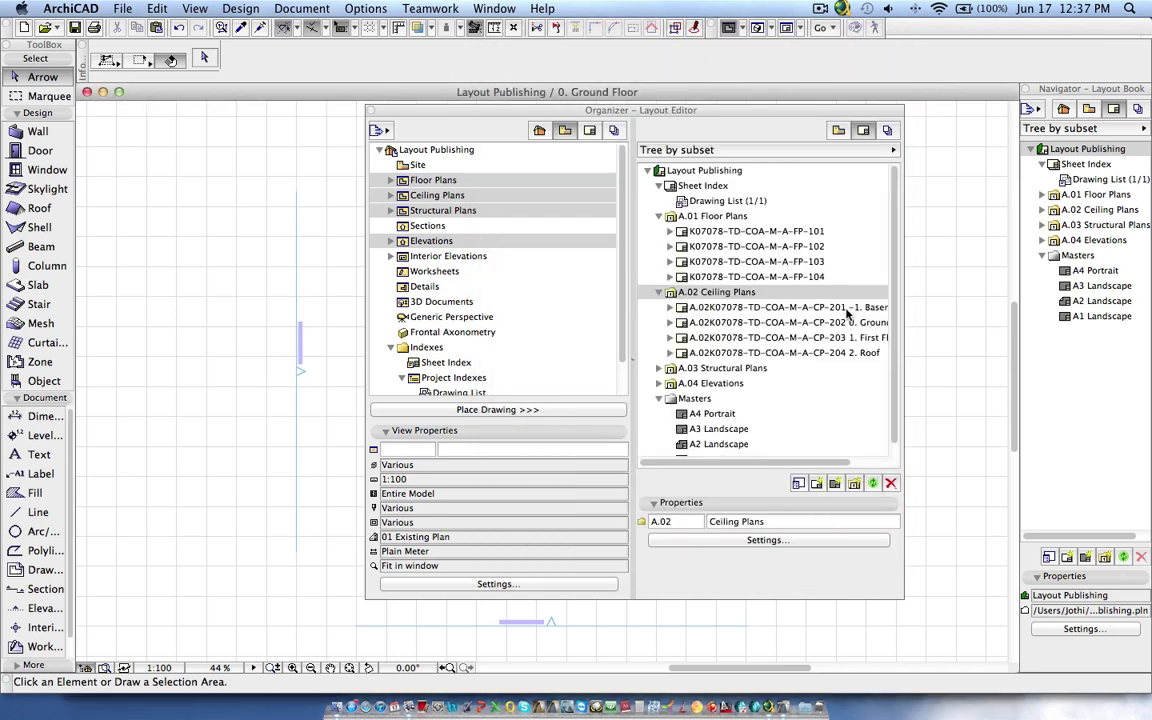
Clear the names of all four Ceiling Plans layouts together so that only their IDs remain
{"action": "left_click", "coordinate": [748, 309]}
{"action": "key", "text": "shift+Down"}
{"action": "key", "text": "shift+Down"}
{"action": "key", "text": "shift+Down"}
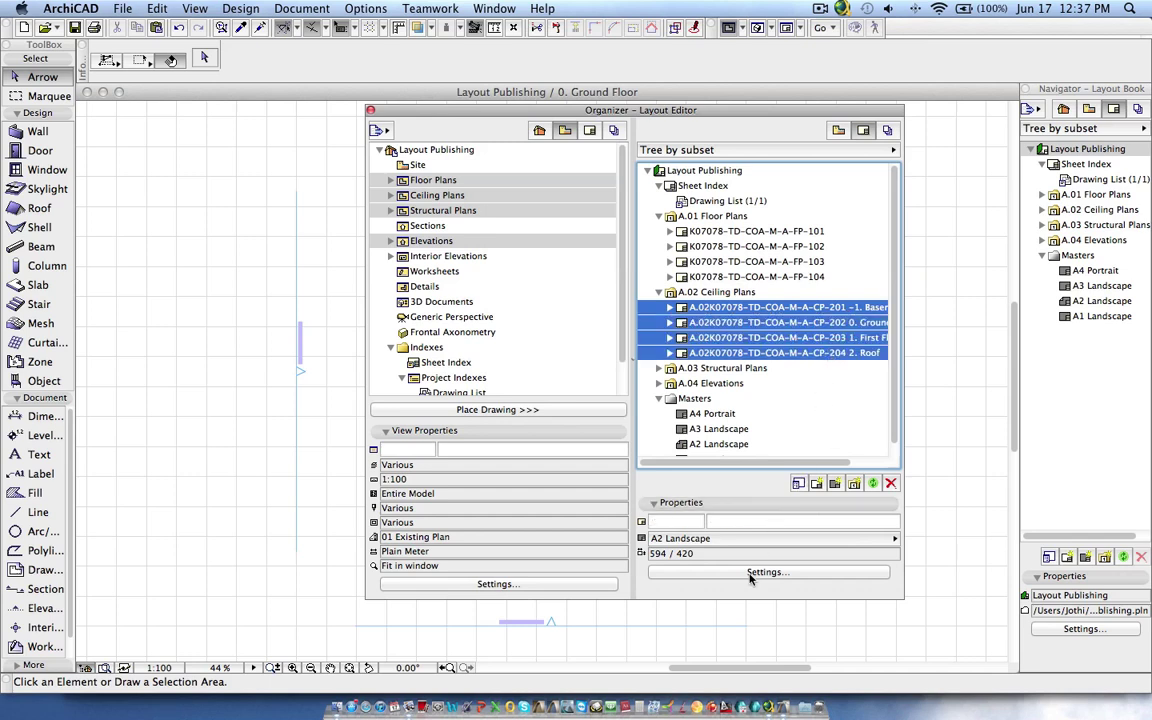
{"action": "left_click", "coordinate": [750, 572]}
{"action": "key", "text": "BackSpace"}
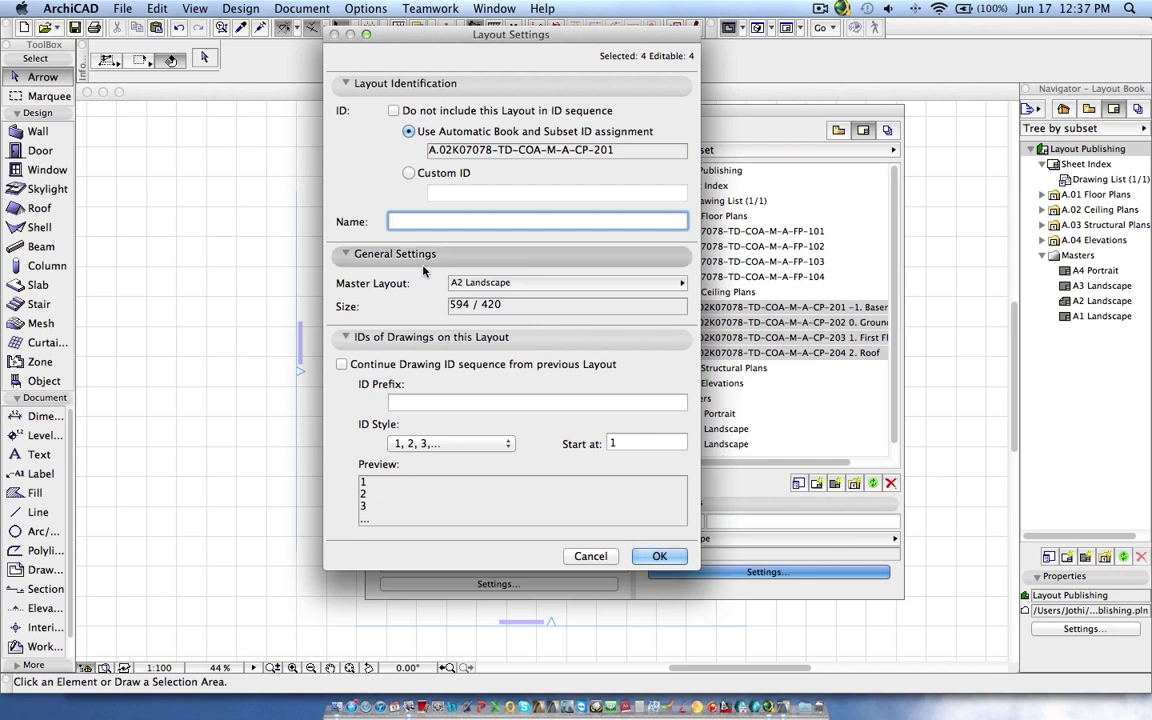
{"action": "left_click", "coordinate": [655, 557]}
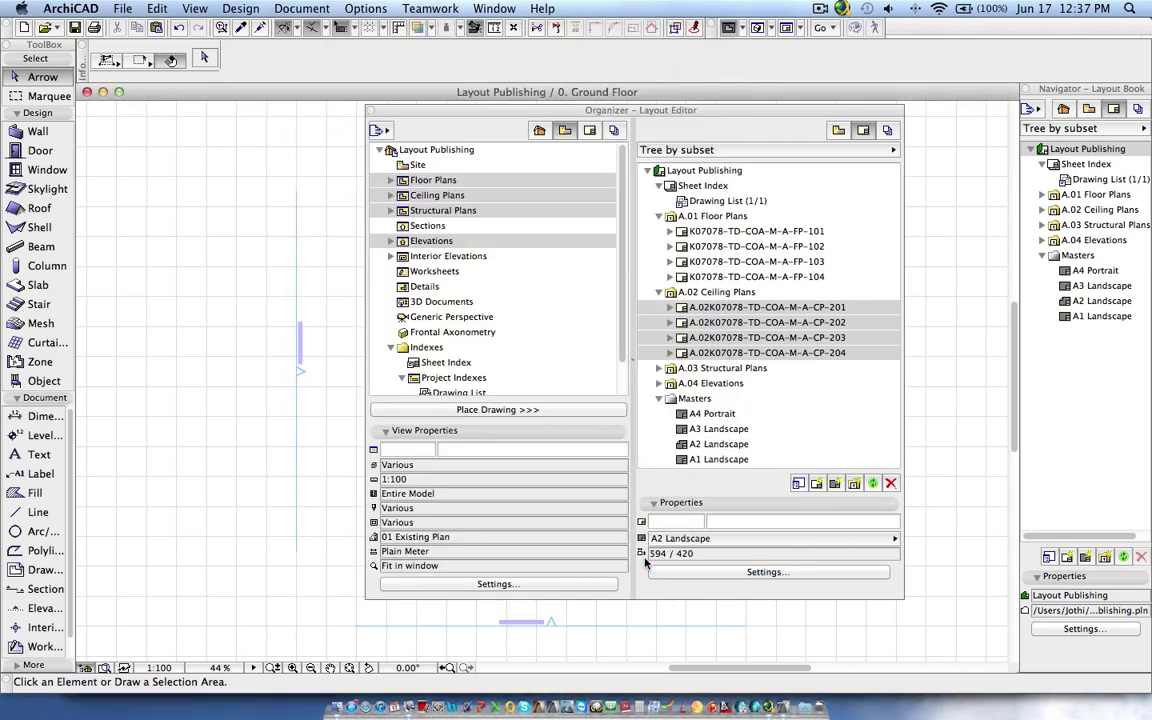
Open the A.03 Structural Plans subset settings and set its prefix to K07078-TD-COA-M-S-
{"action": "left_click", "coordinate": [659, 369]}
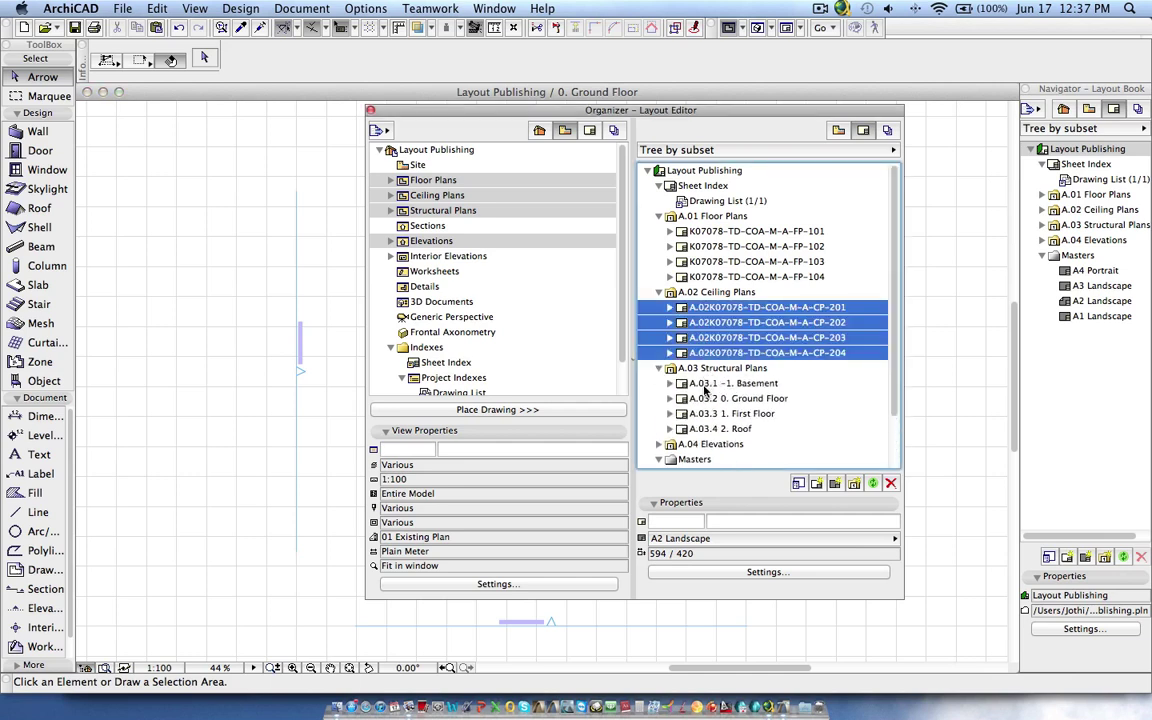
{"action": "left_click", "coordinate": [712, 381]}
{"action": "left_click", "coordinate": [712, 369]}
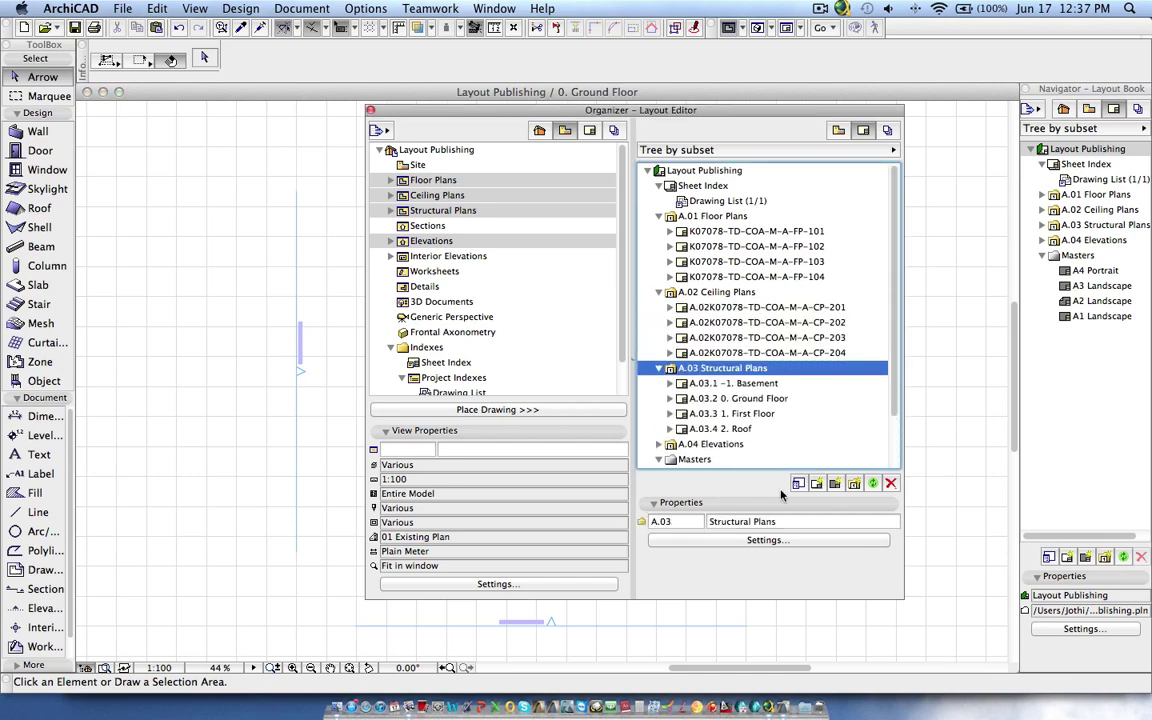
{"action": "left_click", "coordinate": [763, 540]}
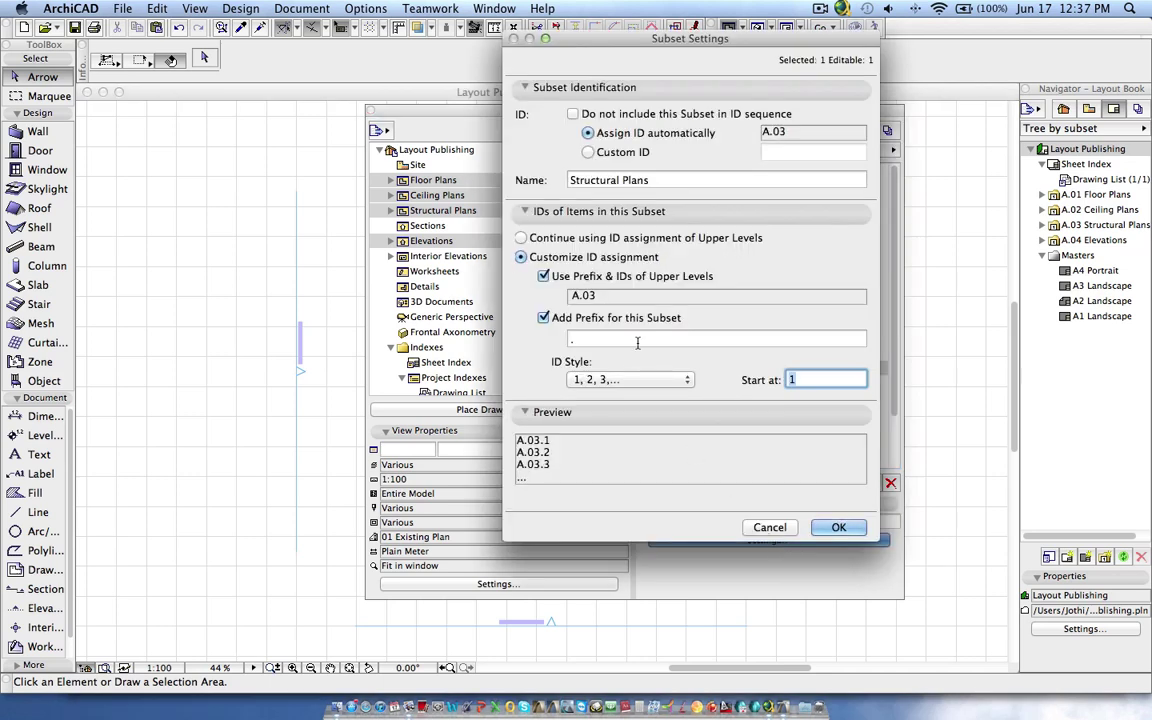
{"action": "type", "text": "K07078-TD-COA-M-A-FP-"}
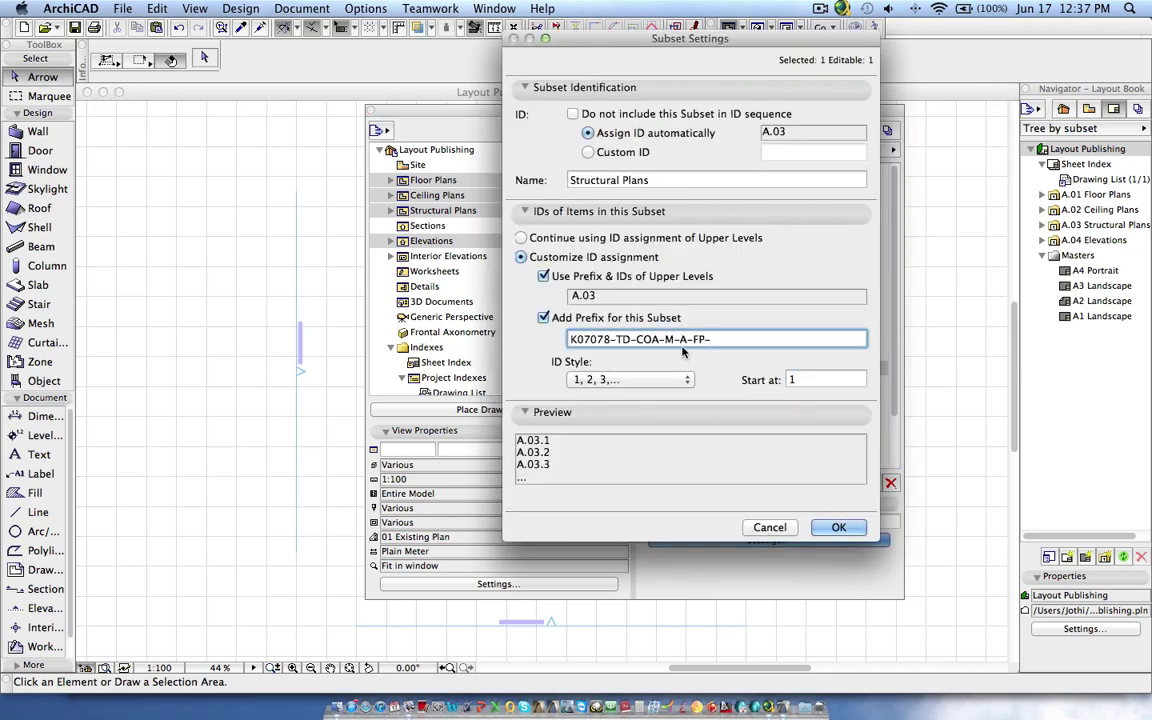
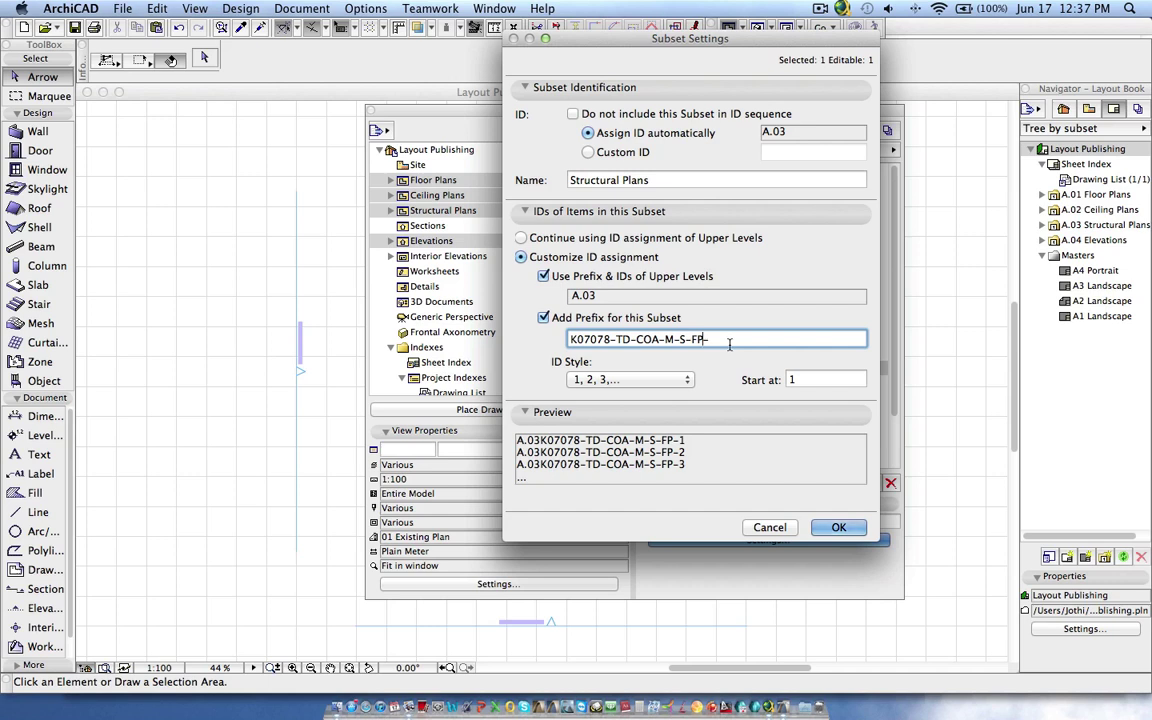
{"action": "key", "text": "BackSpace"}
Number the Structural Plans subset in the 001, 002, 003 style starting at 101 and apply the settings
{"action": "left_click", "coordinate": [688, 382]}
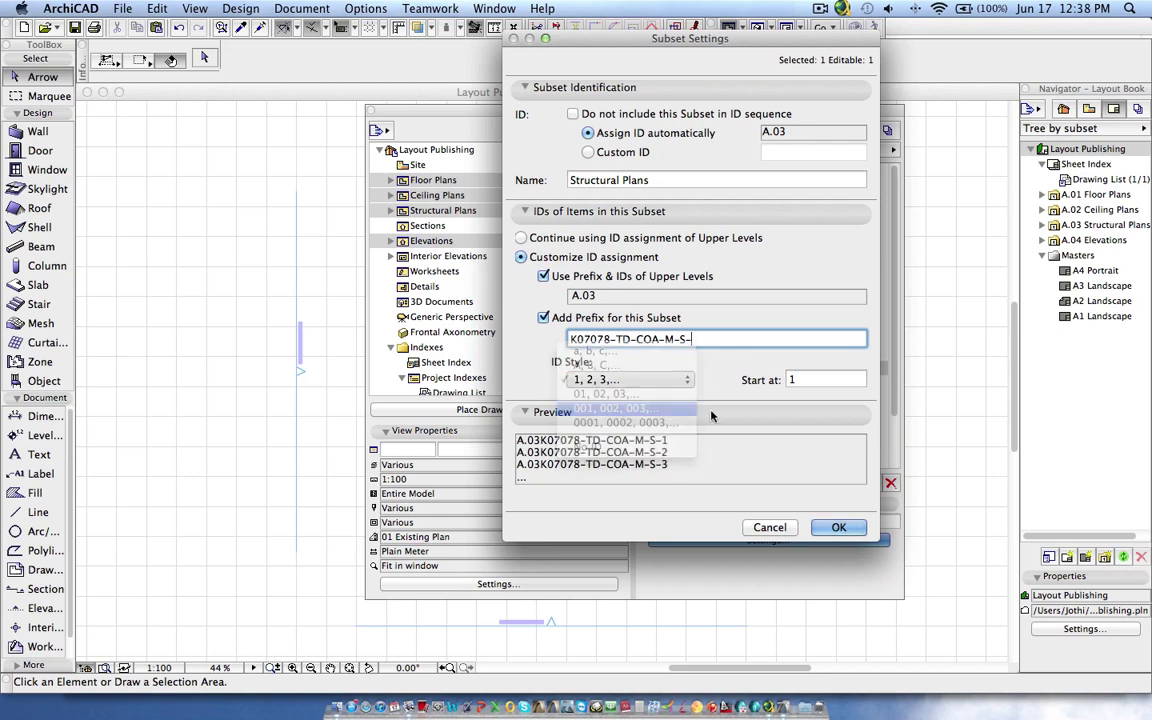
{"action": "left_click", "coordinate": [651, 410]}
{"action": "left_click", "coordinate": [830, 380]}
{"action": "type", "text": "3"}
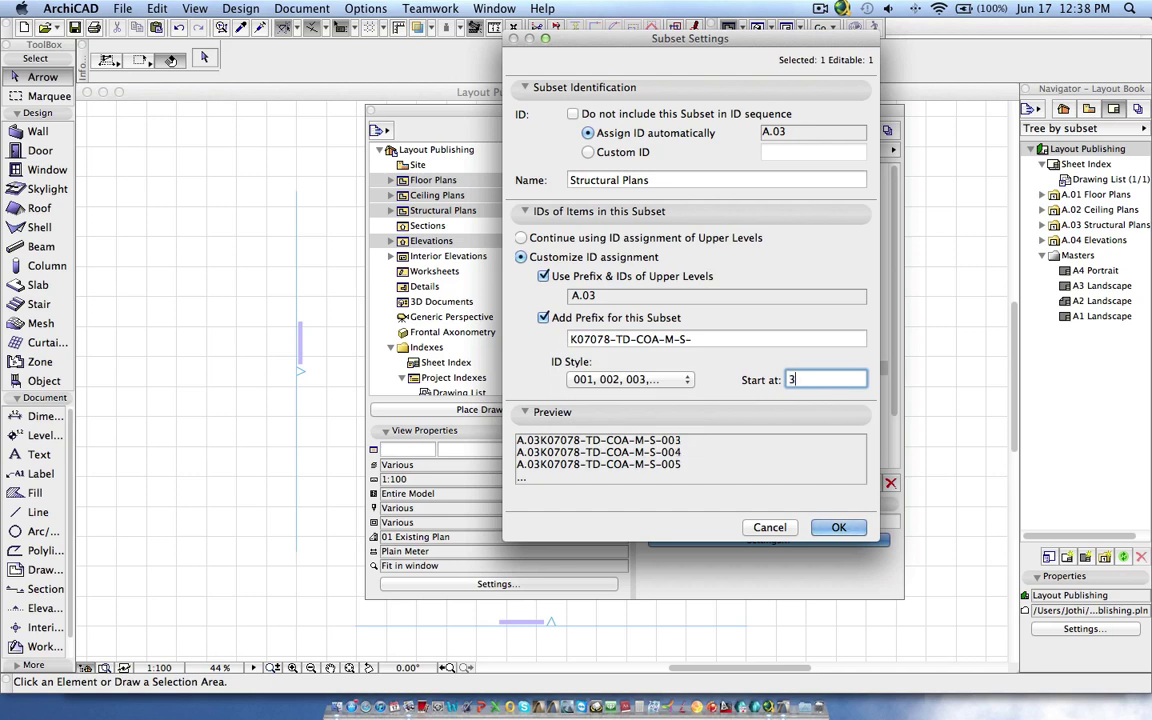
{"action": "key", "text": "BackSpace"}
{"action": "type", "text": "100"}
{"action": "key", "text": "BackSpace"}
{"action": "type", "text": "1"}
{"action": "left_click", "coordinate": [836, 528]}
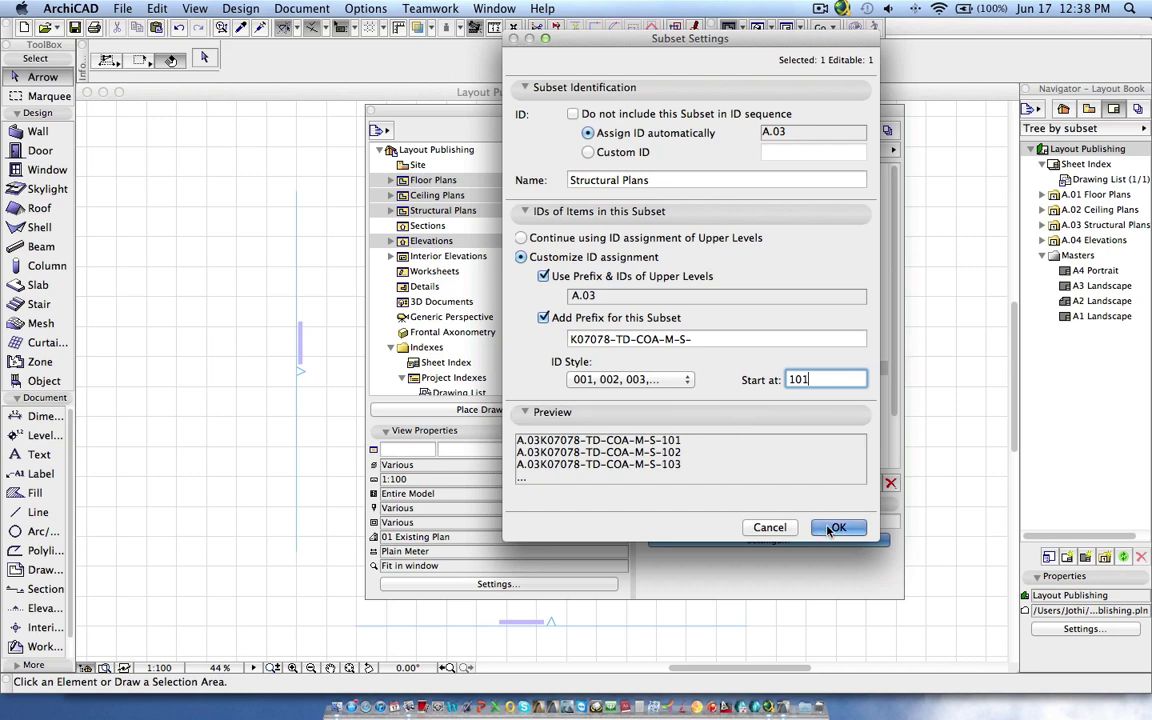
Clear the names of all four Structural Plans layouts together, keeping just their IDs
{"action": "left_click", "coordinate": [820, 386]}
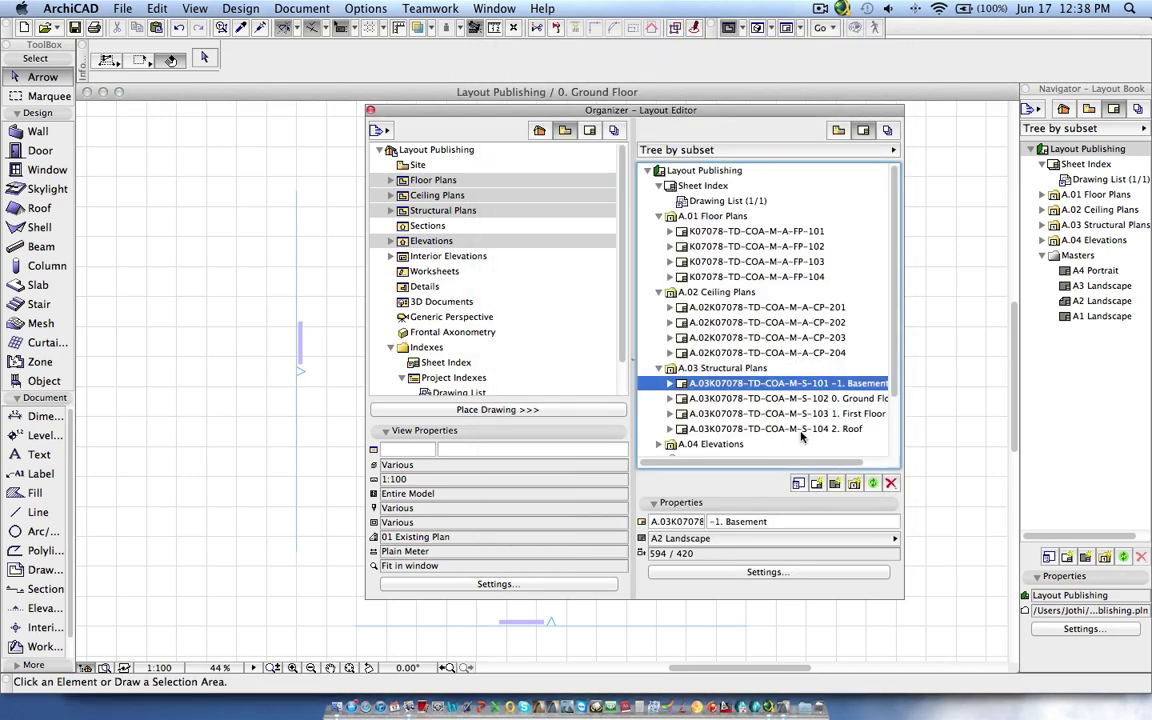
{"action": "left_click", "coordinate": [730, 428], "text": "shift"}
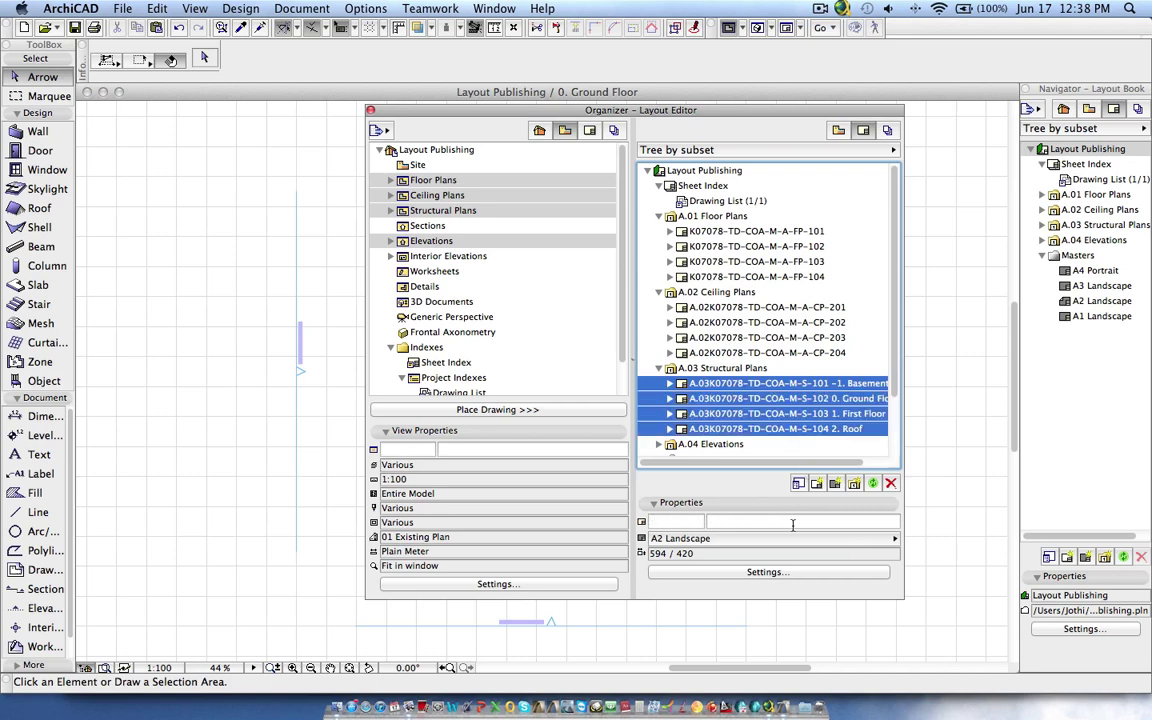
{"action": "left_click", "coordinate": [767, 572]}
{"action": "key", "text": "BackSpace"}
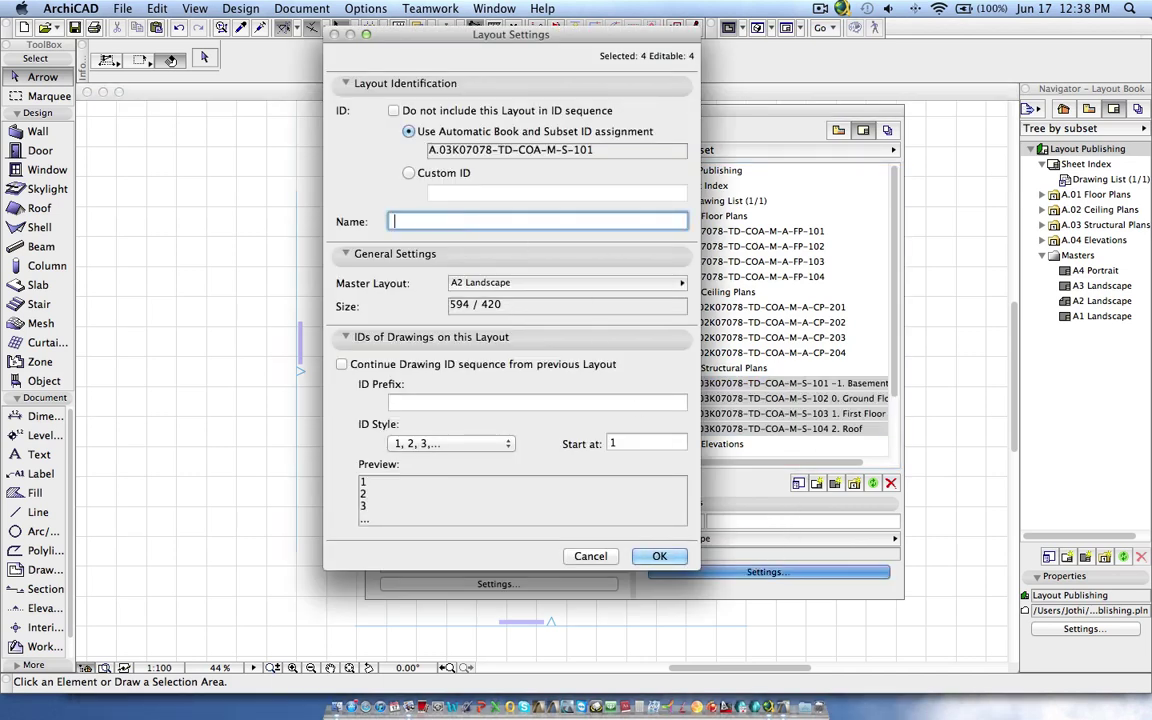
{"action": "left_click", "coordinate": [657, 556]}
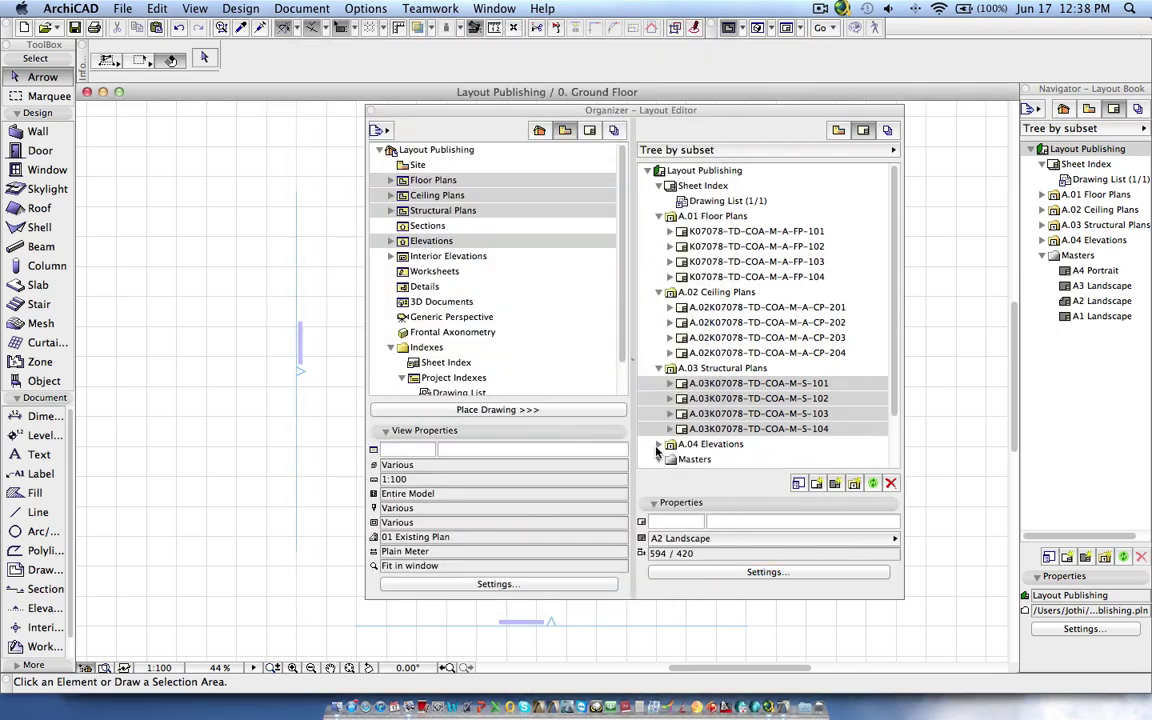
Open the A.04 Elevations subset settings and set its prefix to K07078-TD-COA-M-A-ELE
{"action": "left_click", "coordinate": [658, 444]}
{"action": "left_click", "coordinate": [705, 446]}
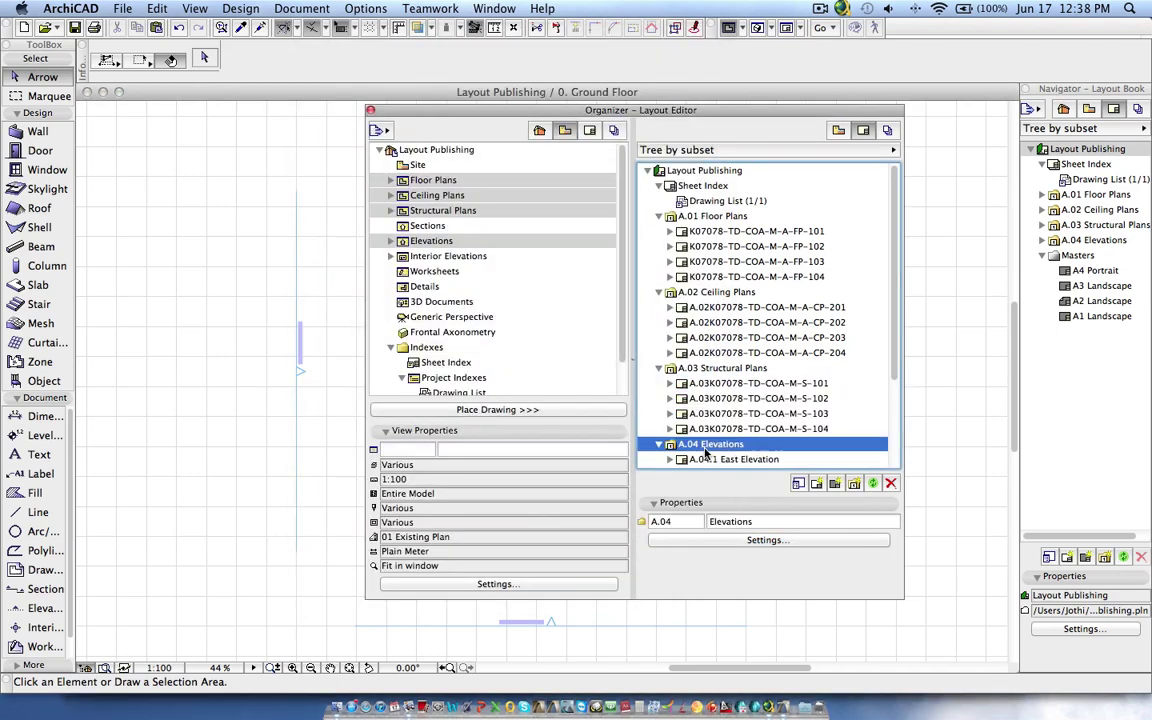
{"action": "left_click", "coordinate": [788, 540]}
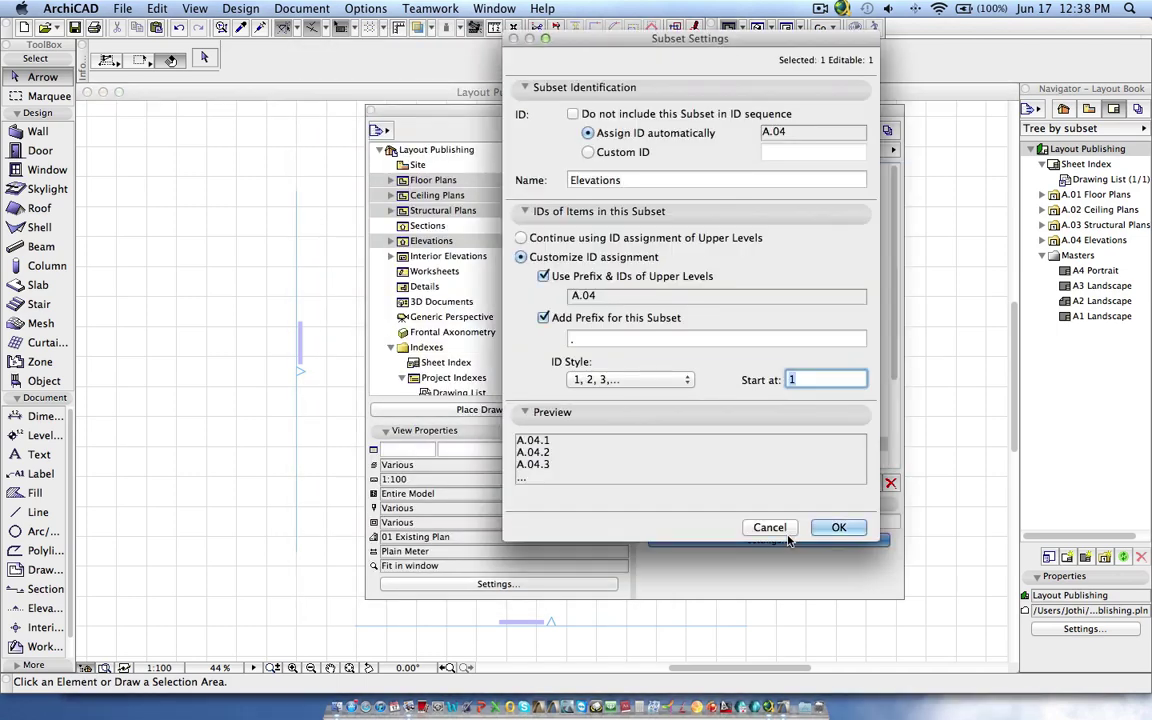
{"action": "left_click", "coordinate": [604, 339]}
{"action": "type", "text": "K07078-TD-COA-M-A-FP-"}
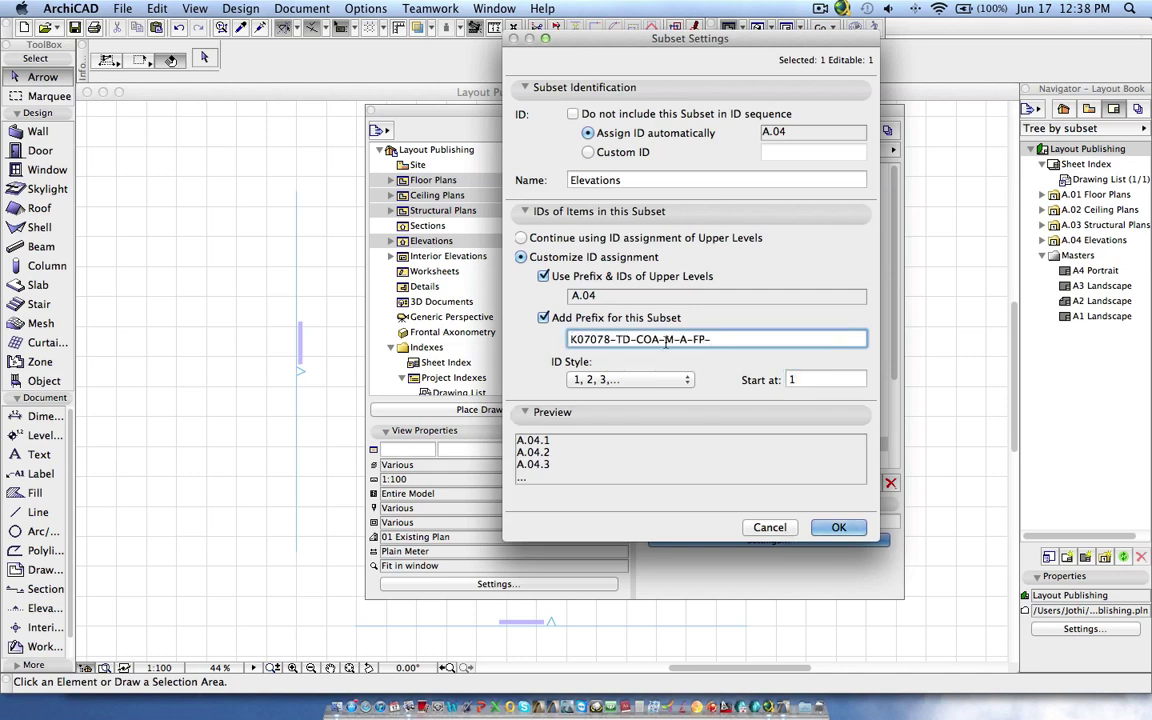
{"action": "key", "text": "BackSpace"}
{"action": "key", "text": "BackSpace"}
{"action": "key", "text": "BackSpace"}
{"action": "type", "text": "E"}
{"action": "key", "text": "BackSpace"}
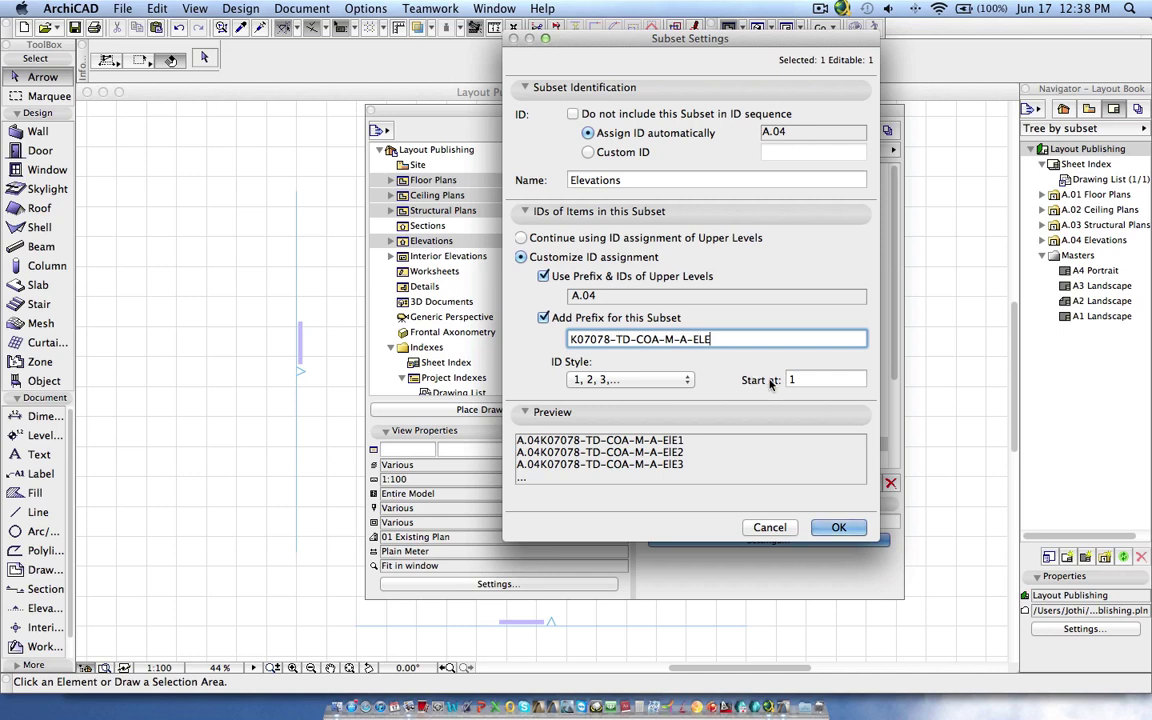
Number the Elevations subset in the 001, 002, 003 style starting at 301 and apply the settings
{"action": "left_click", "coordinate": [630, 380]}
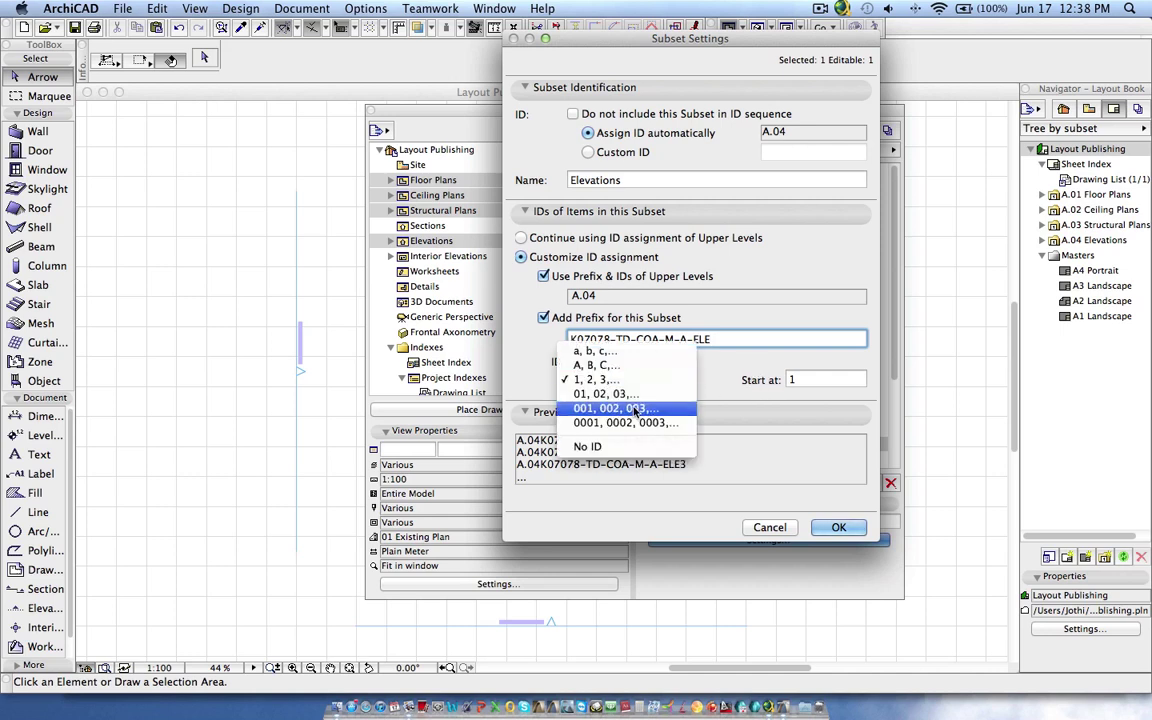
{"action": "left_click", "coordinate": [634, 410]}
{"action": "type", "text": "301"}
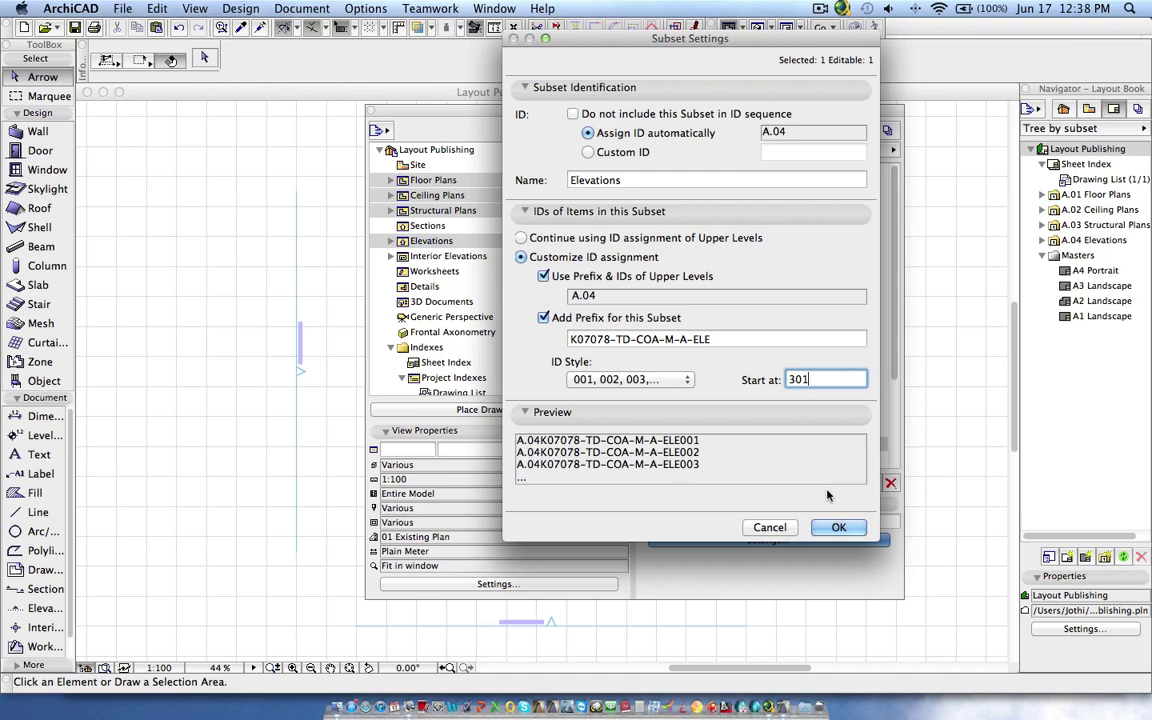
{"action": "left_click", "coordinate": [836, 528]}
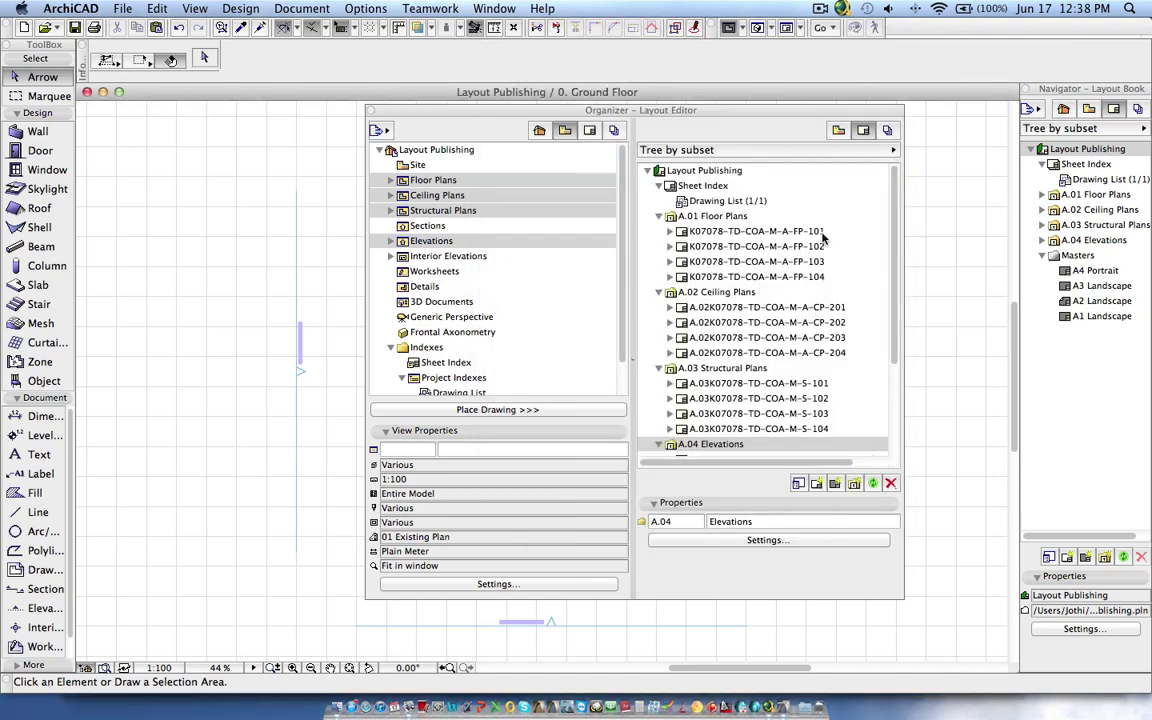
Clear the names of all four Elevations layouts together, leaving just their IDs
{"action": "scroll", "coordinate": [806, 327], "scroll_direction": "down", "scroll_amount": 4}
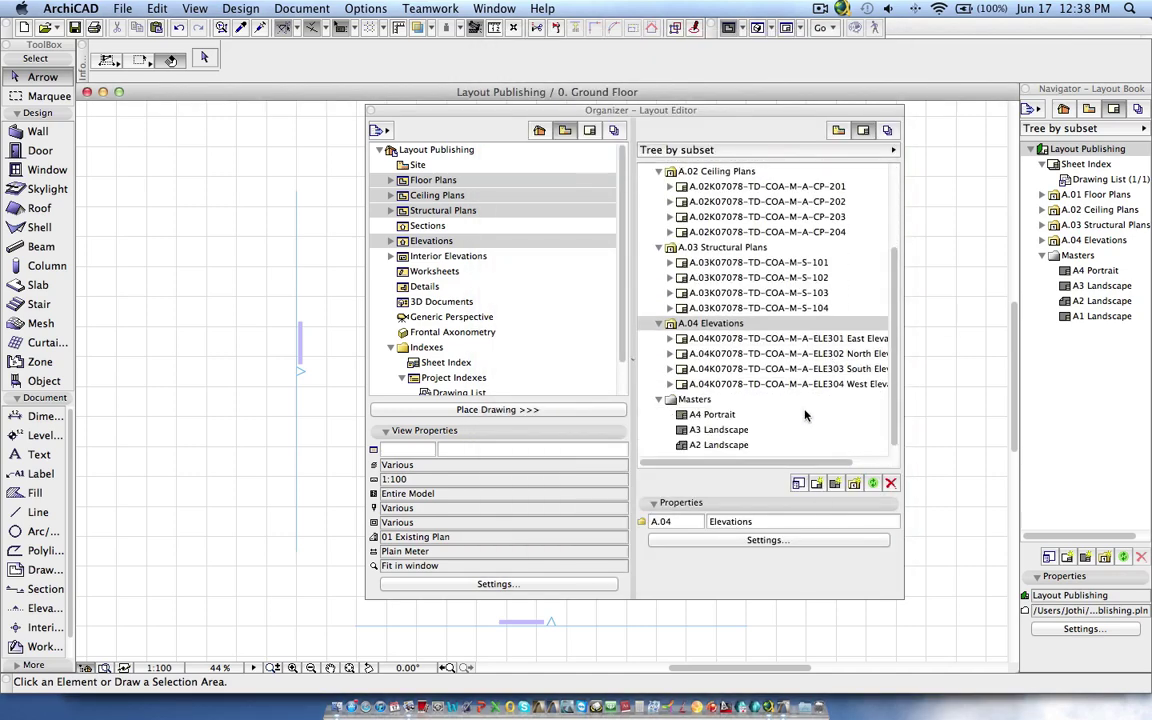
{"action": "left_click", "coordinate": [816, 340]}
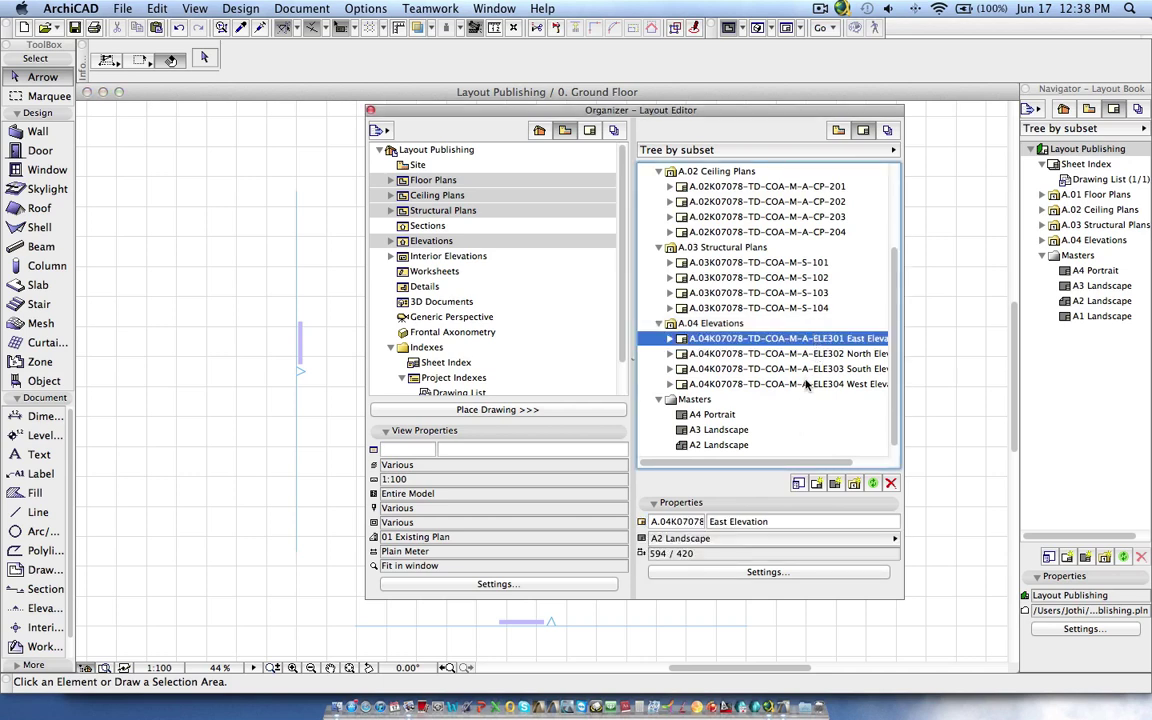
{"action": "left_click", "coordinate": [806, 385], "text": "shift"}
{"action": "left_click", "coordinate": [767, 572]}
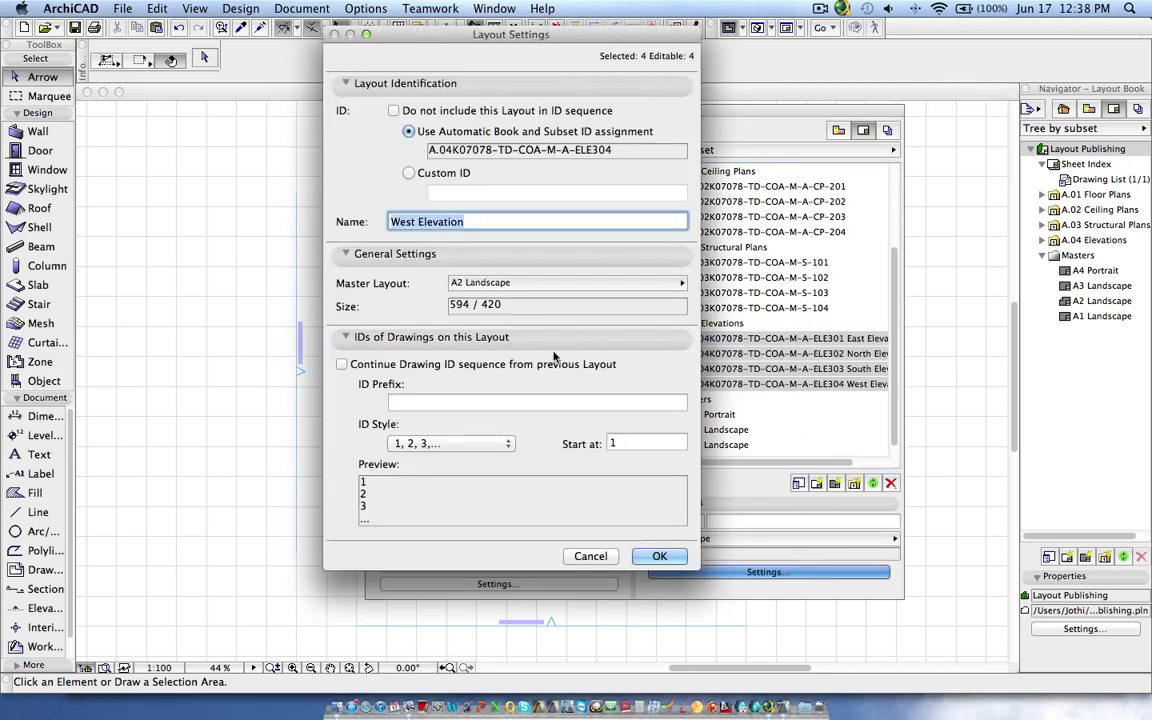
{"action": "key", "text": "BackSpace"}
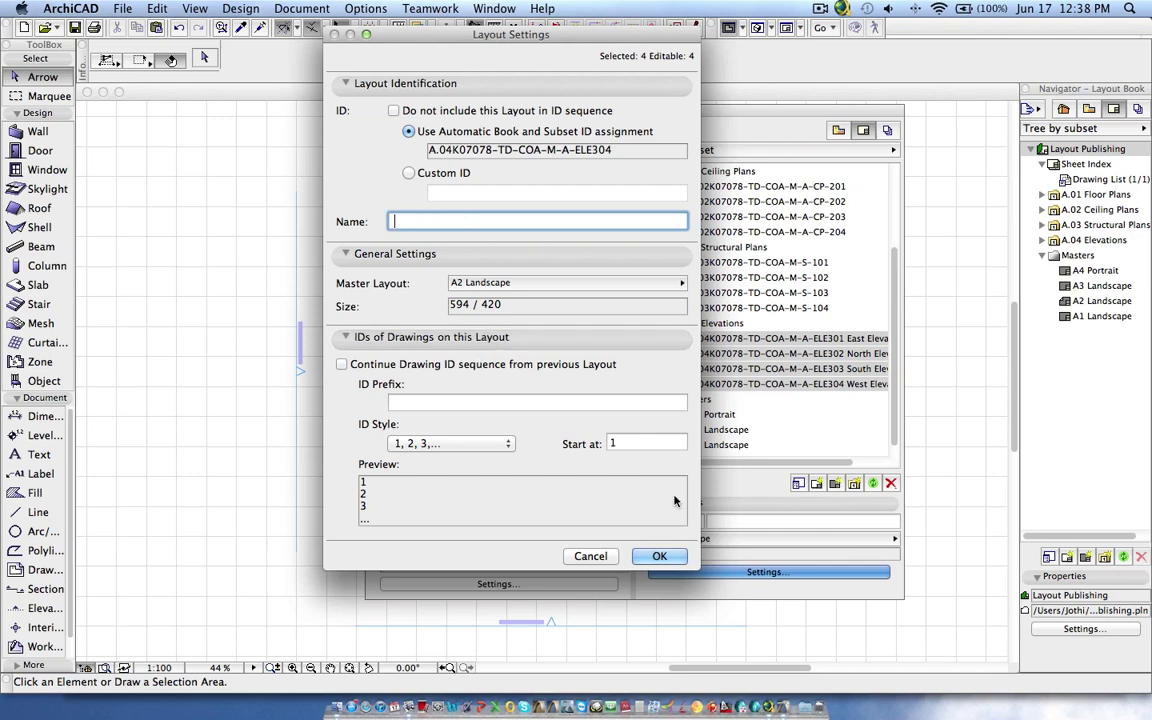
{"action": "left_click", "coordinate": [659, 556]}
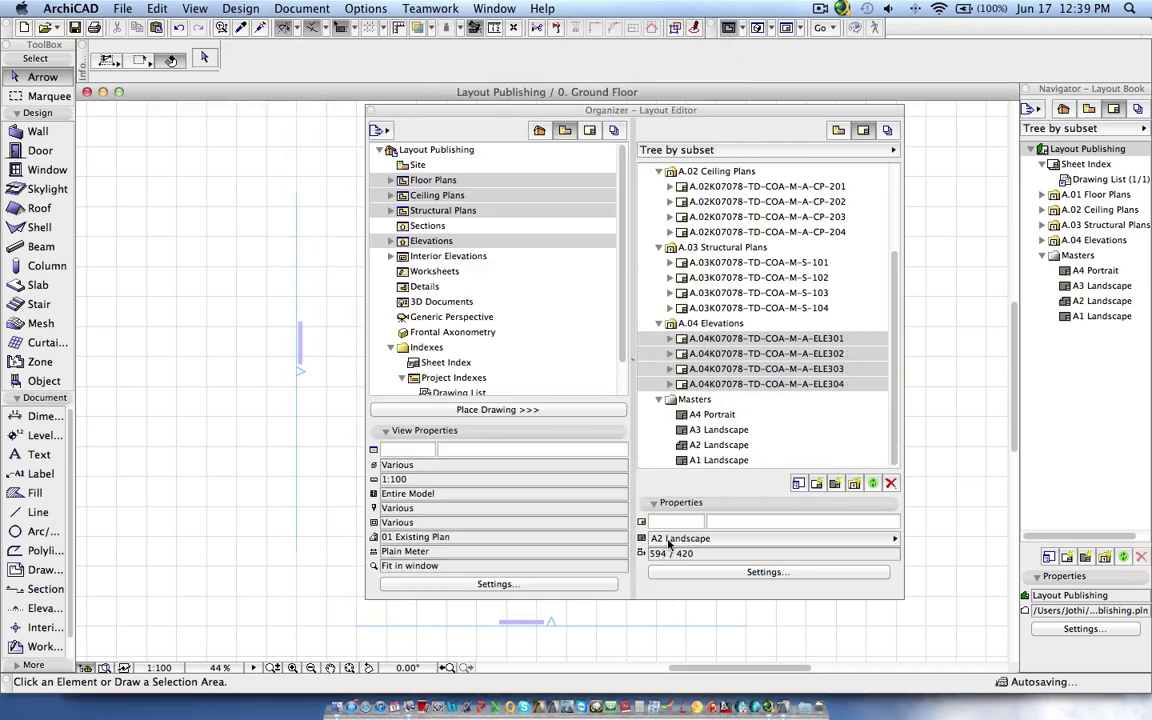
Add a trailing hyphen to the Elevations subset prefix, making it K07078-TD-COA-M-A-ELE-
{"action": "left_click", "coordinate": [727, 326]}
{"action": "left_click", "coordinate": [786, 546]}
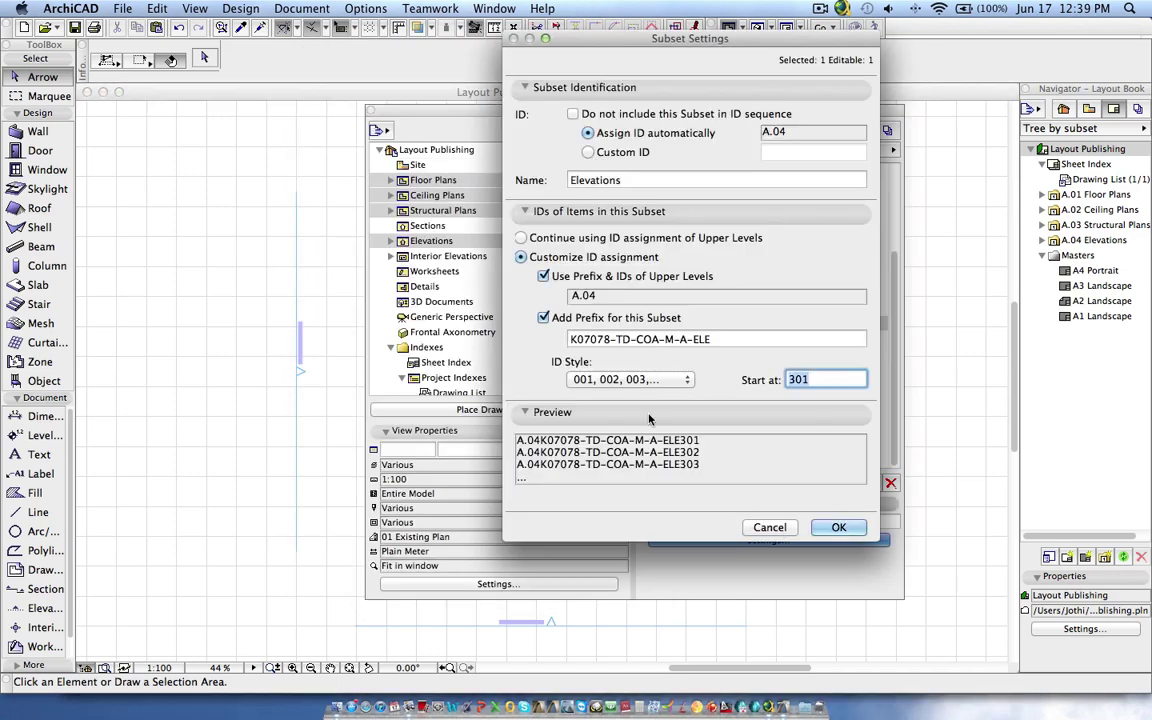
{"action": "left_click", "coordinate": [716, 340]}
{"action": "type", "text": "-"}
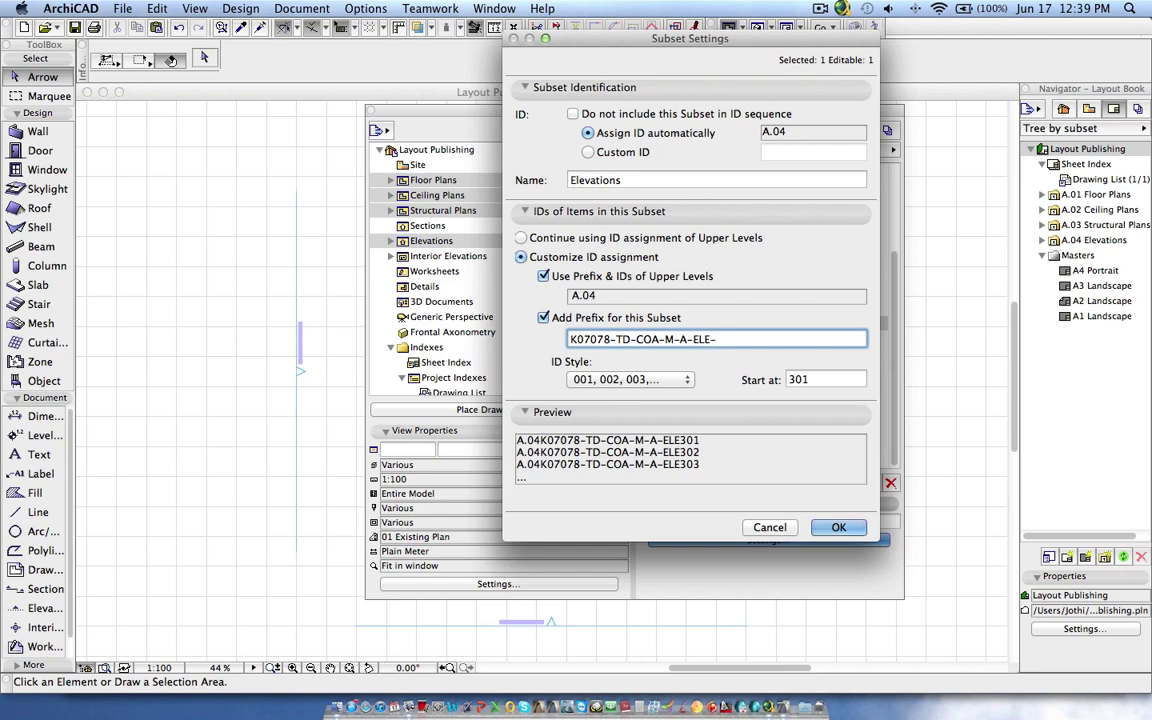
{"action": "left_click", "coordinate": [846, 531]}
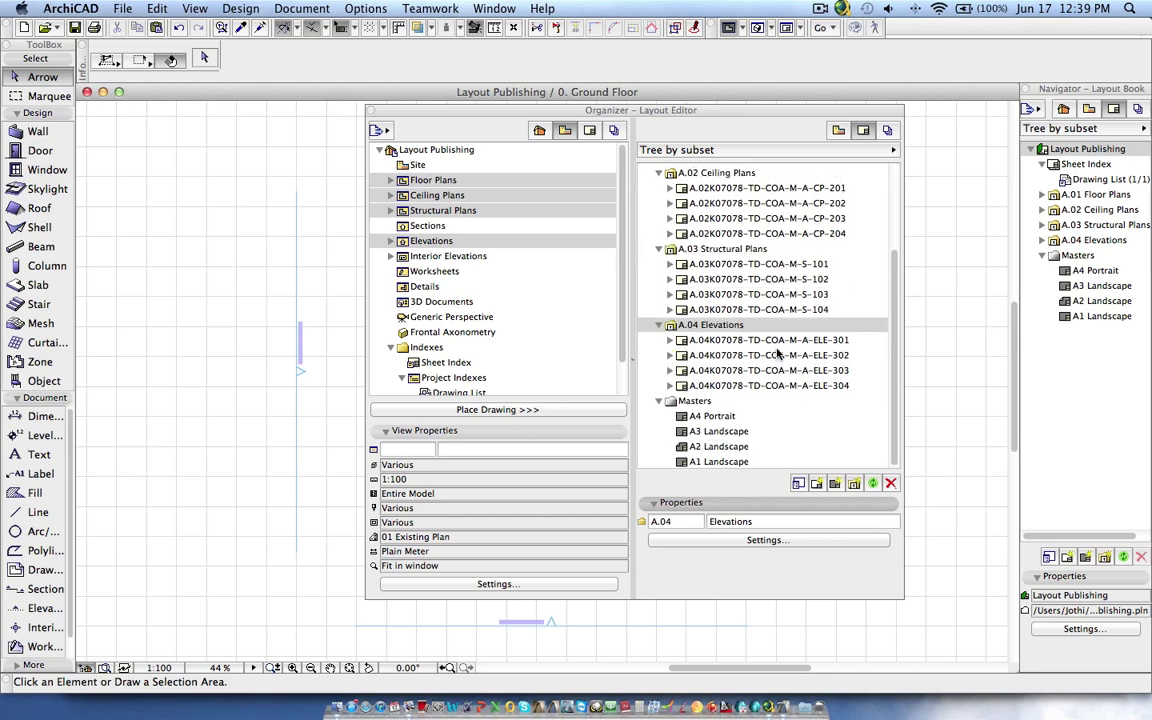
Give the Floor Plans, Ceiling Plans, Structural Plans and Elevations subsets a blank custom ID together
{"action": "scroll", "coordinate": [770, 358], "scroll_direction": "up", "scroll_amount": 1}
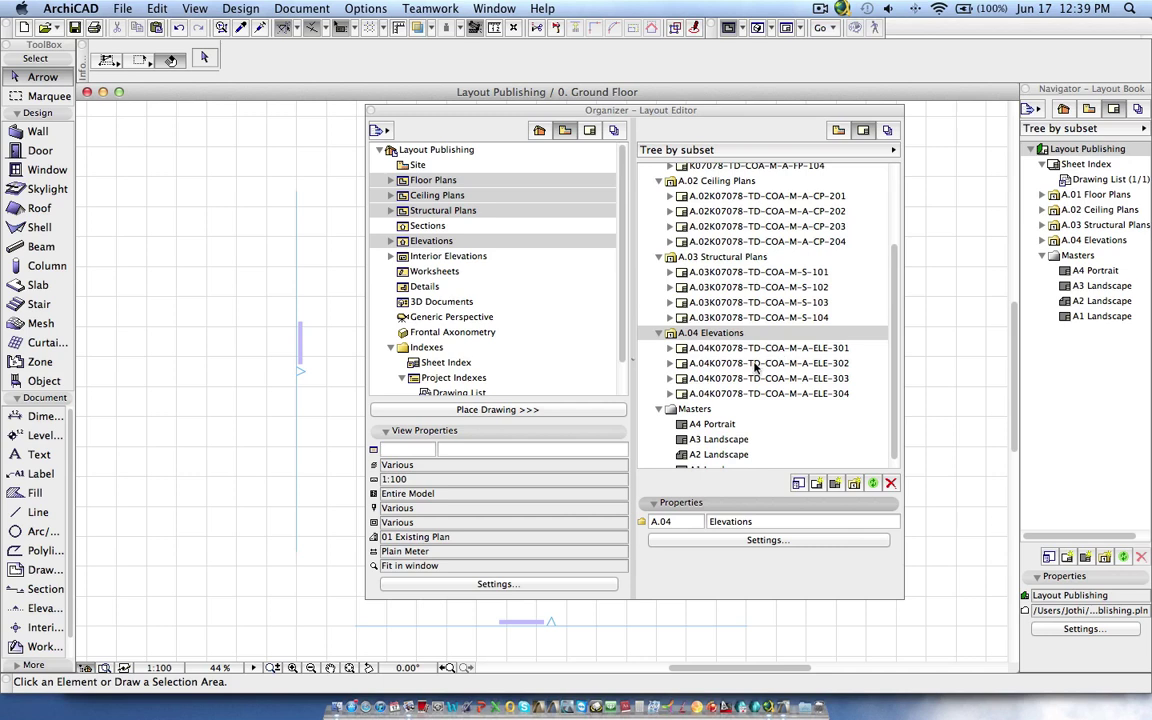
{"action": "scroll", "coordinate": [700, 300], "scroll_direction": "up", "scroll_amount": 3}
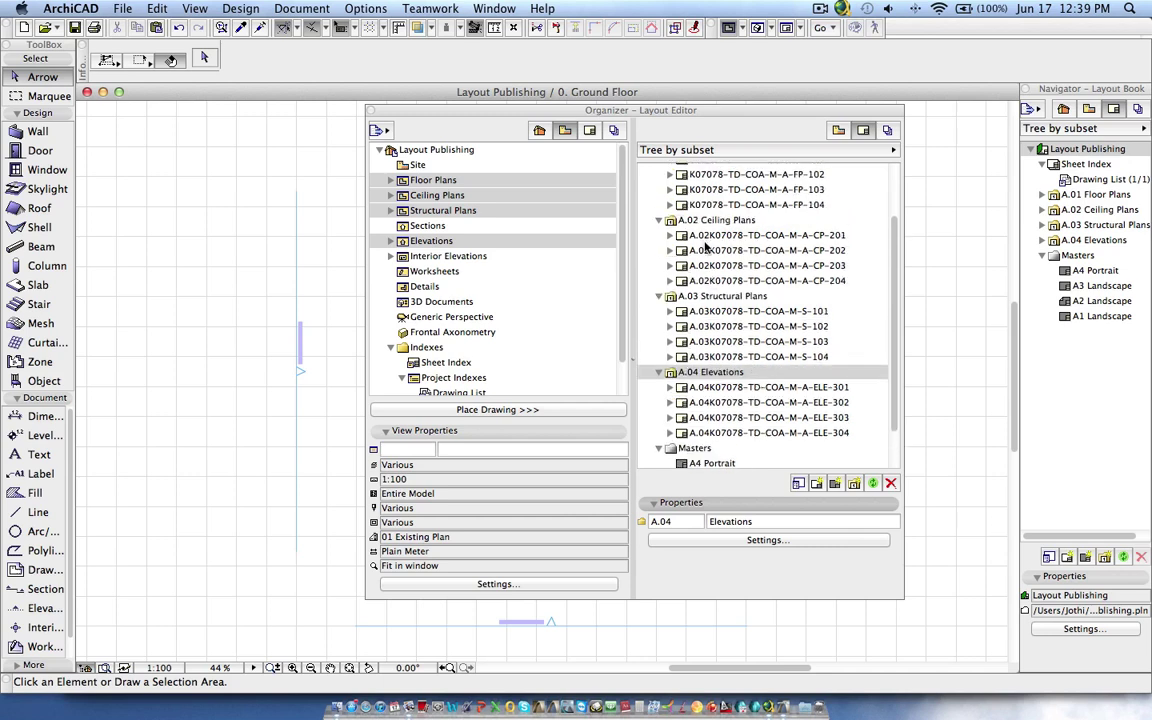
{"action": "scroll", "coordinate": [704, 243], "scroll_direction": "up", "scroll_amount": 4}
{"action": "left_click", "coordinate": [712, 197]}
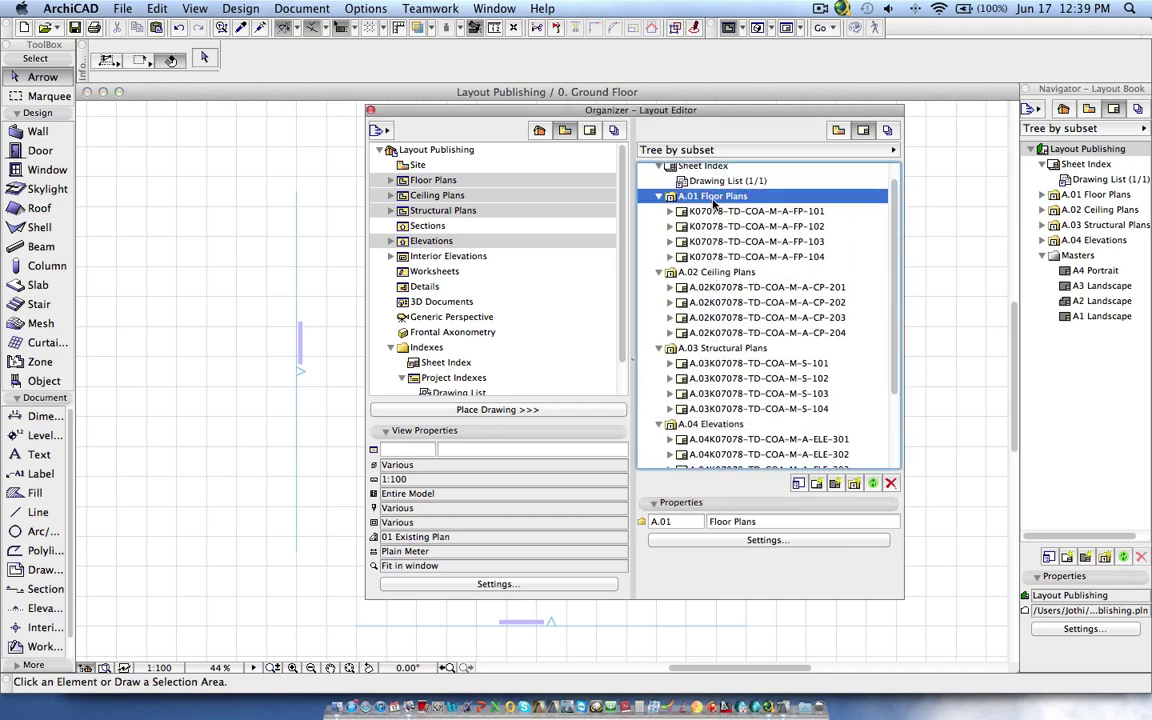
{"action": "left_click", "coordinate": [716, 272], "text": "super"}
{"action": "left_click", "coordinate": [722, 348], "text": "super"}
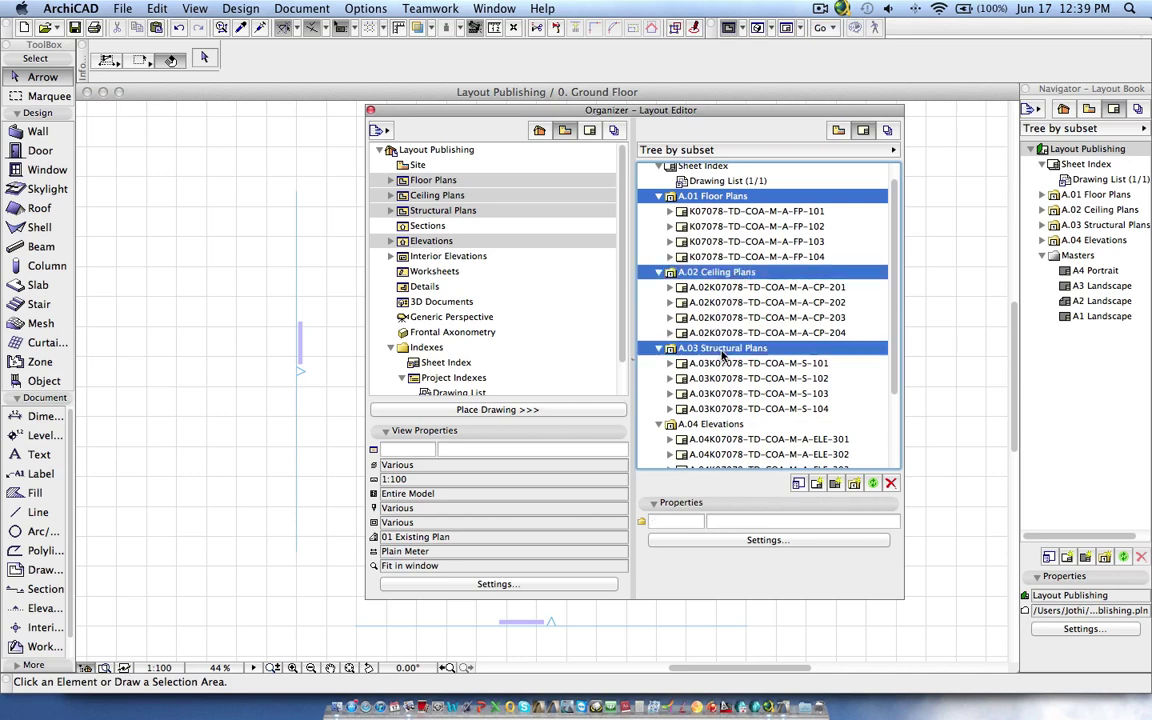
{"action": "left_click", "coordinate": [706, 424], "text": "super"}
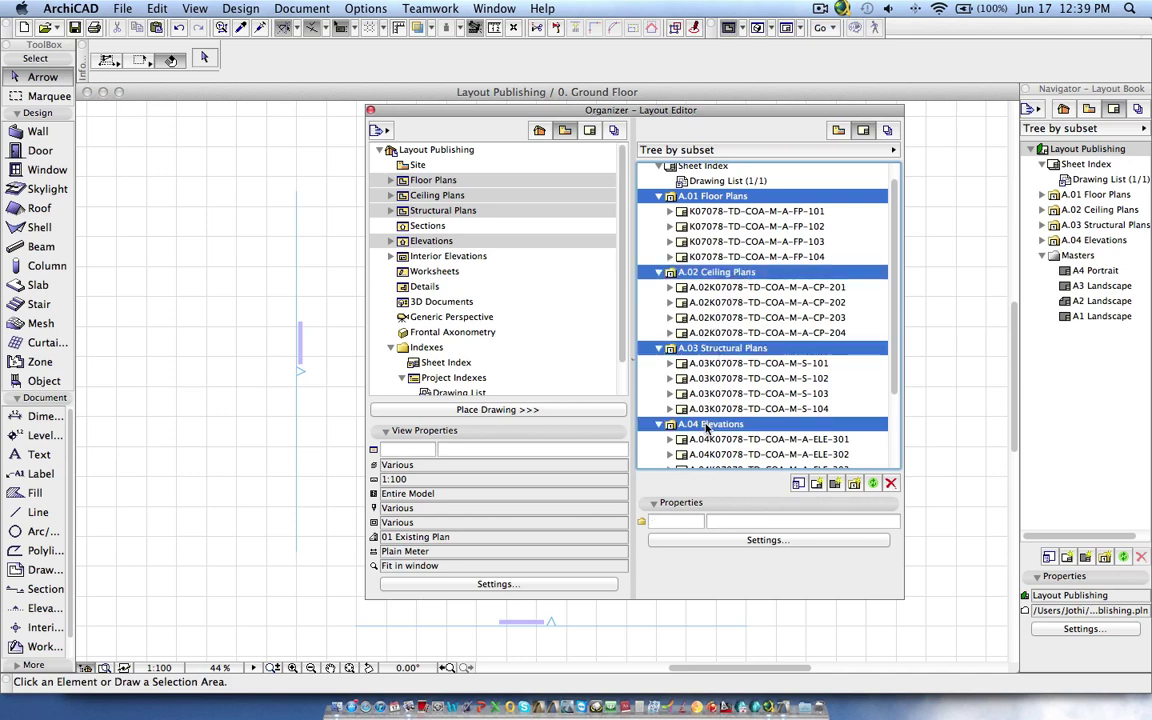
{"action": "left_click", "coordinate": [720, 541]}
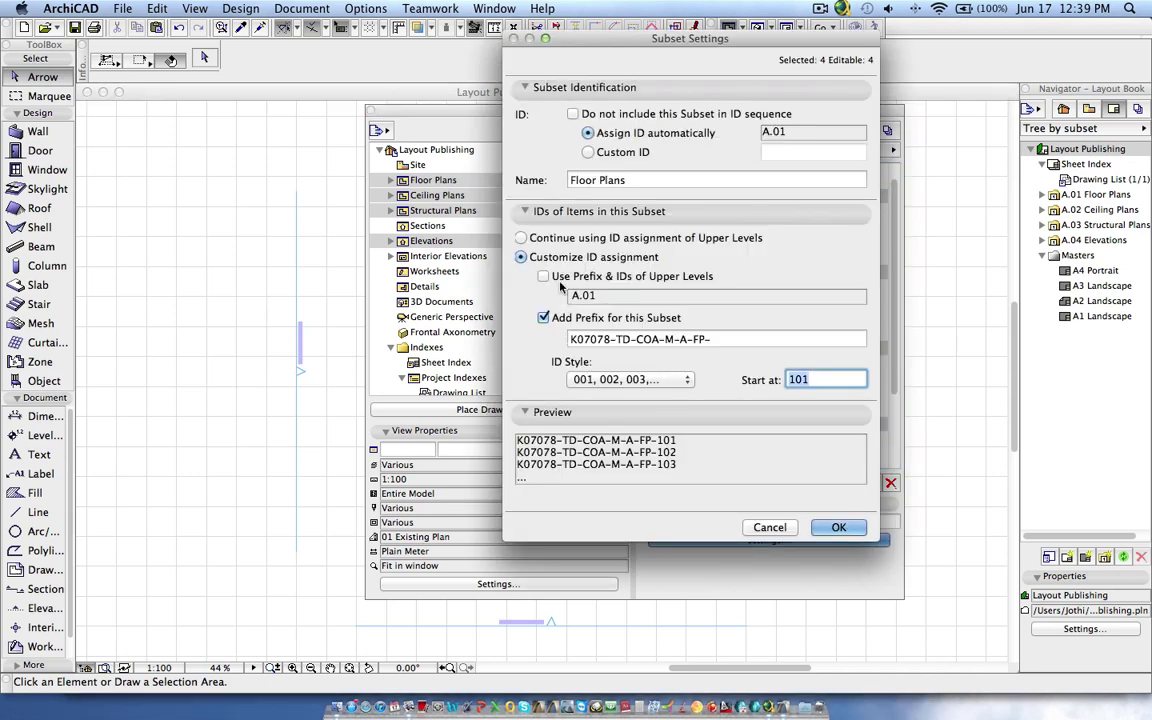
{"action": "left_click", "coordinate": [589, 152]}
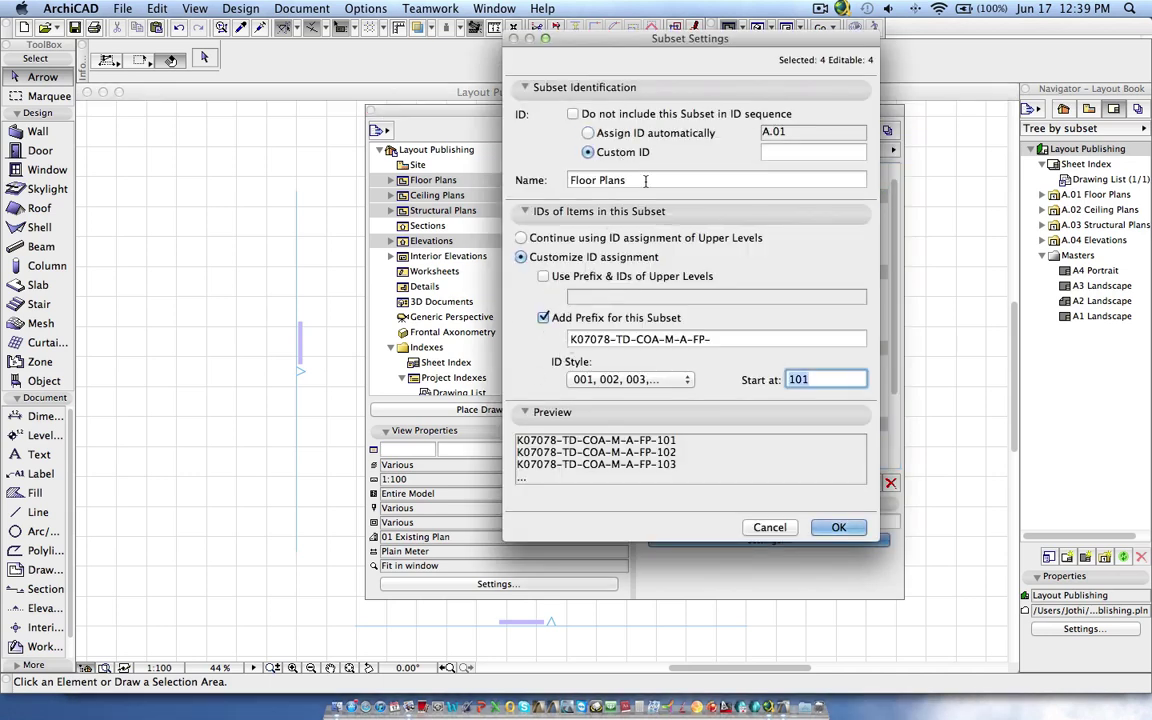
{"action": "left_click", "coordinate": [837, 524]}
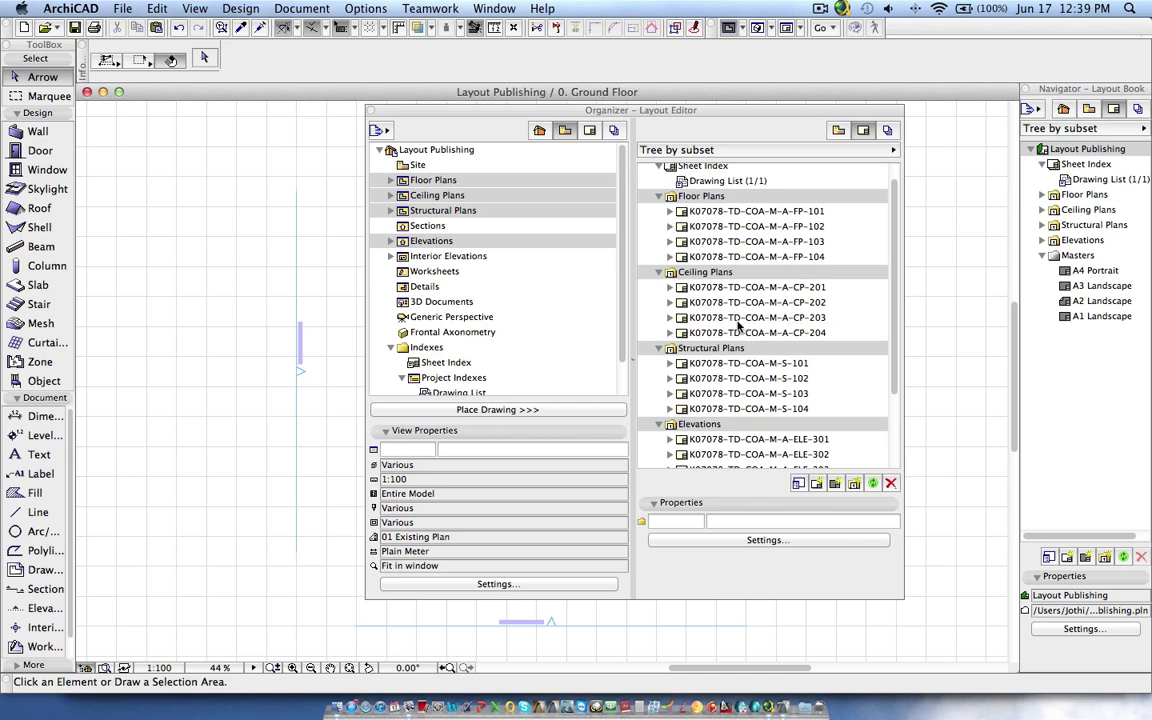
Switch the Organizer to the 2 - Layouts publisher set and check the sheet names under Ceiling Plans
{"action": "left_click", "coordinate": [753, 393]}
{"action": "left_click", "coordinate": [742, 424]}
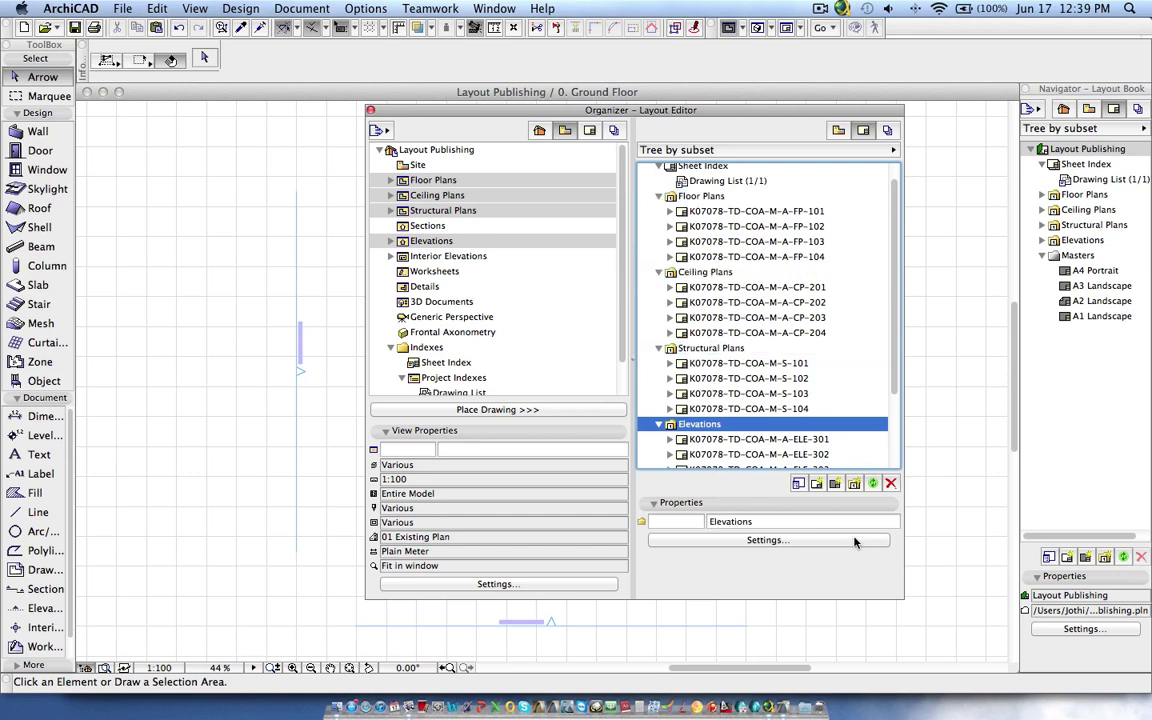
{"action": "left_click", "coordinate": [887, 130]}
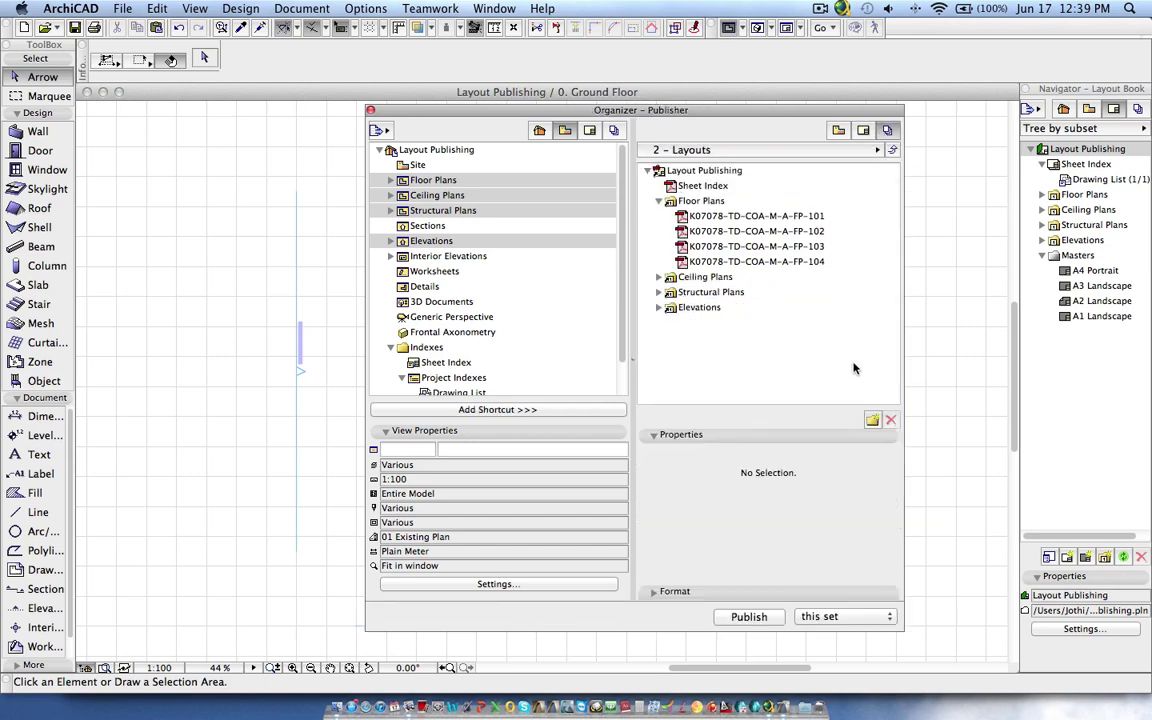
{"action": "left_click", "coordinate": [659, 278]}
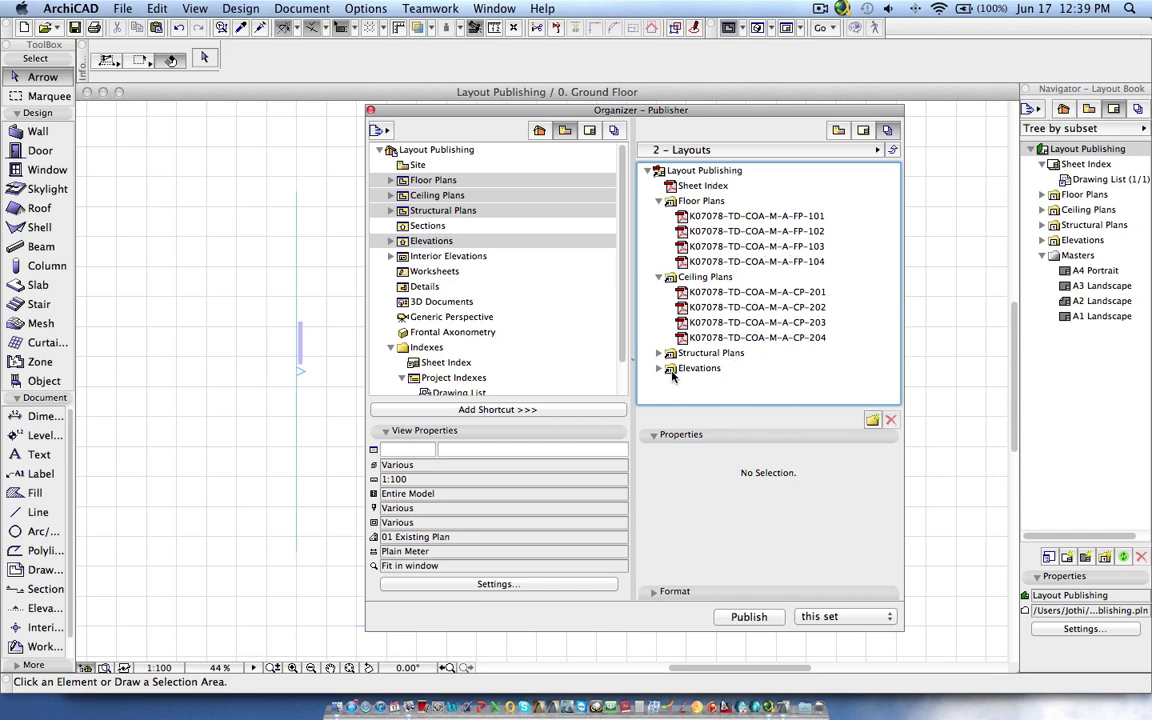
{"action": "left_click", "coordinate": [688, 188]}
{"action": "key", "text": "Up"}
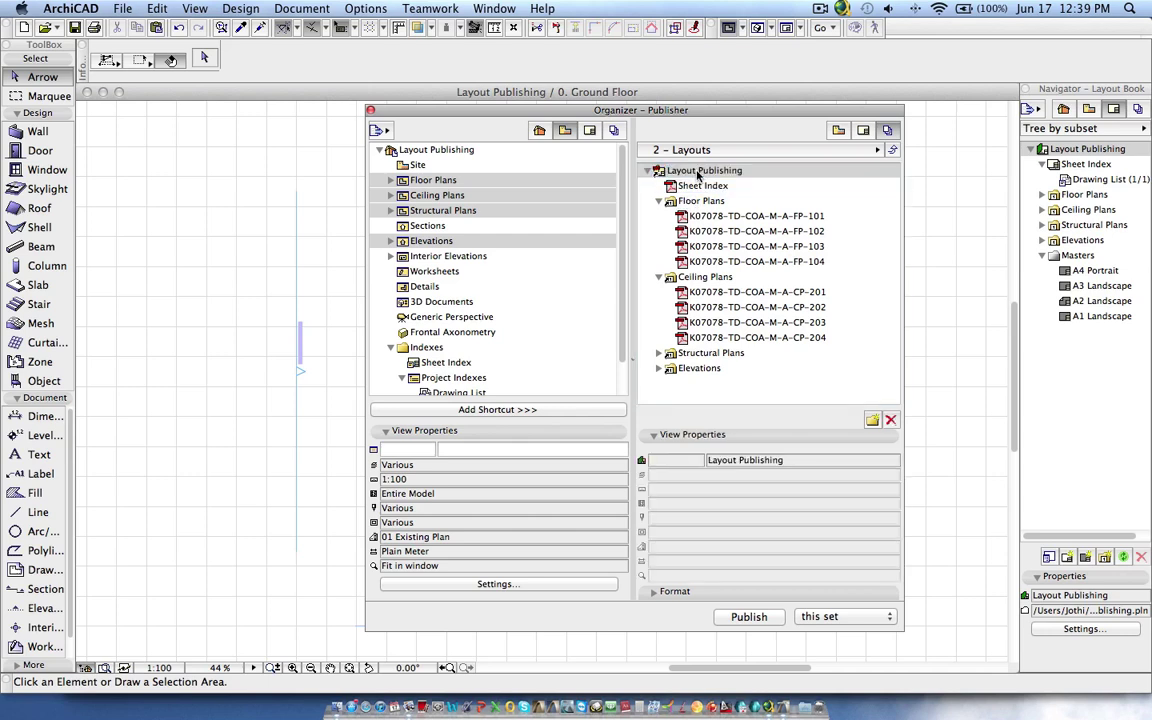
Open the Sheet Index layout, move the Organizer aside and examine the drawing numbers, titles and scales in the drawing list
{"action": "double_click", "coordinate": [690, 187]}
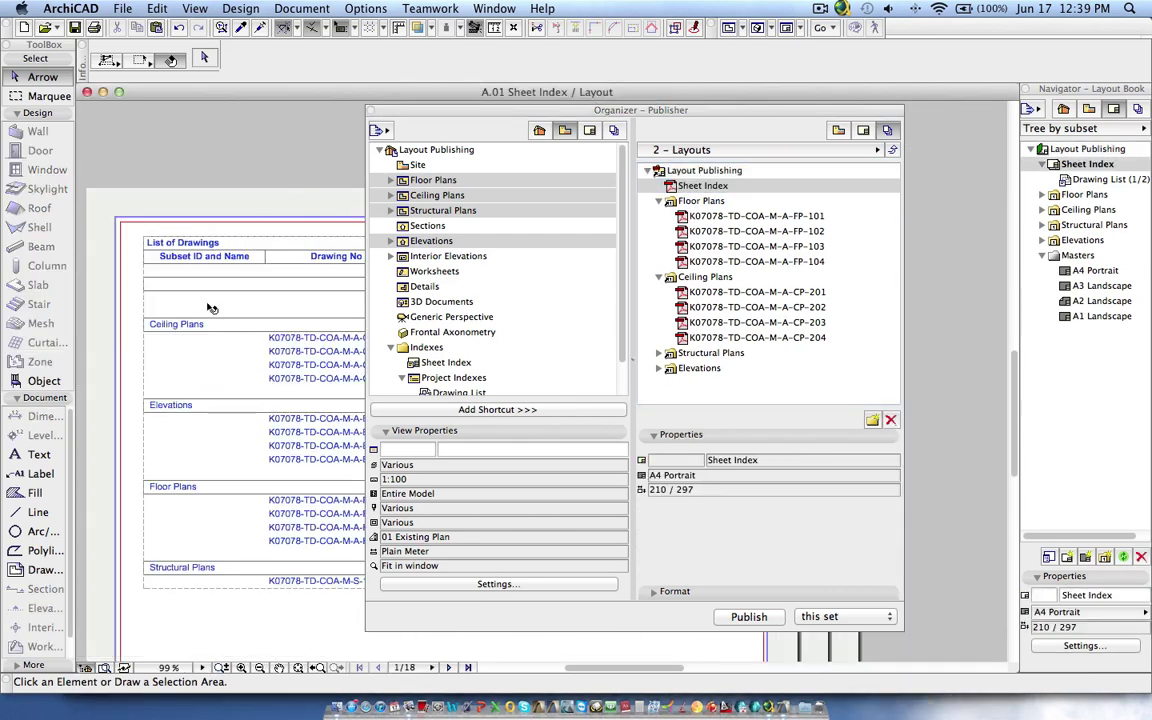
{"action": "left_click_drag", "start_coordinate": [421, 119], "coordinate": [784, 161]}
{"action": "left_click", "coordinate": [610, 310]}
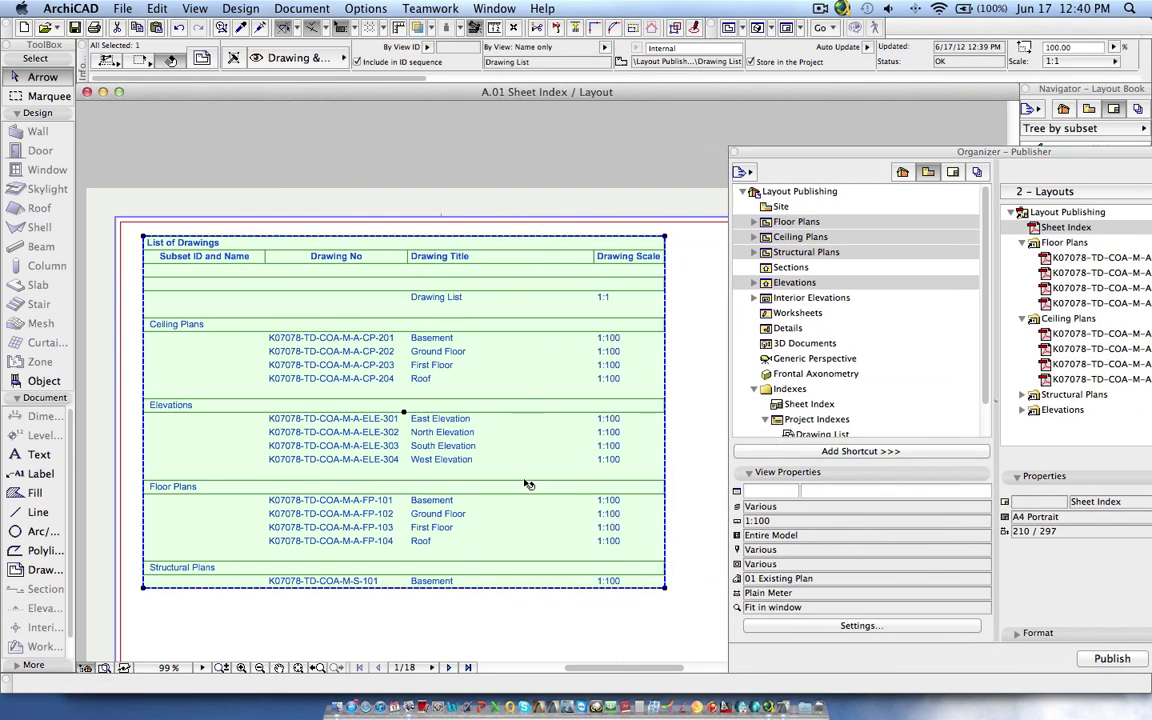
{"action": "left_click", "coordinate": [211, 622]}
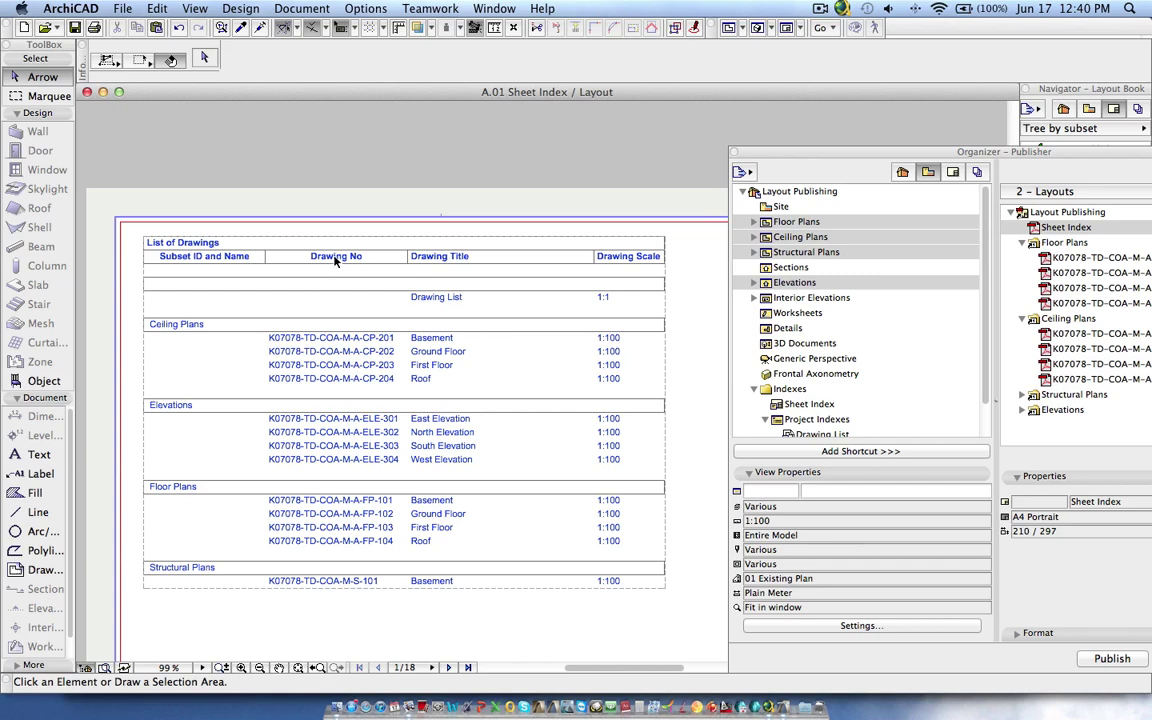
{"action": "left_click", "coordinate": [340, 345]}
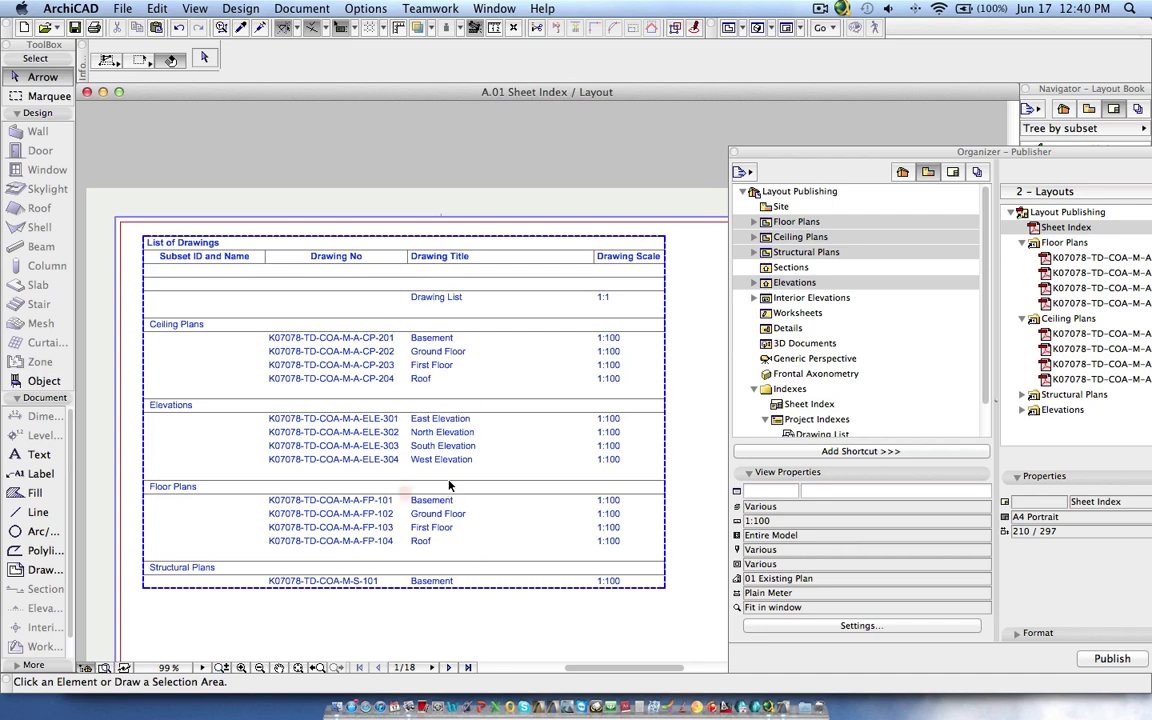
{"action": "key", "text": "Escape"}
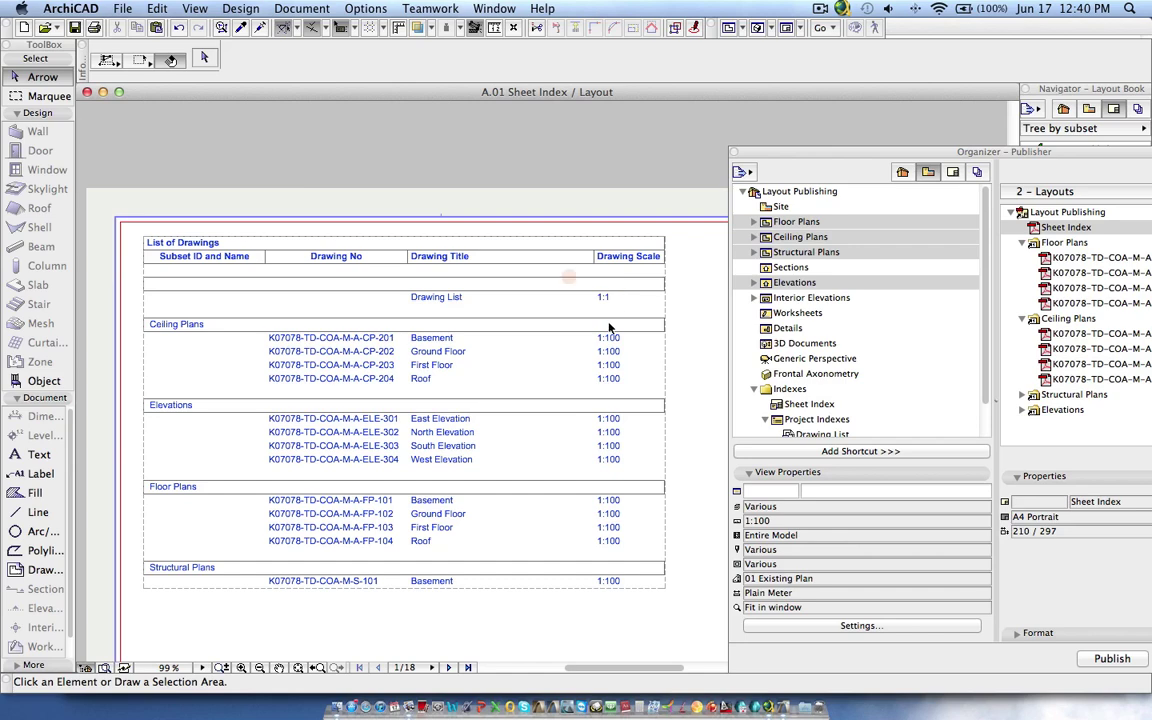
Move the Organizer back and turn off merging to one PDF file in the Layout Publishing set's format options
{"action": "left_click_drag", "start_coordinate": [798, 155], "coordinate": [302, 70]}
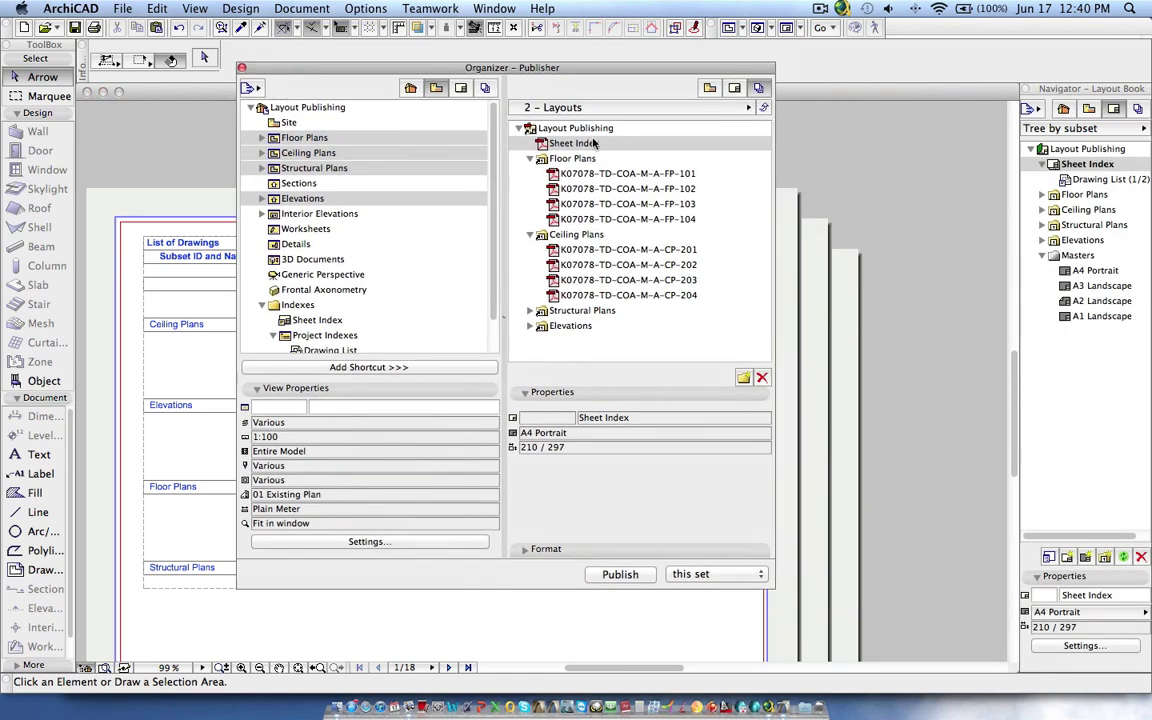
{"action": "key", "text": "Up"}
{"action": "left_click", "coordinate": [540, 549]}
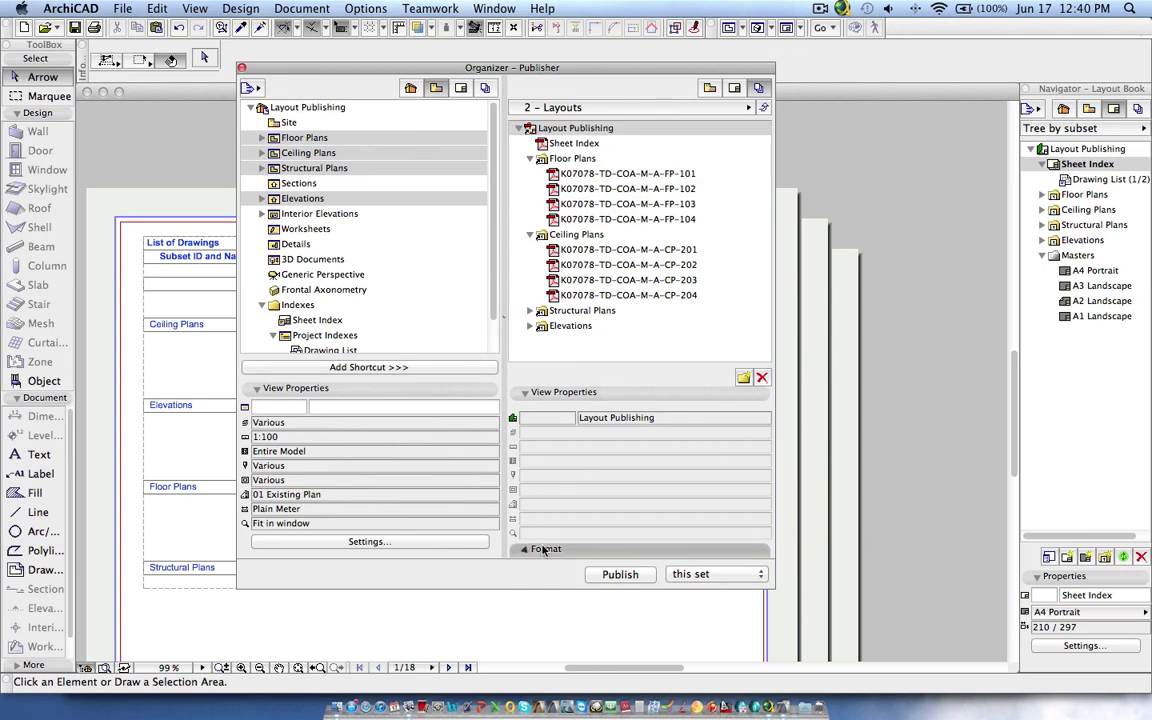
{"action": "left_click", "coordinate": [540, 529]}
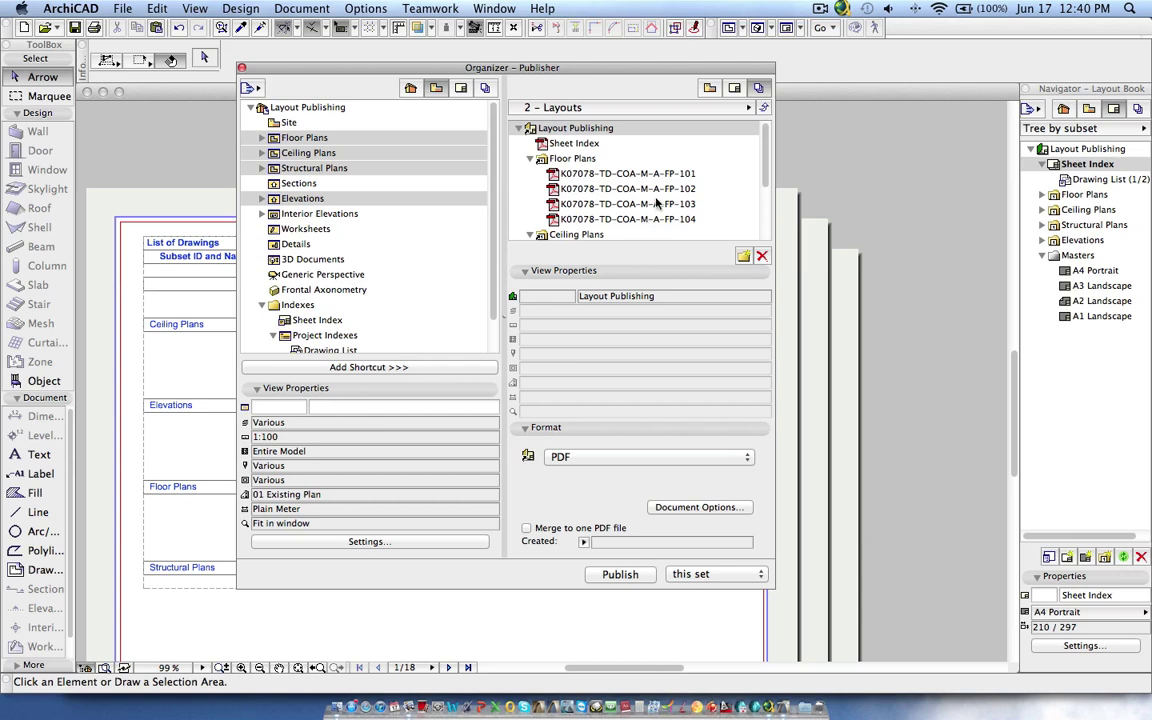
Set the publishing path to the Desktop folder with a real folder structure and publish the Layout Publishing set
{"action": "scroll", "coordinate": [590, 176], "scroll_direction": "down", "scroll_amount": 3}
{"action": "scroll", "coordinate": [590, 176], "scroll_direction": "up", "scroll_amount": 3}
{"action": "left_click", "coordinate": [644, 576]}
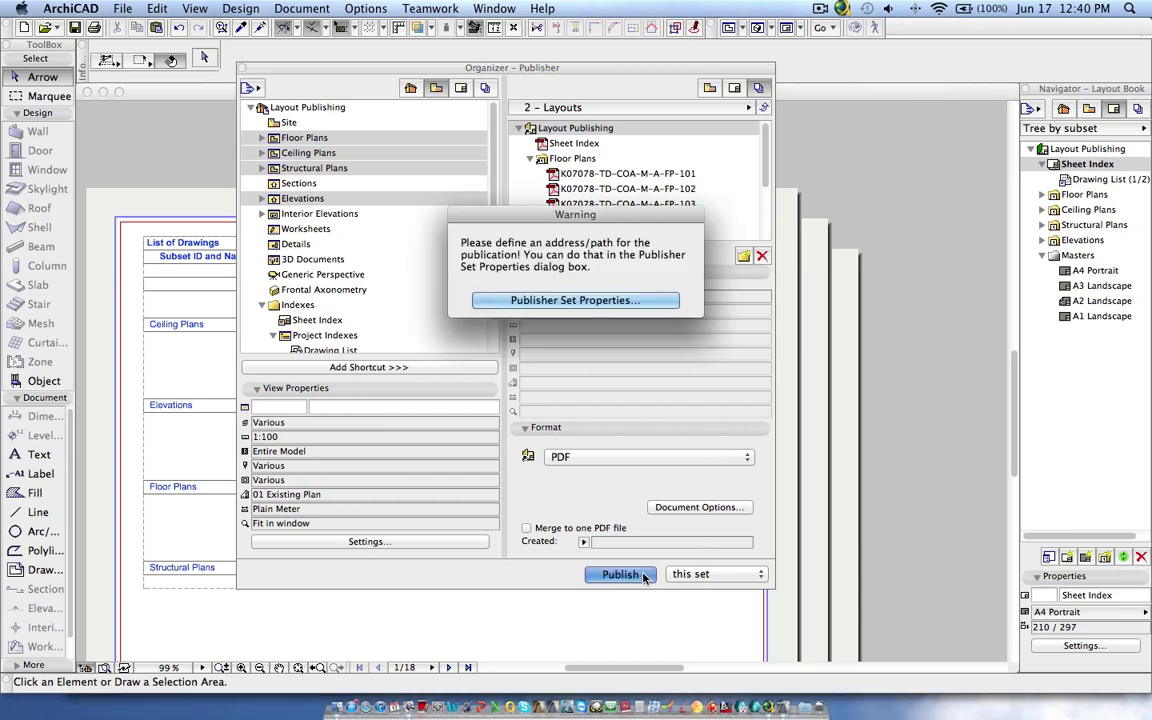
{"action": "left_click", "coordinate": [534, 304]}
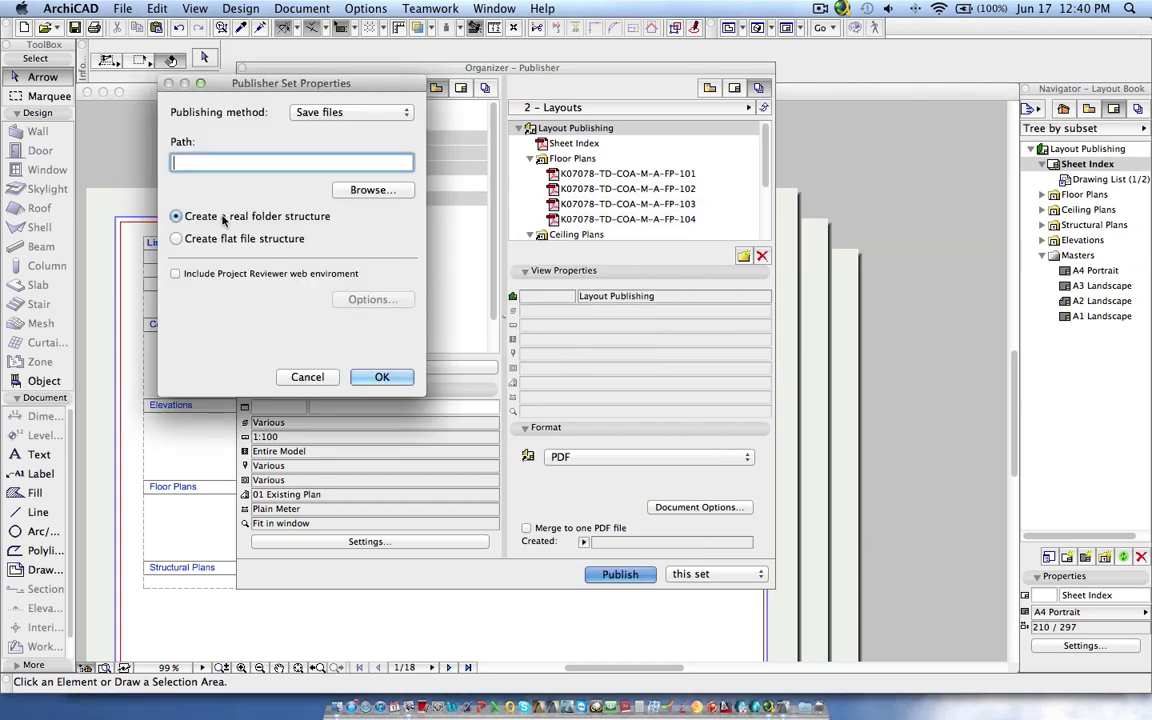
{"action": "left_click", "coordinate": [365, 191]}
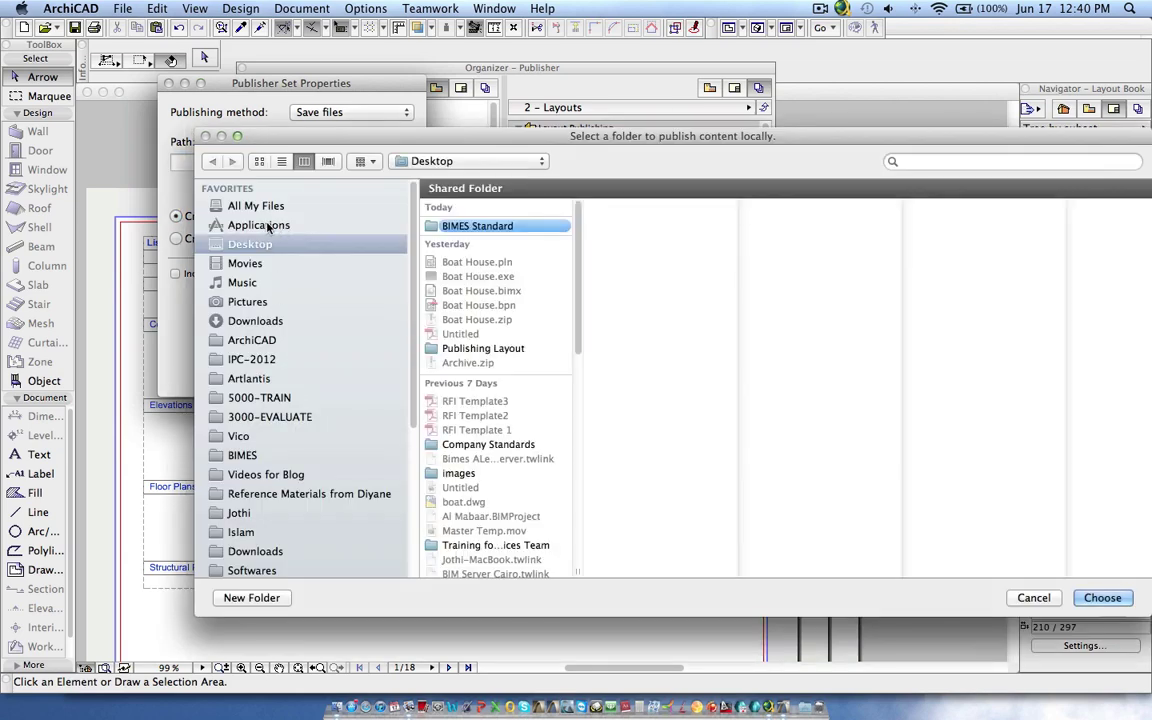
{"action": "left_click", "coordinate": [1102, 597]}
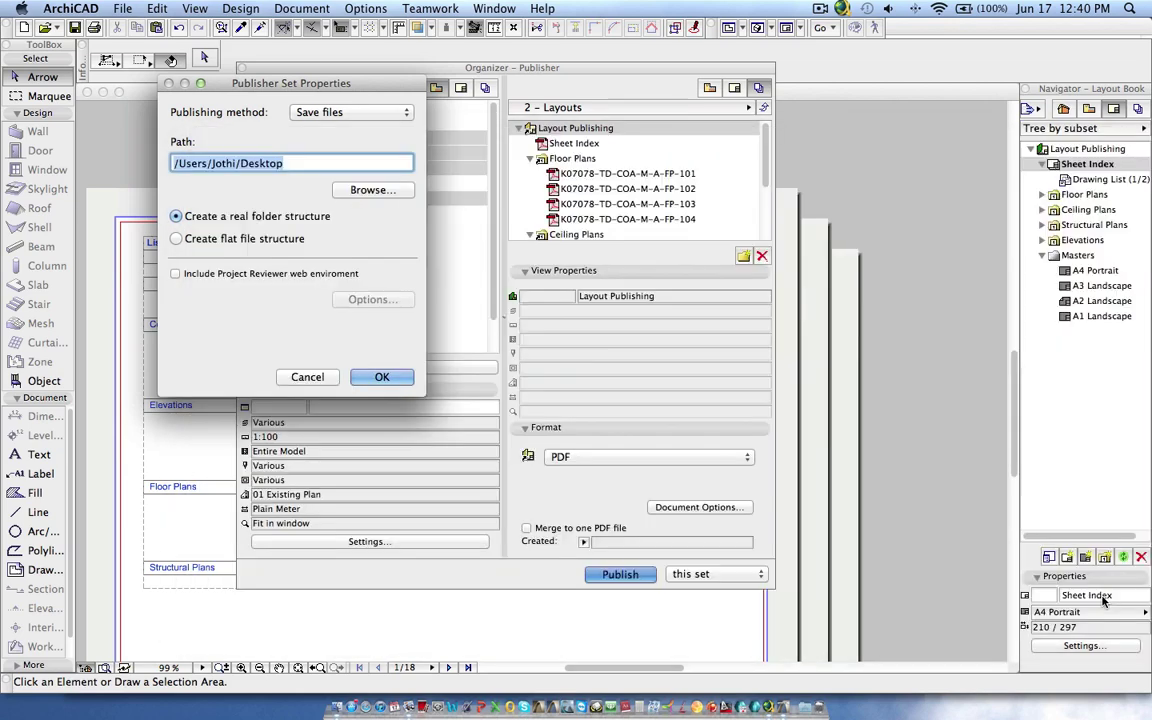
{"action": "left_click", "coordinate": [384, 376]}
{"action": "left_click", "coordinate": [622, 575]}
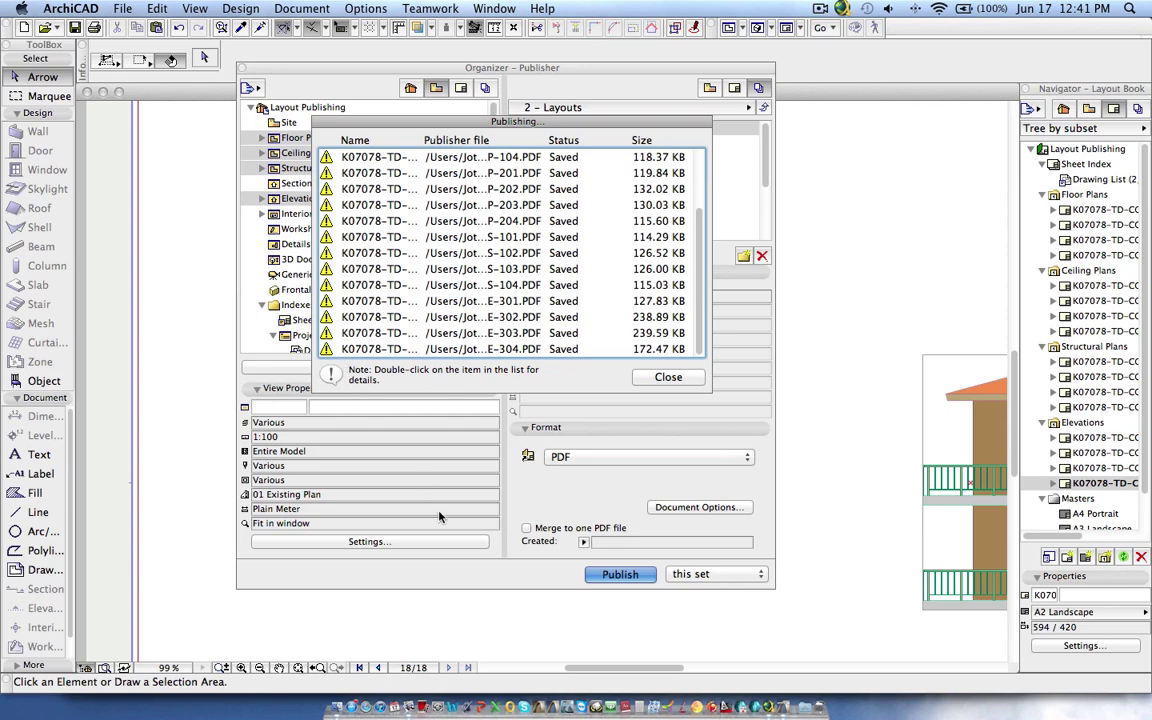
Switch to Finder, go to the Desktop folder and view the contents of the published Layout Publishing folder
{"action": "left_click", "coordinate": [338, 708]}
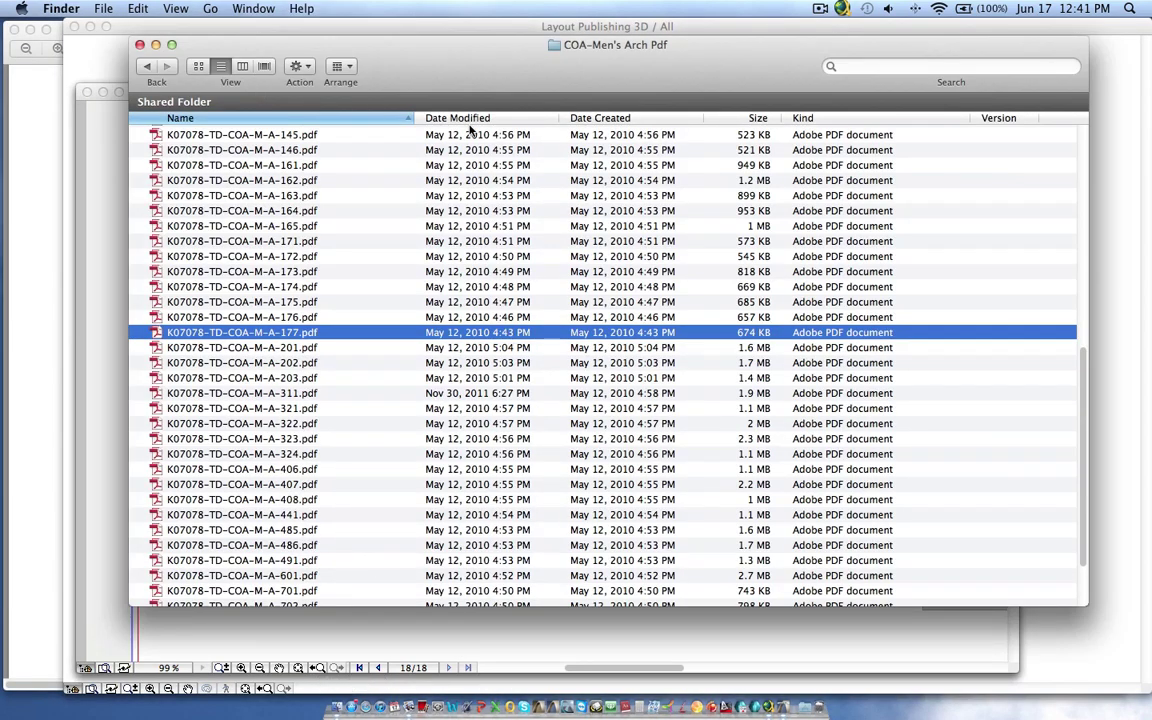
{"action": "left_click", "coordinate": [608, 45], "text": "super"}
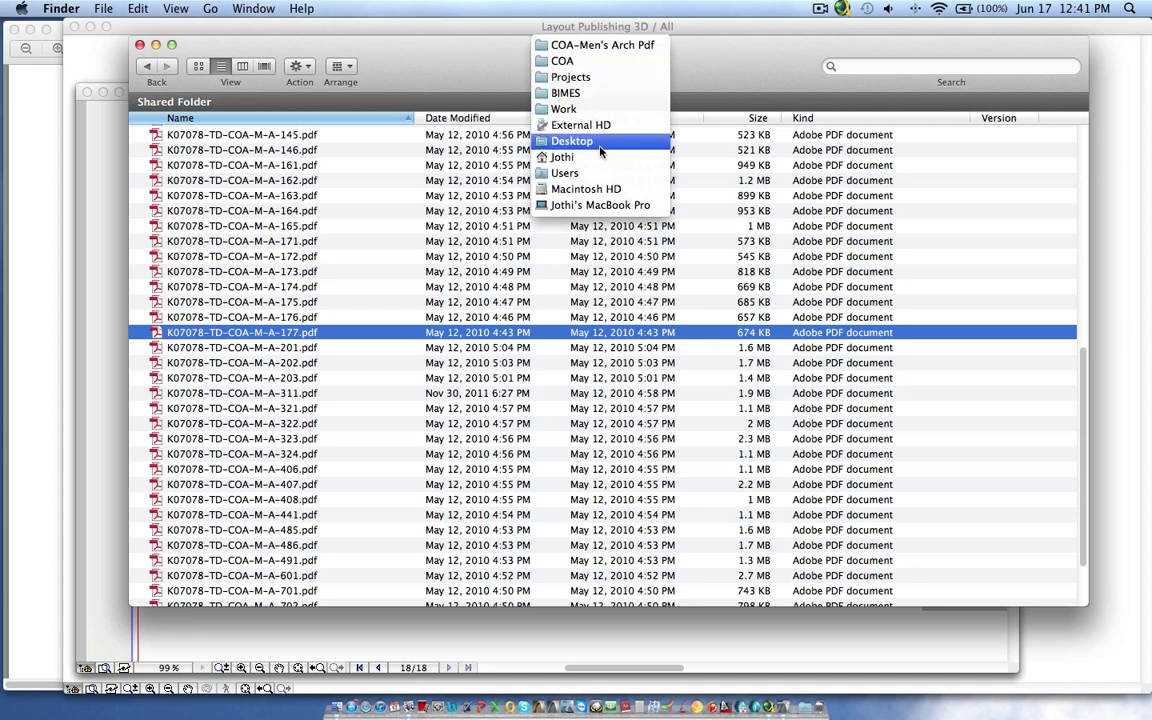
{"action": "left_click", "coordinate": [531, 357]}
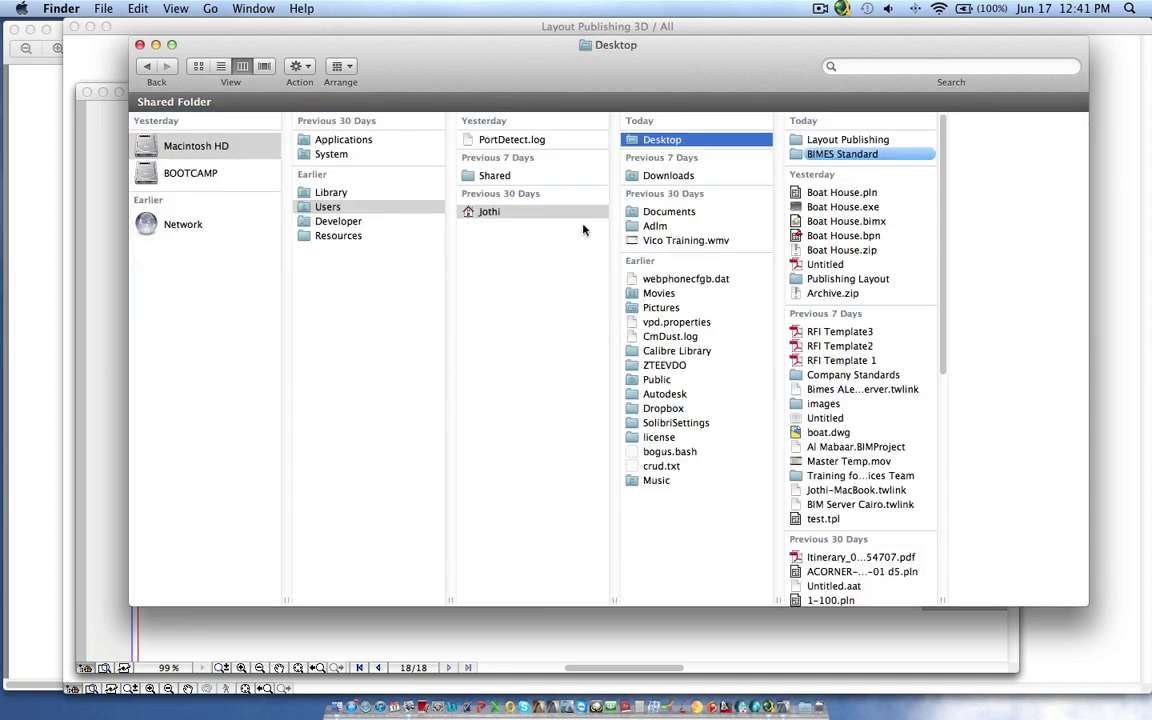
{"action": "left_click", "coordinate": [847, 141]}
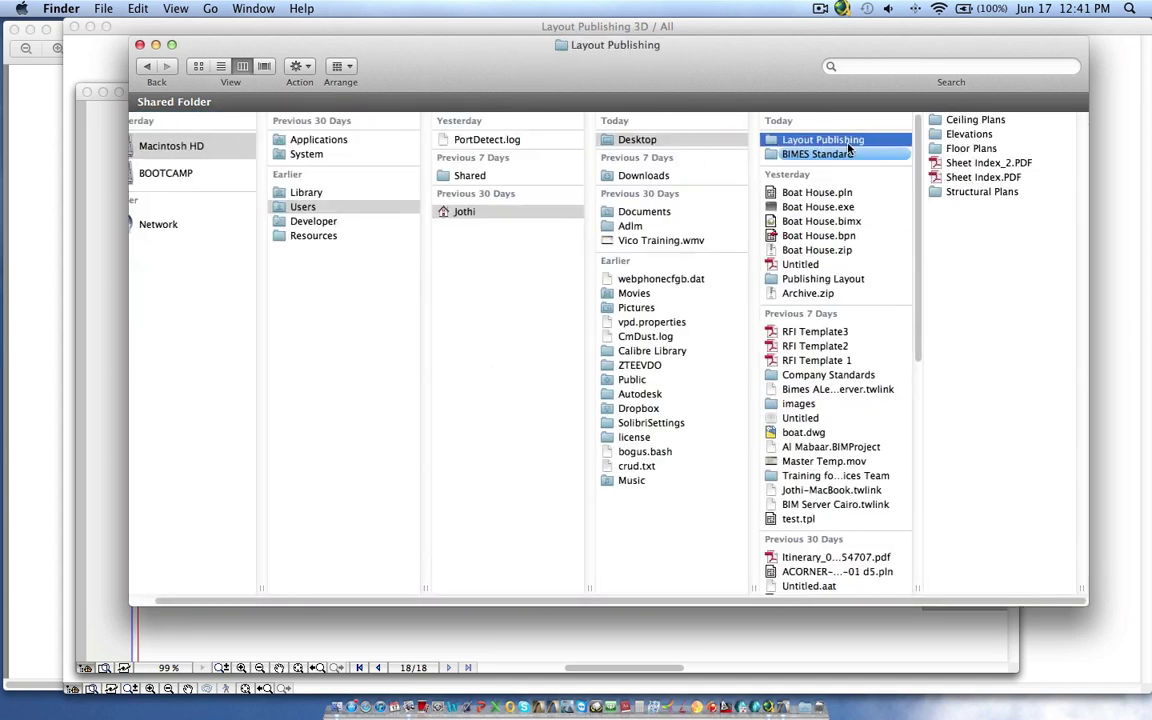
{"action": "left_click", "coordinate": [840, 174]}
{"action": "left_click", "coordinate": [801, 313]}
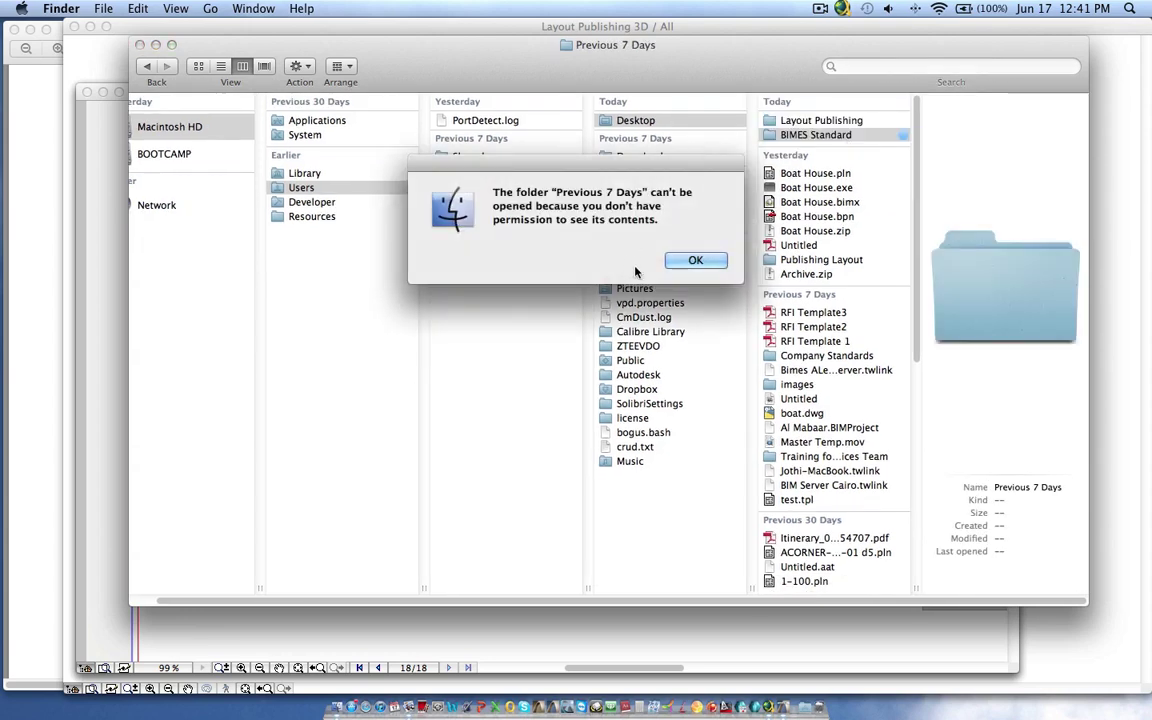
{"action": "left_click", "coordinate": [695, 260]}
{"action": "left_click", "coordinate": [809, 121]}
{"action": "left_click_drag", "start_coordinate": [765, 50], "coordinate": [516, 97]}
{"action": "left_click", "coordinate": [563, 169]}
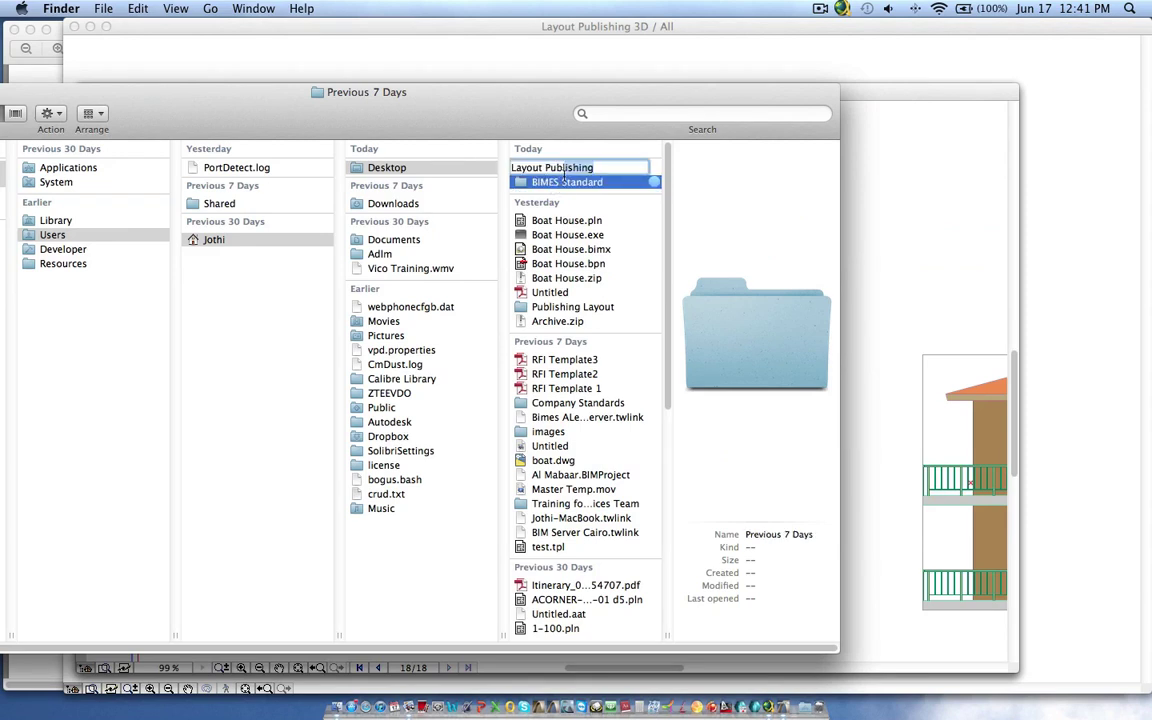
{"action": "key", "text": "Escape"}
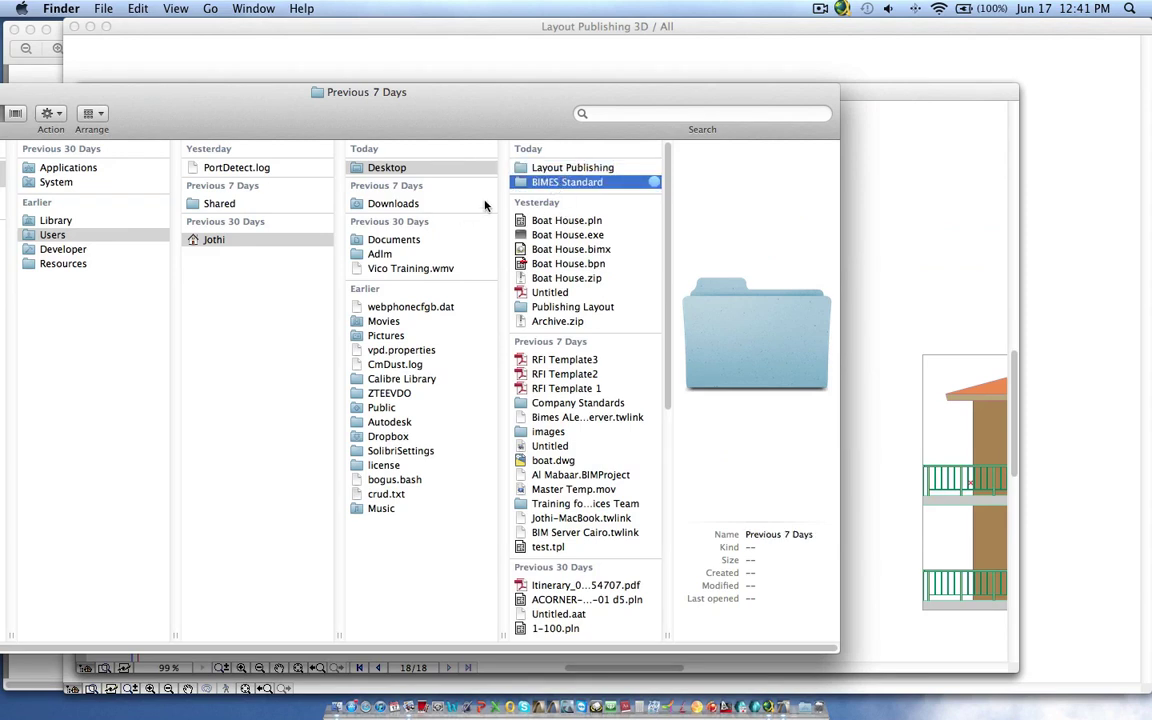
{"action": "left_click", "coordinate": [345, 167]}
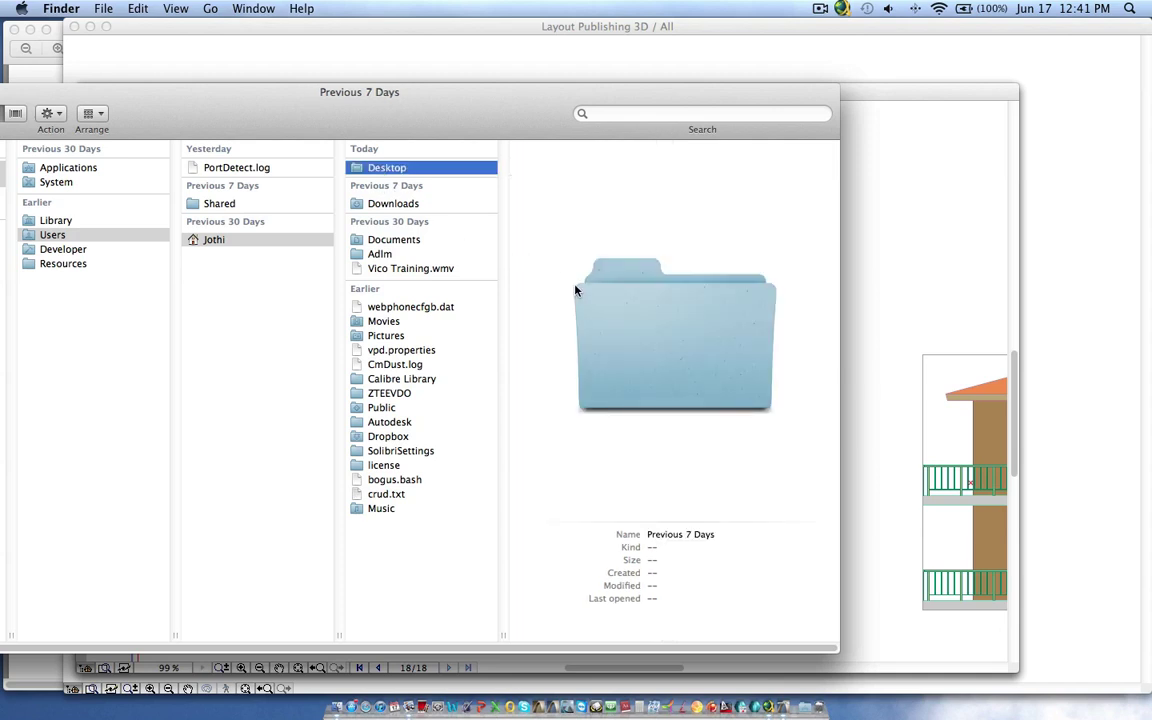
{"action": "left_click_drag", "start_coordinate": [239, 116], "coordinate": [403, 76]}
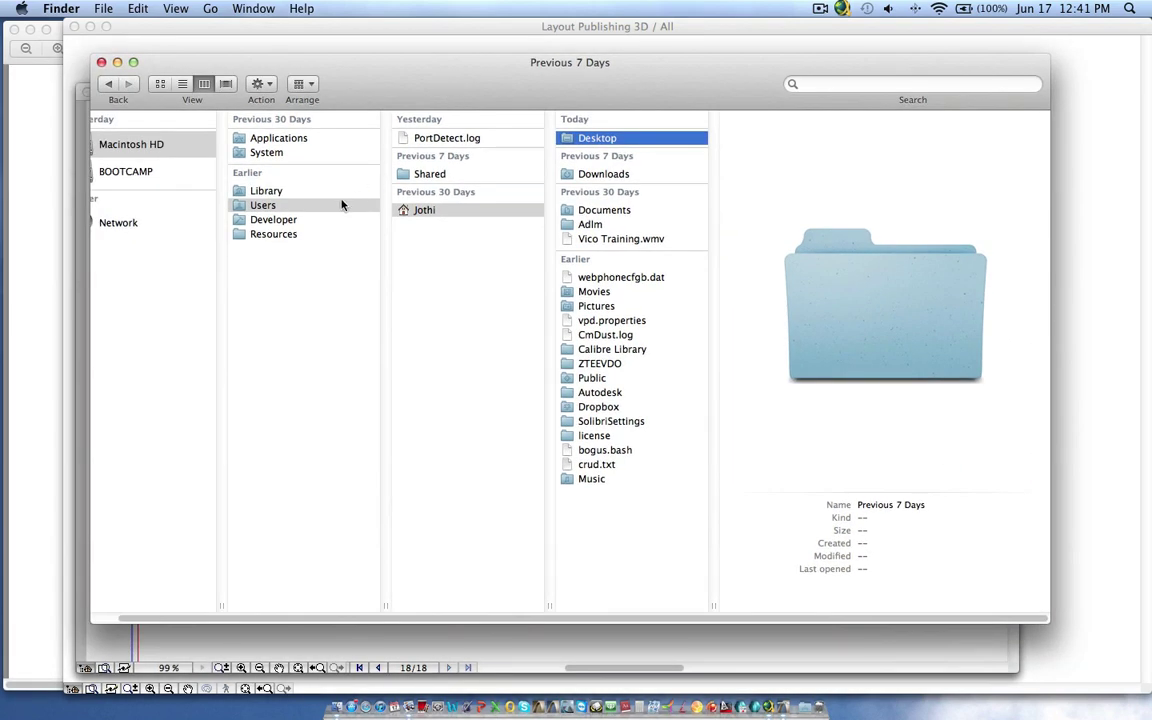
{"action": "left_click", "coordinate": [101, 62]}
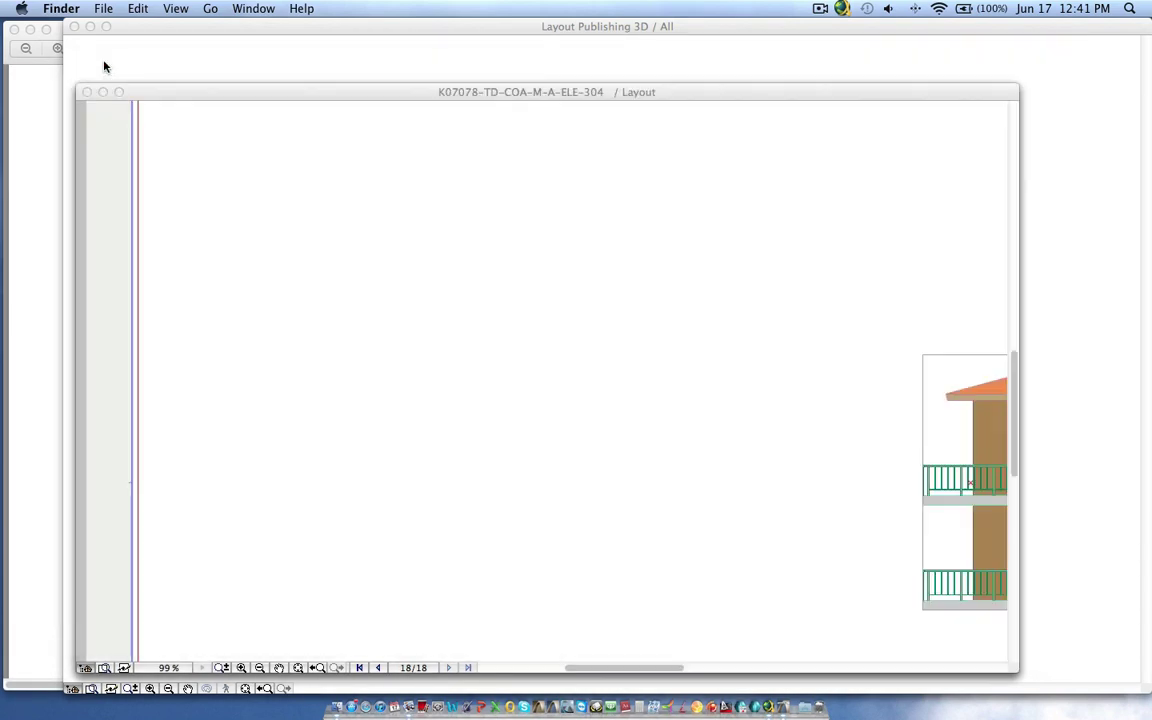
Open a new Finder window, show the Layout Publishing folder on the Desktop and widen its contents column
{"action": "left_click", "coordinate": [335, 709]}
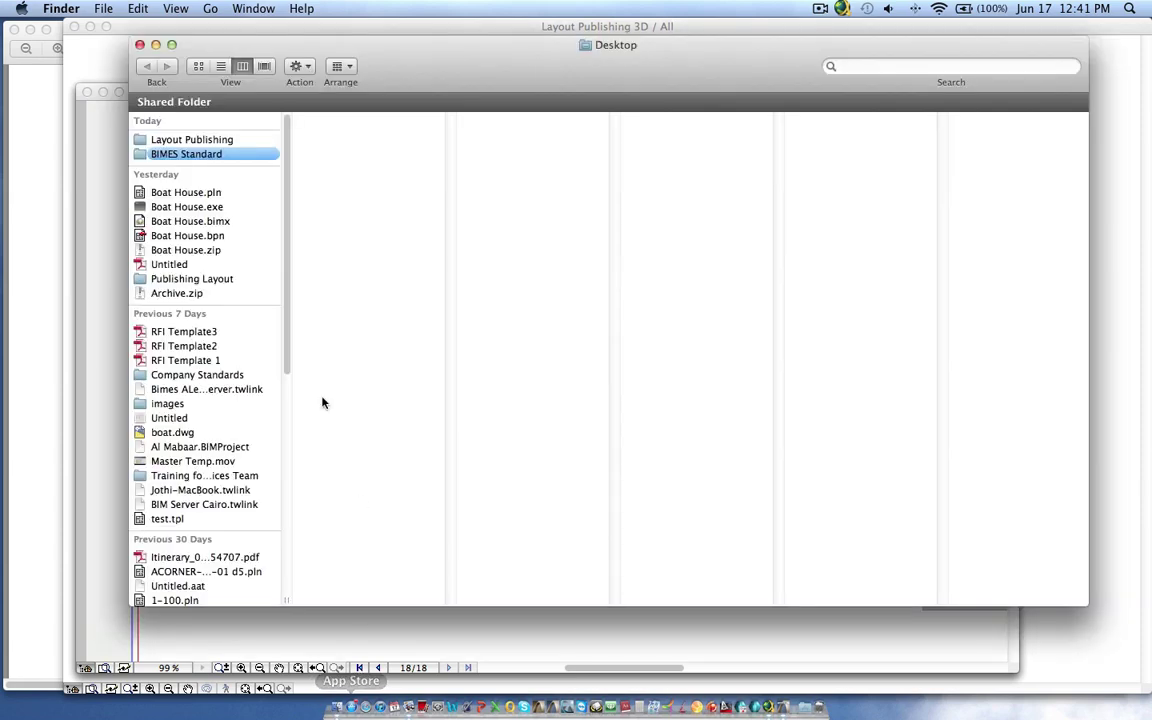
{"action": "left_click", "coordinate": [178, 140]}
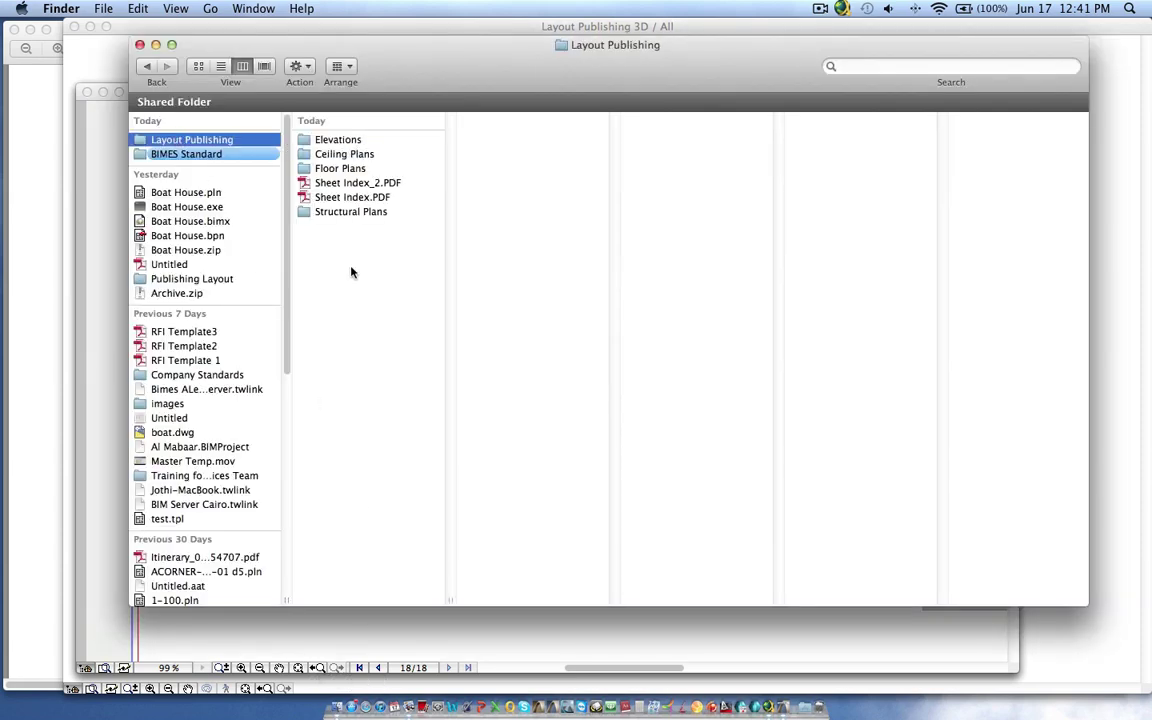
{"action": "left_click_drag", "start_coordinate": [450, 600], "coordinate": [547, 600]}
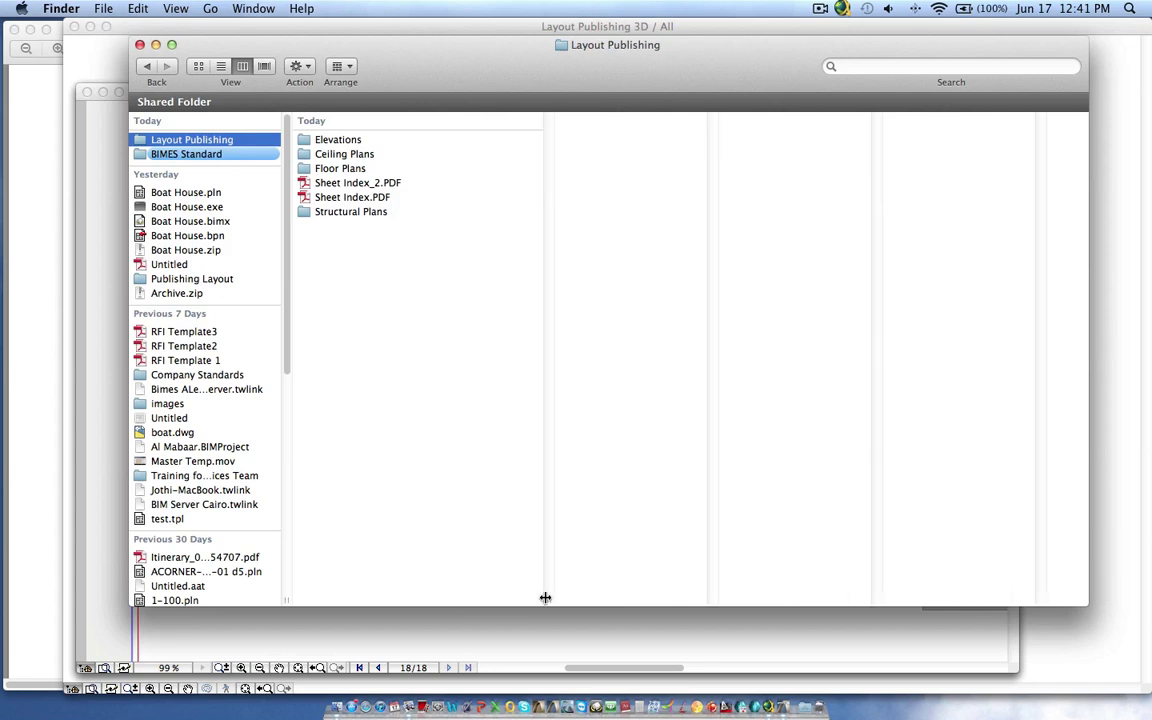
Open the Elevations folder and preview its published PDF sheets to check their names
{"action": "left_click", "coordinate": [340, 140]}
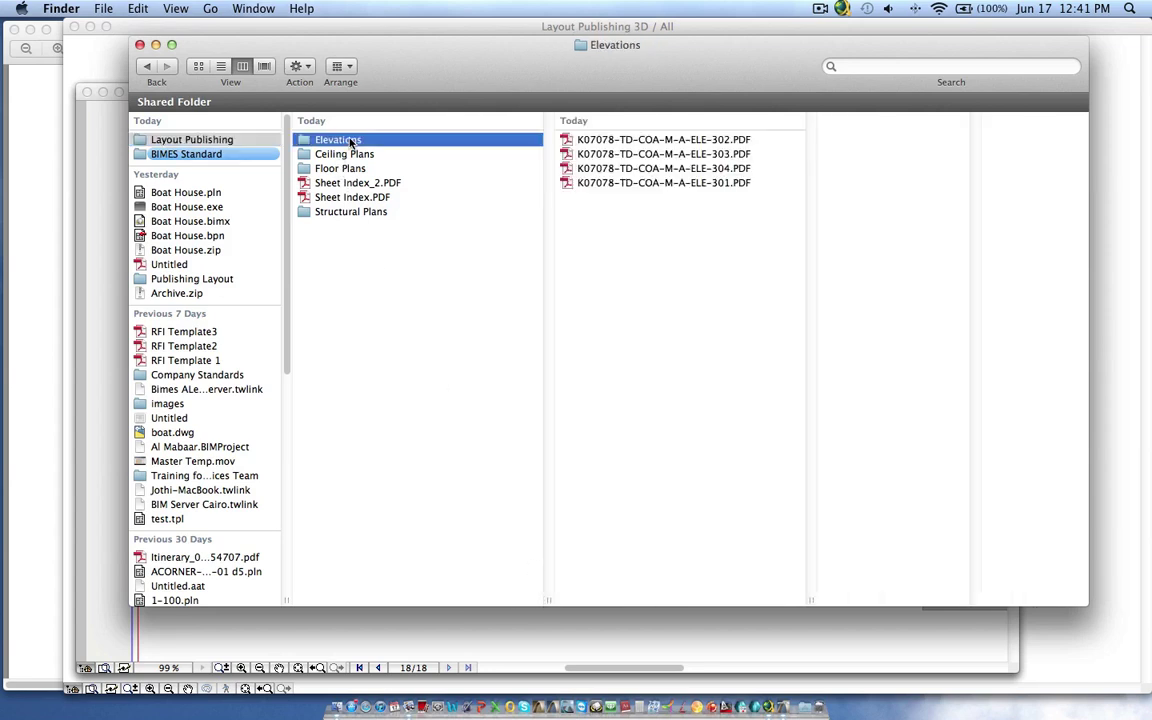
{"action": "key", "text": "Right"}
{"action": "key", "text": "Down"}
{"action": "key", "text": "Down"}
{"action": "key", "text": "Down"}
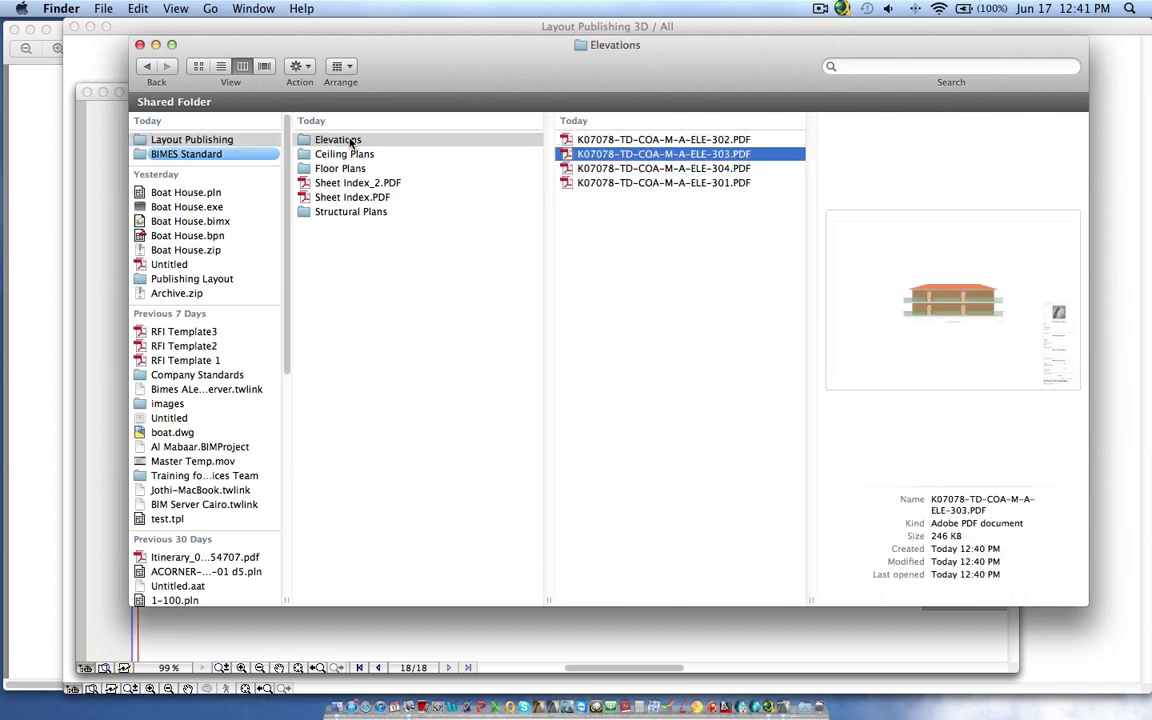
Step through the published PDF sheets in the Ceiling Plans folder to check them
{"action": "key", "text": "Left"}
{"action": "key", "text": "Down"}
{"action": "key", "text": "Right"}
{"action": "key", "text": "Down"}
{"action": "key", "text": "Down"}
{"action": "key", "text": "Down"}
Check the sheet names in the Floor Plans folder and preview the PDF sheets in the Structural Plans folder
{"action": "key", "text": "Left"}
{"action": "key", "text": "Down"}
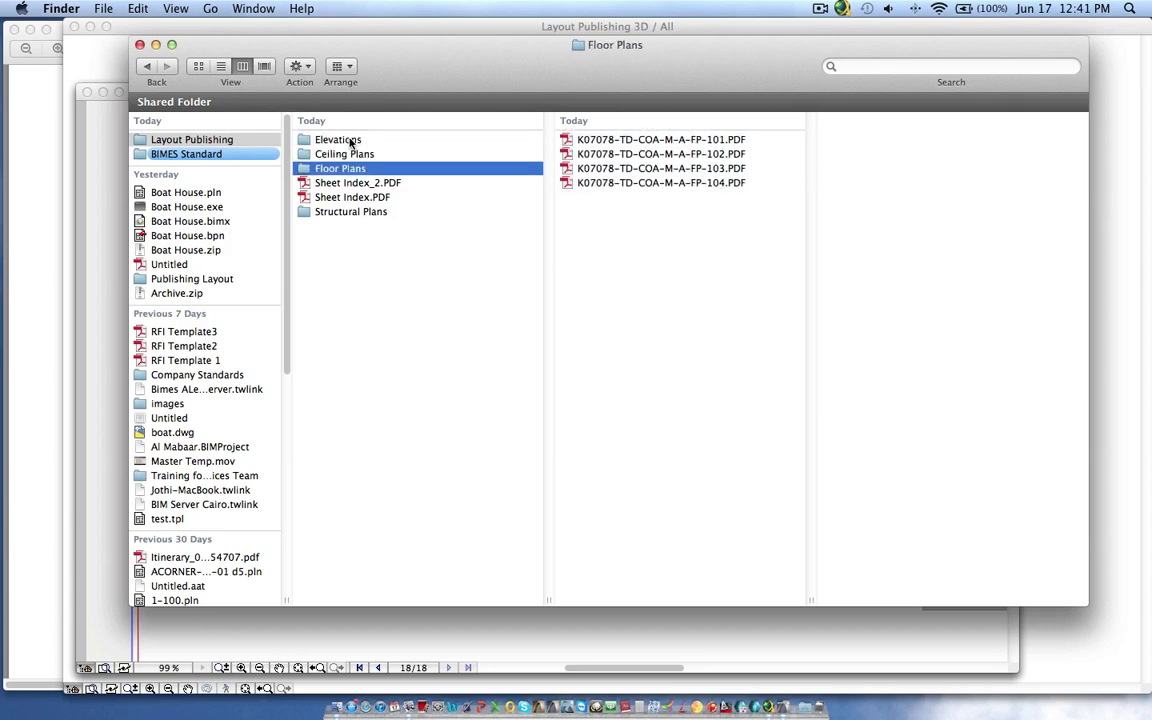
{"action": "key", "text": "Down"}
{"action": "key", "text": "Down"}
{"action": "key", "text": "Down"}
{"action": "key", "text": "Right"}
{"action": "key", "text": "Down"}
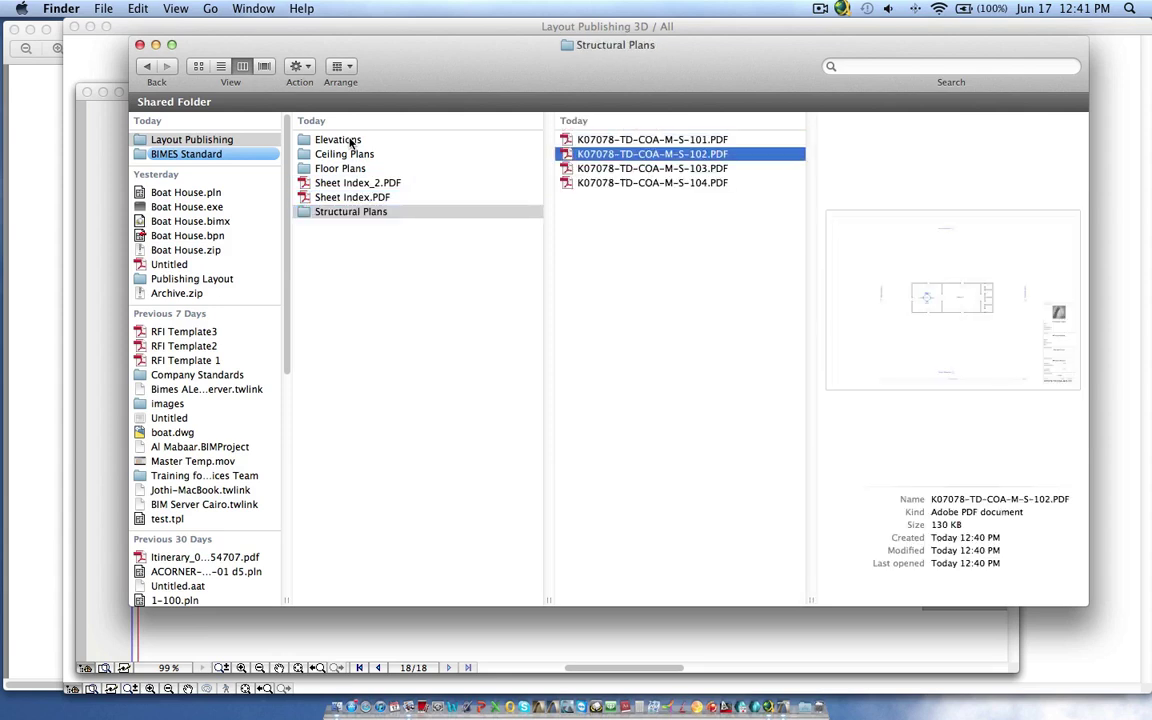
{"action": "key", "text": "Down"}
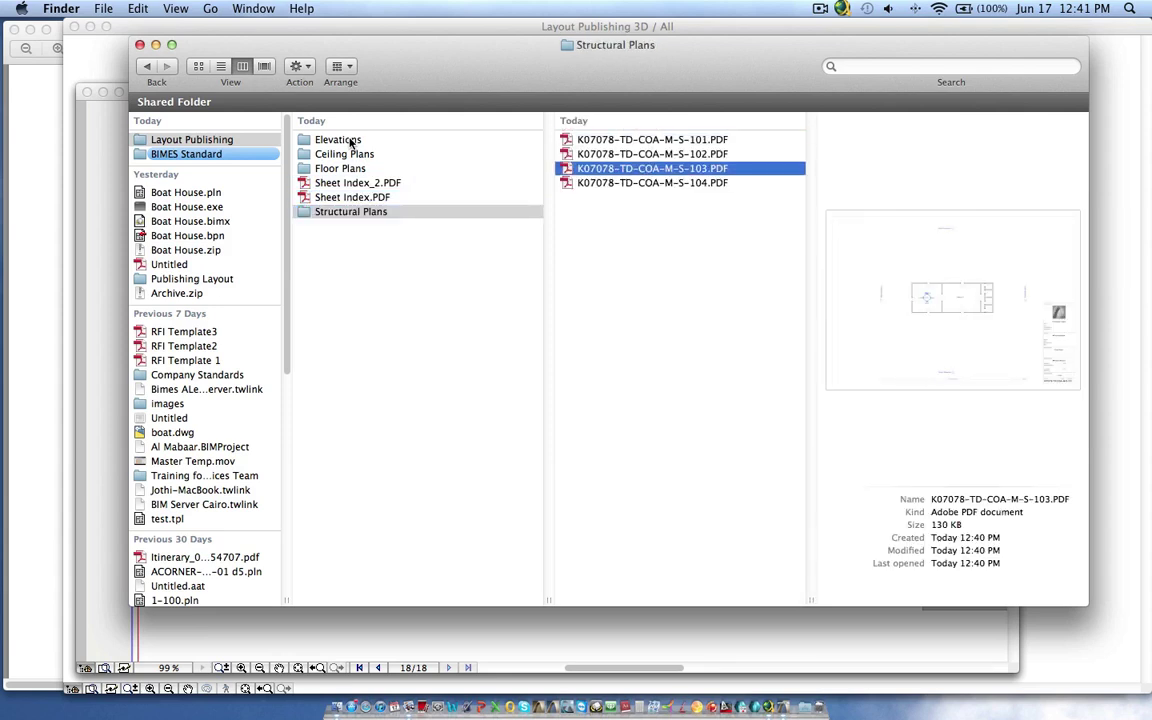